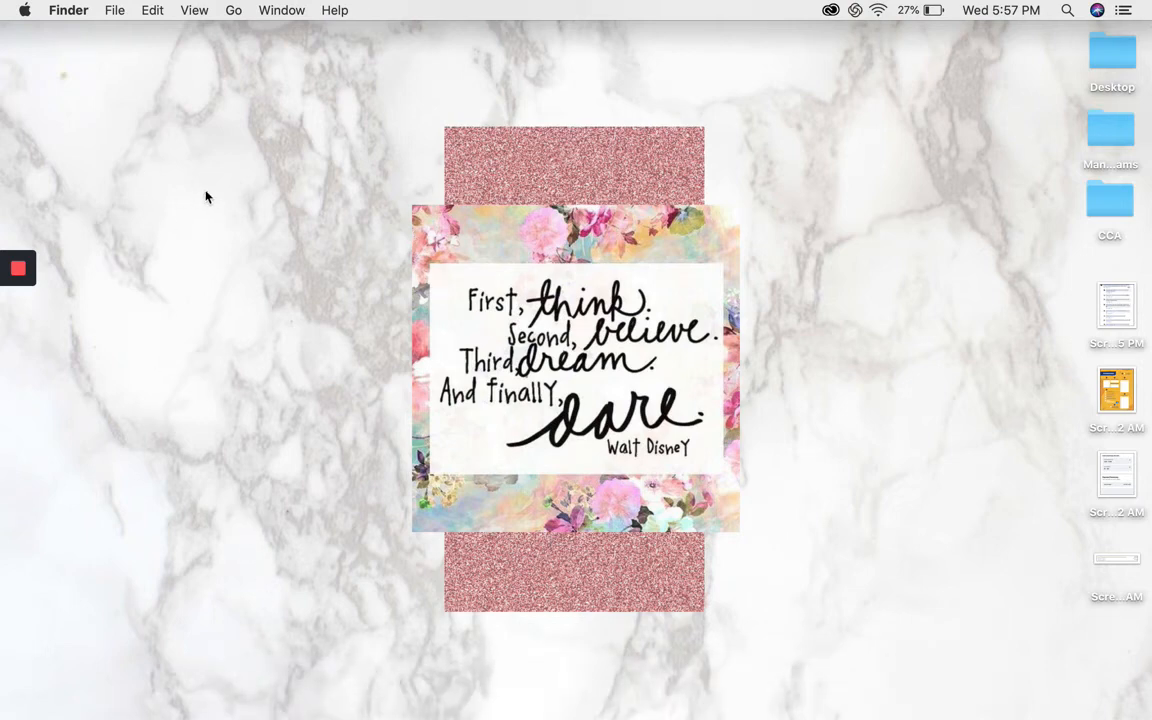
Launch Wondershare Filmora9 from the Applications folder.
{"action": "left_click", "coordinate": [234, 11]}
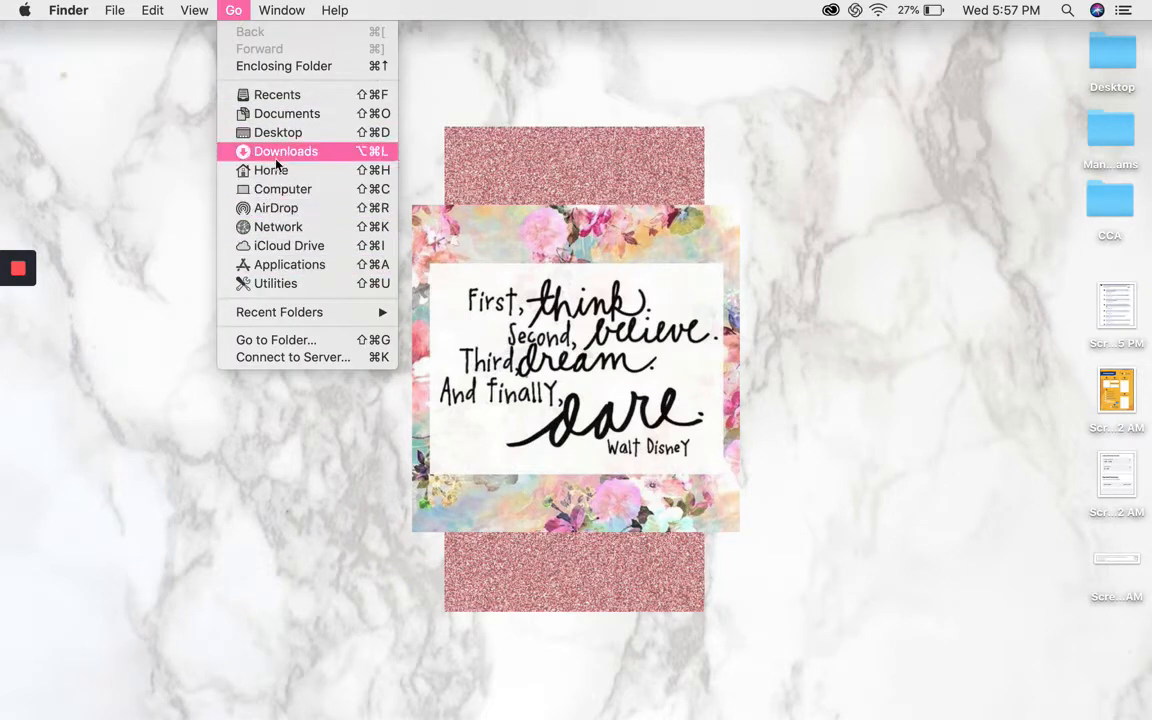
{"action": "left_click", "coordinate": [274, 266]}
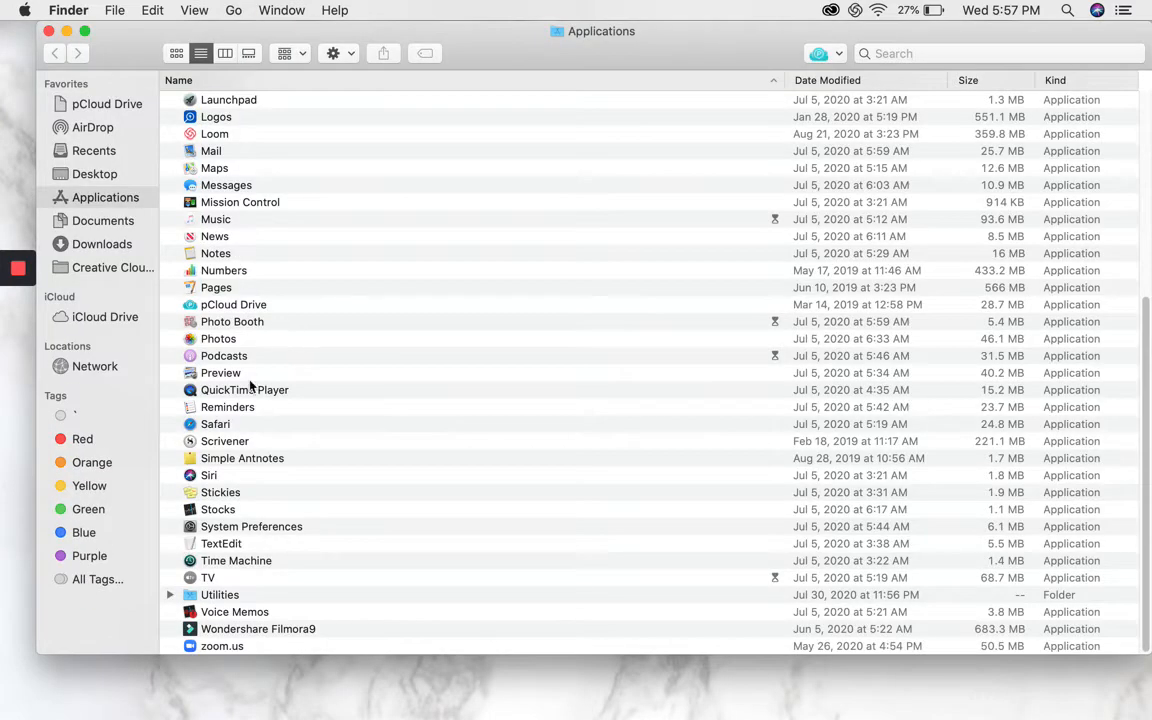
{"action": "scroll", "coordinate": [195, 507], "scroll_direction": "up", "scroll_amount": 5}
{"action": "scroll", "coordinate": [195, 447], "scroll_direction": "down", "scroll_amount": 5}
{"action": "left_click", "coordinate": [236, 631]}
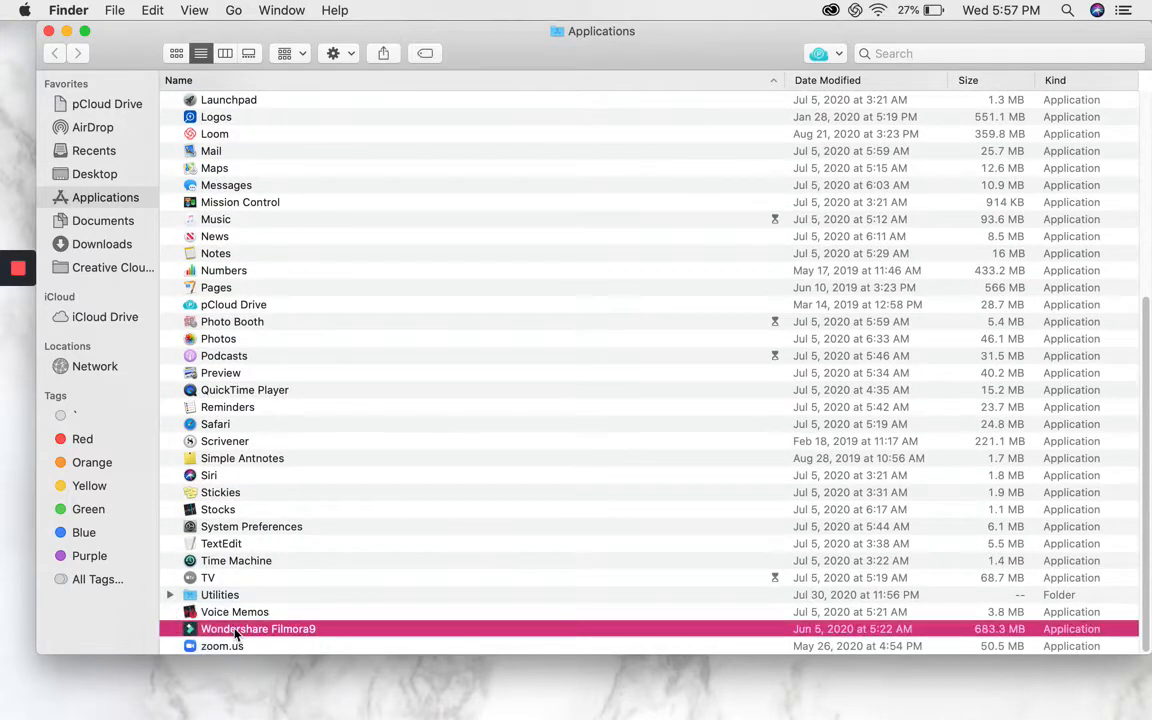
{"action": "left_click", "coordinate": [66, 33]}
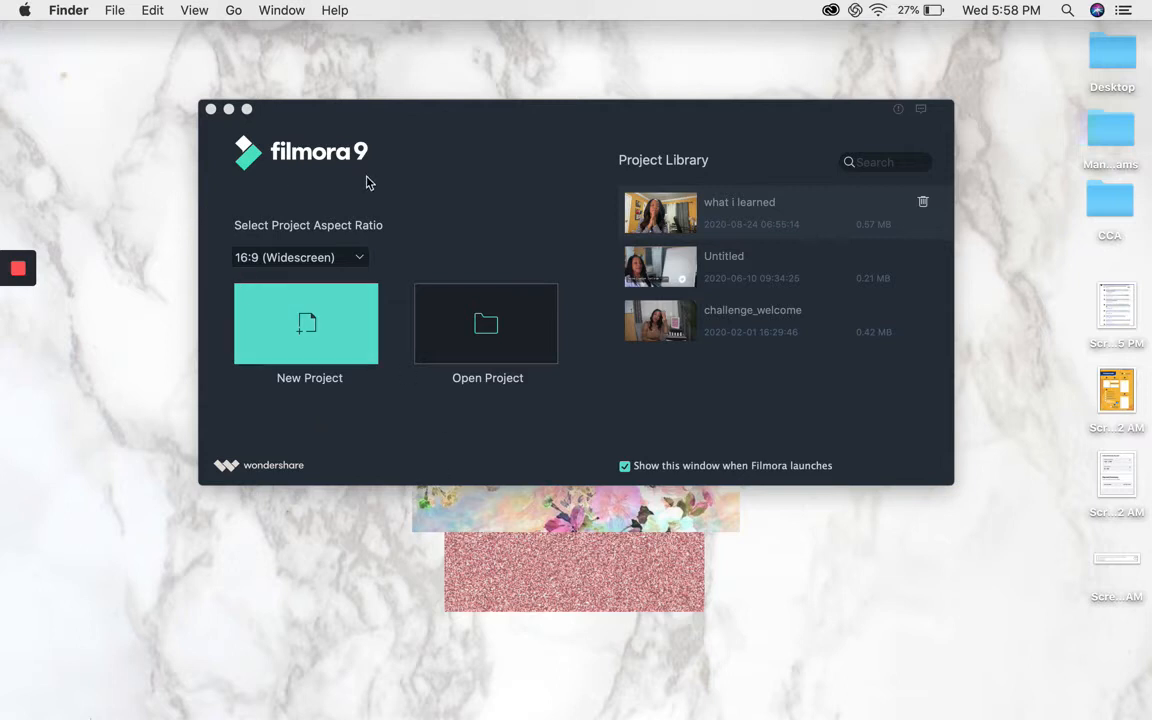
Create a new project with the 16:9 (Widescreen) aspect ratio.
{"action": "left_click", "coordinate": [312, 318]}
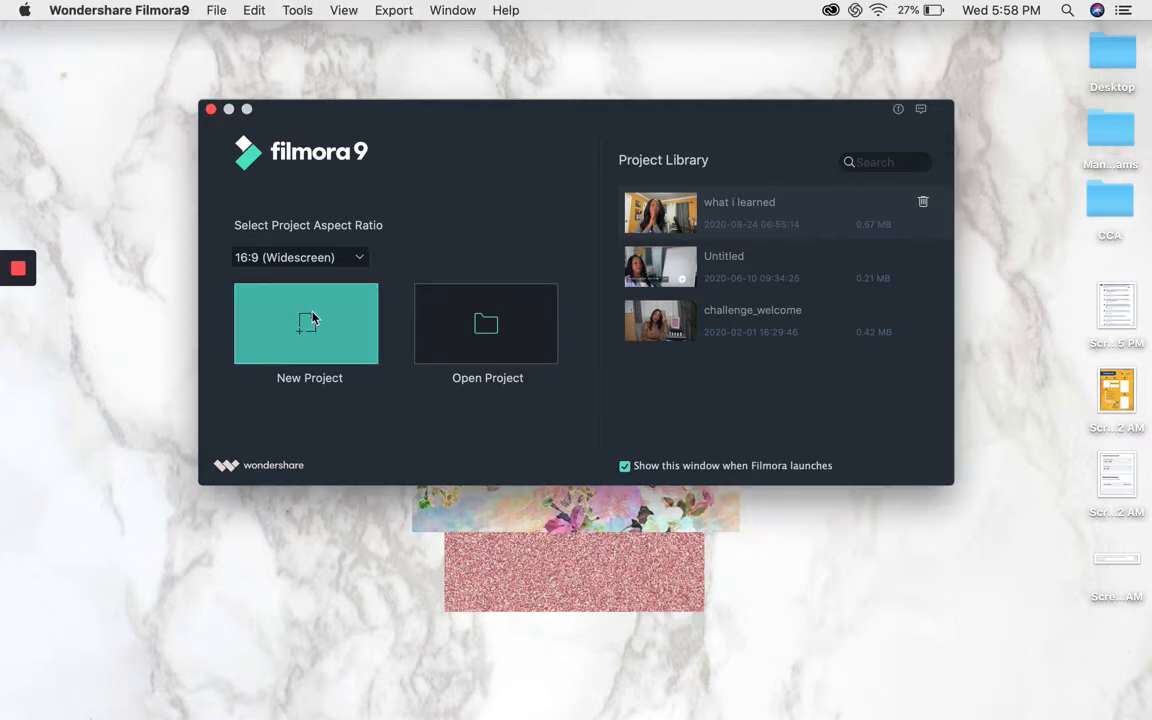
{"action": "left_click", "coordinate": [312, 318]}
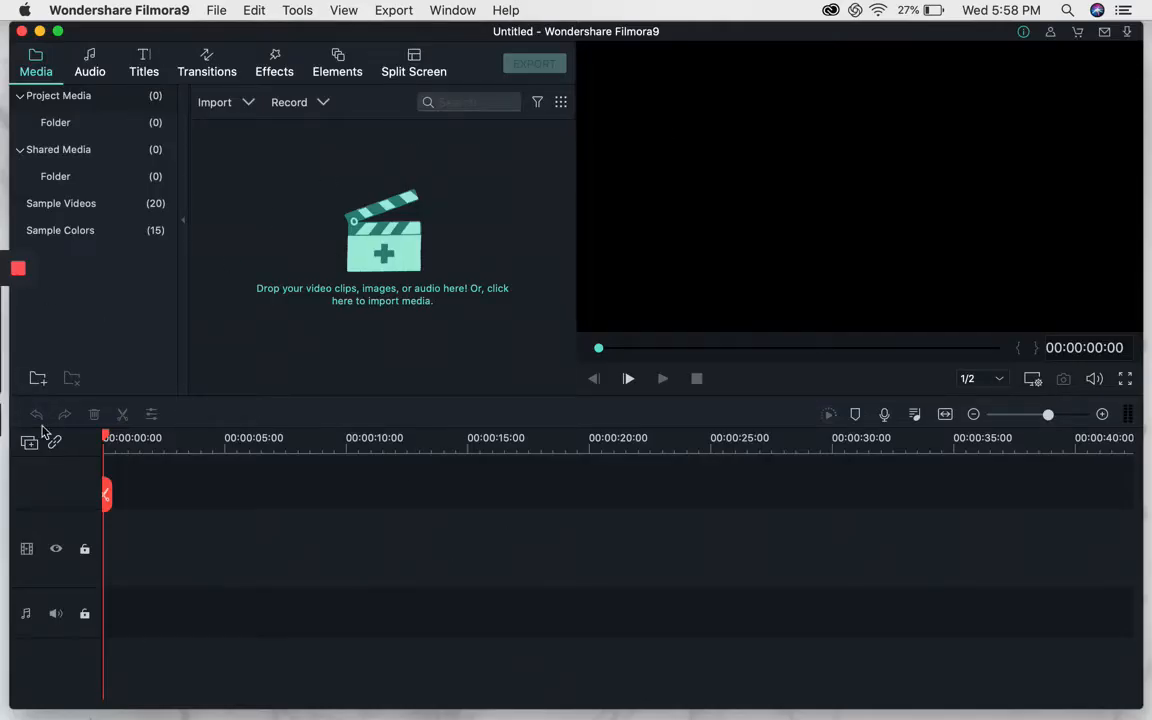
Open the Import Media Files dialog and go to the Desktop folder, closing the Message Center popup.
{"action": "left_click", "coordinate": [216, 12]}
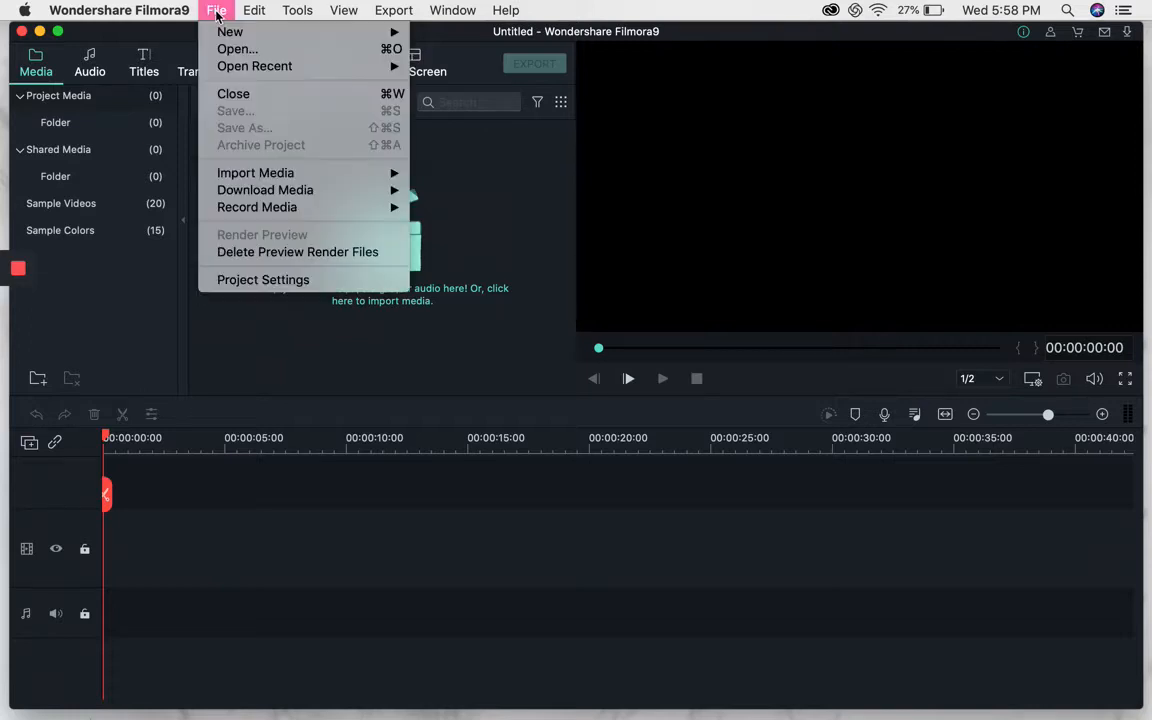
{"action": "mouse_move", "coordinate": [291, 175]}
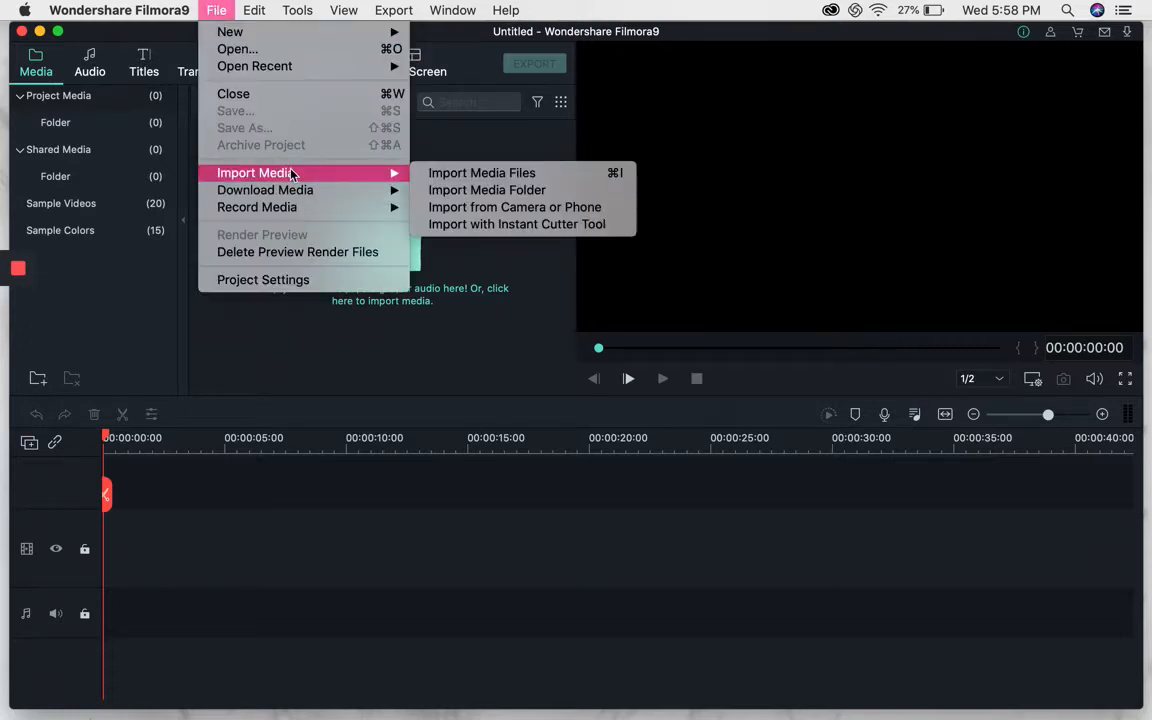
{"action": "left_click", "coordinate": [472, 174]}
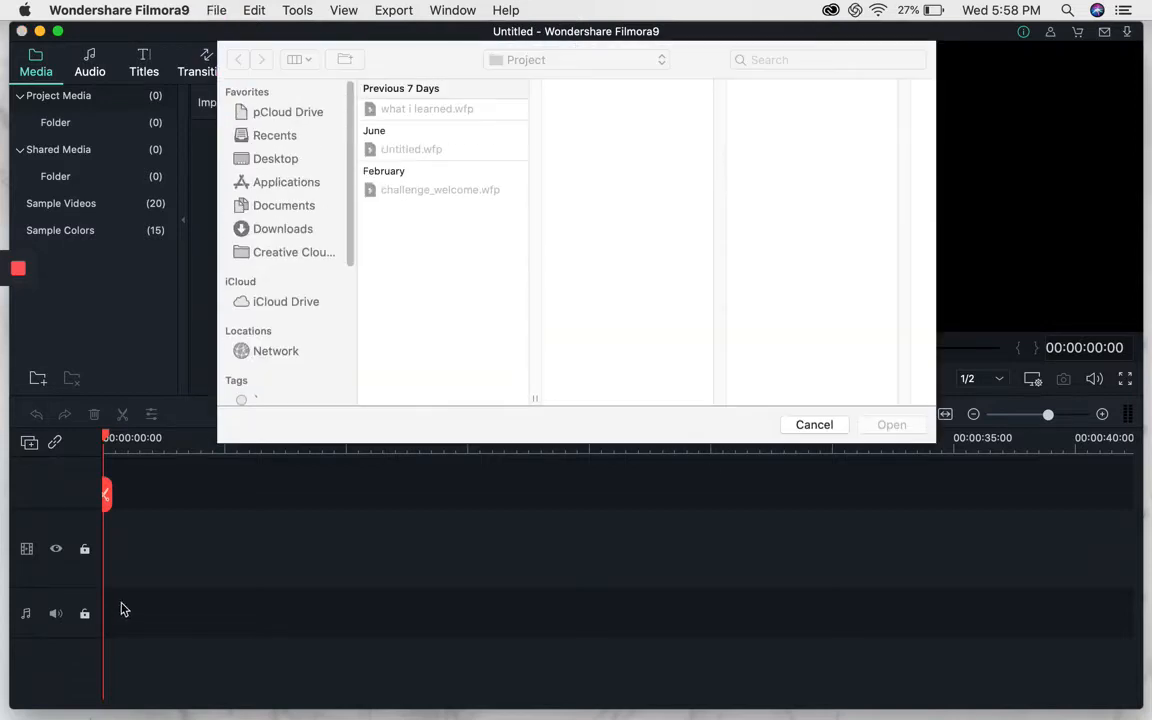
{"action": "left_click", "coordinate": [272, 135]}
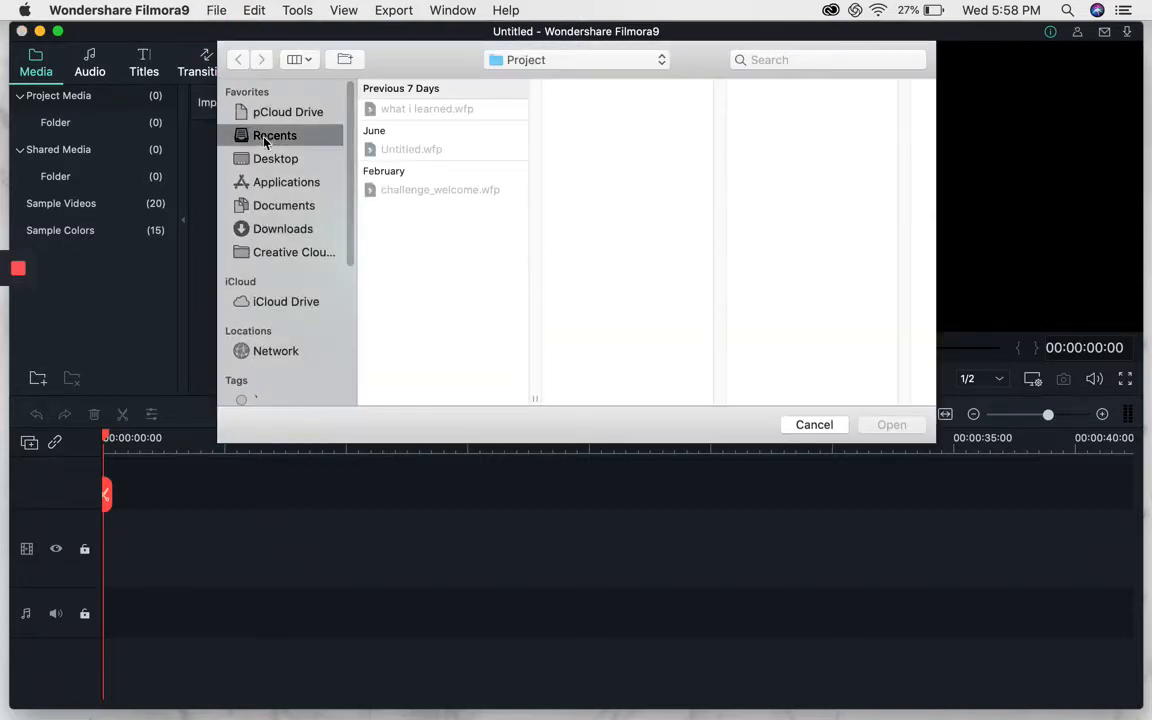
{"action": "left_click", "coordinate": [266, 160]}
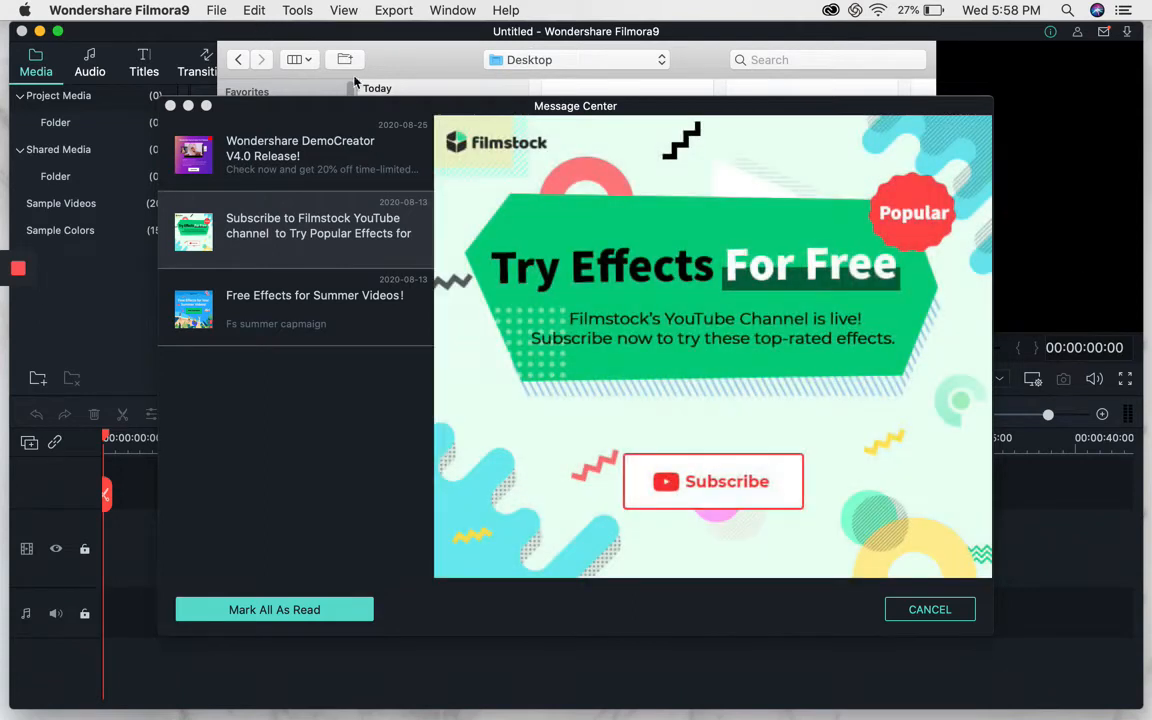
{"action": "left_click", "coordinate": [935, 609]}
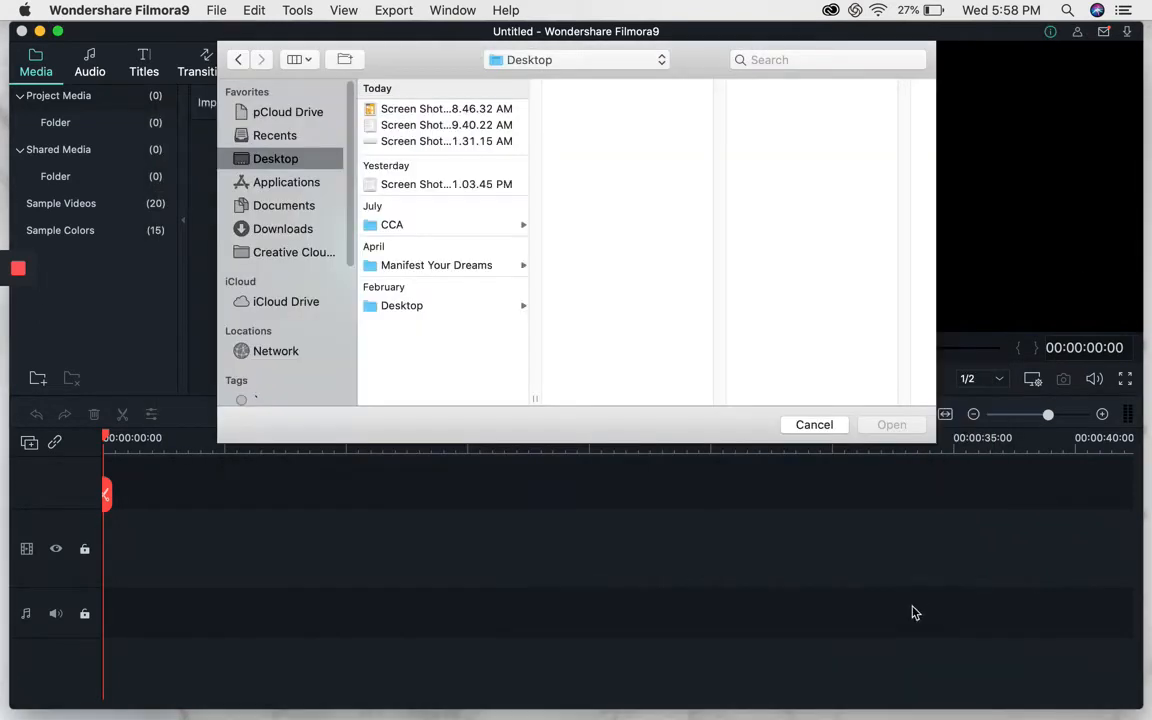
{"action": "left_click", "coordinate": [388, 308]}
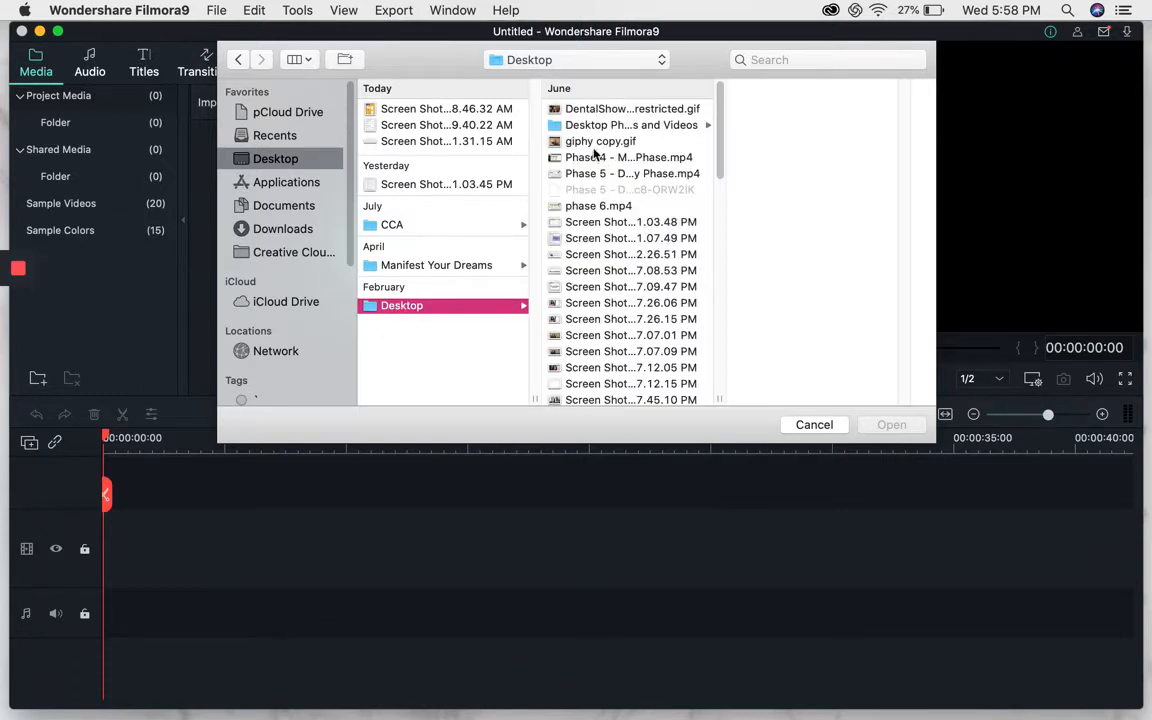
Browse the Desktop and Desktop Photos and Videos folders for a media file to import.
{"action": "left_click", "coordinate": [563, 110]}
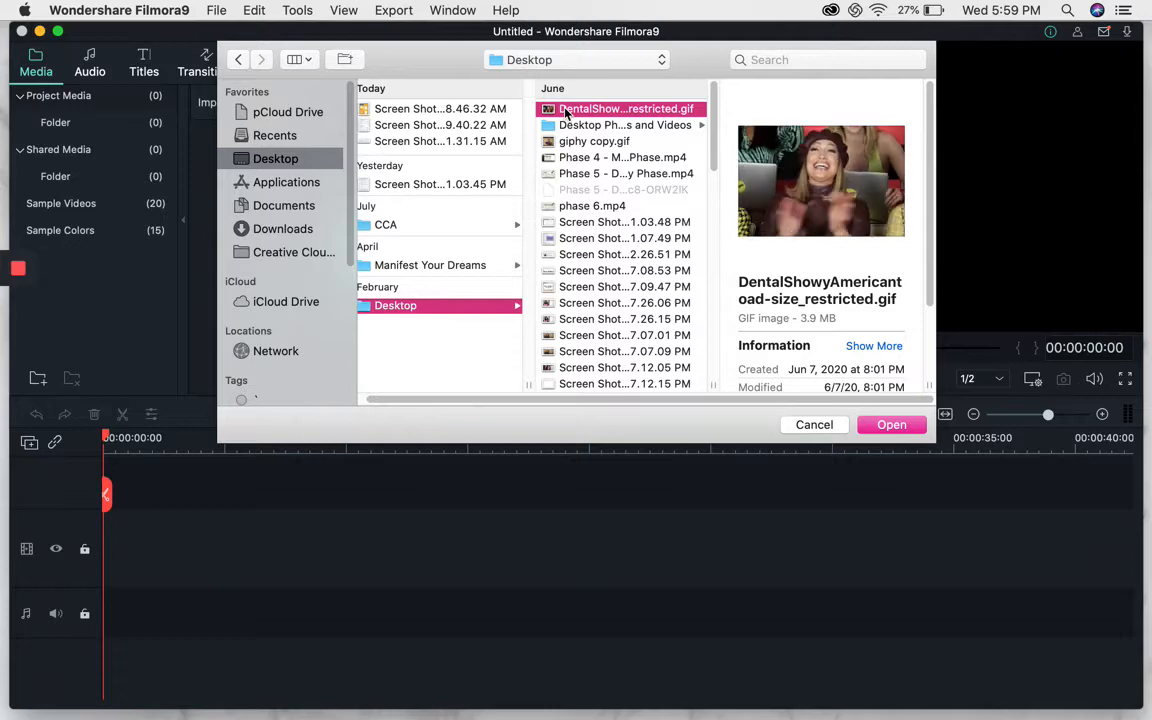
{"action": "scroll", "coordinate": [660, 224], "scroll_direction": "down", "scroll_amount": 1}
{"action": "scroll", "coordinate": [586, 205], "scroll_direction": "down", "scroll_amount": 10}
{"action": "scroll", "coordinate": [585, 200], "scroll_direction": "up", "scroll_amount": 10}
{"action": "left_click", "coordinate": [597, 128]}
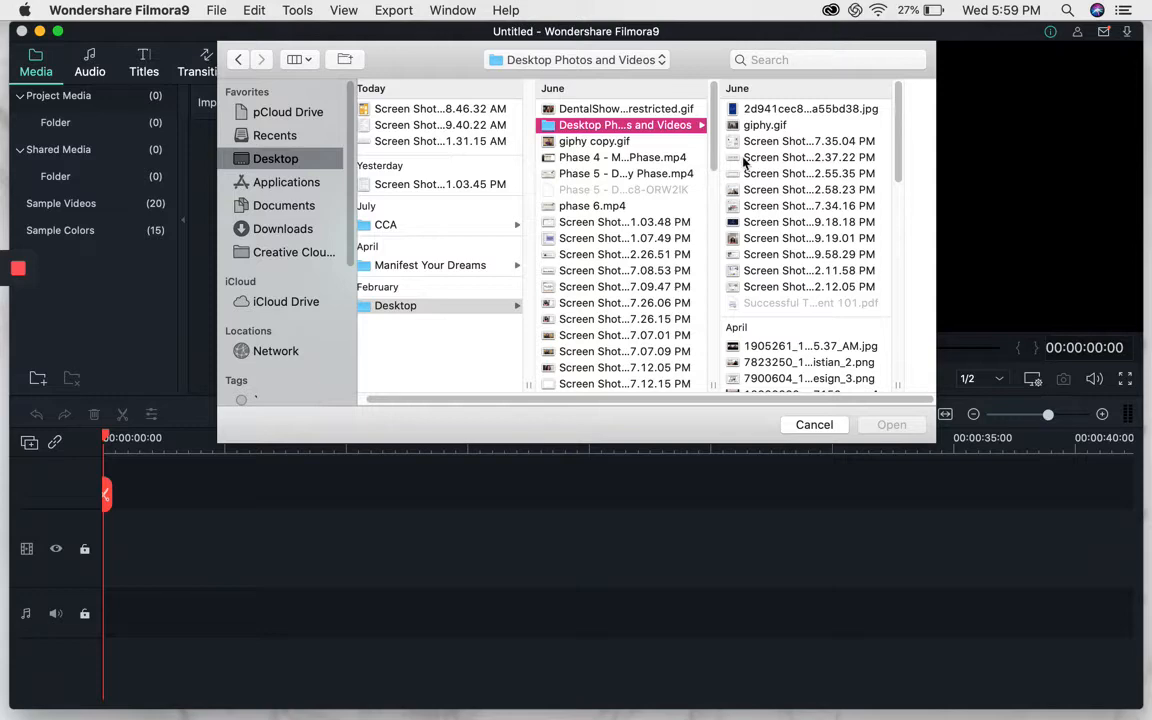
{"action": "scroll", "coordinate": [780, 197], "scroll_direction": "down", "scroll_amount": 8}
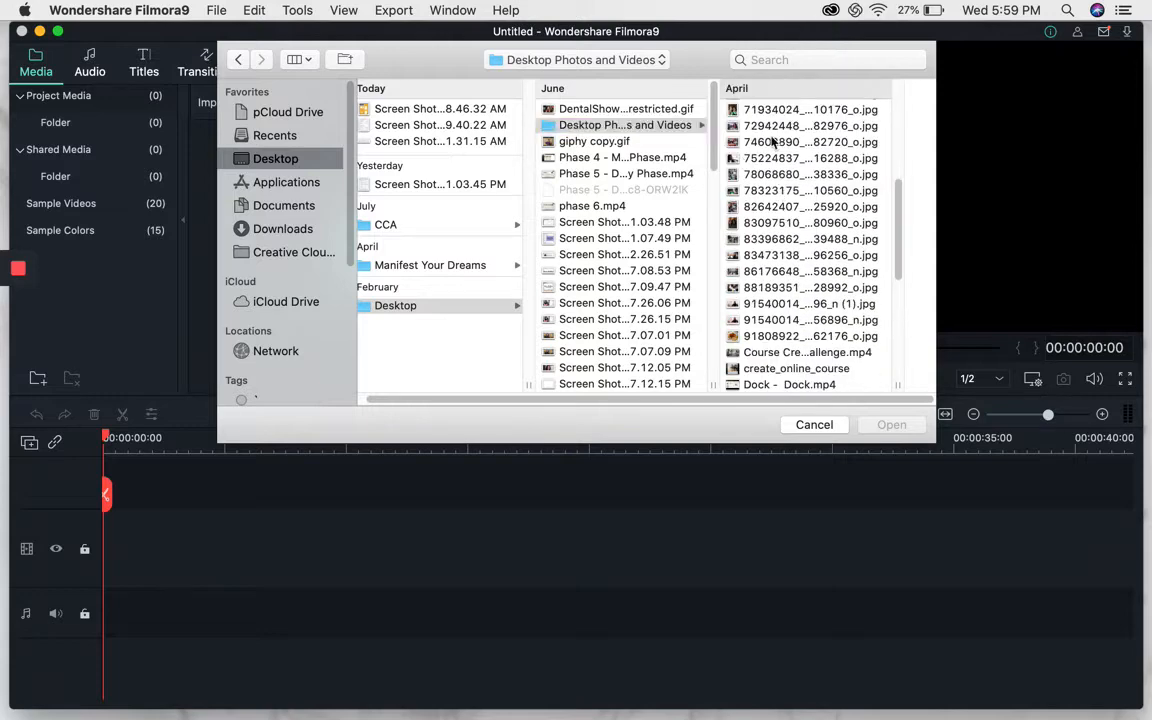
{"action": "left_click", "coordinate": [772, 143]}
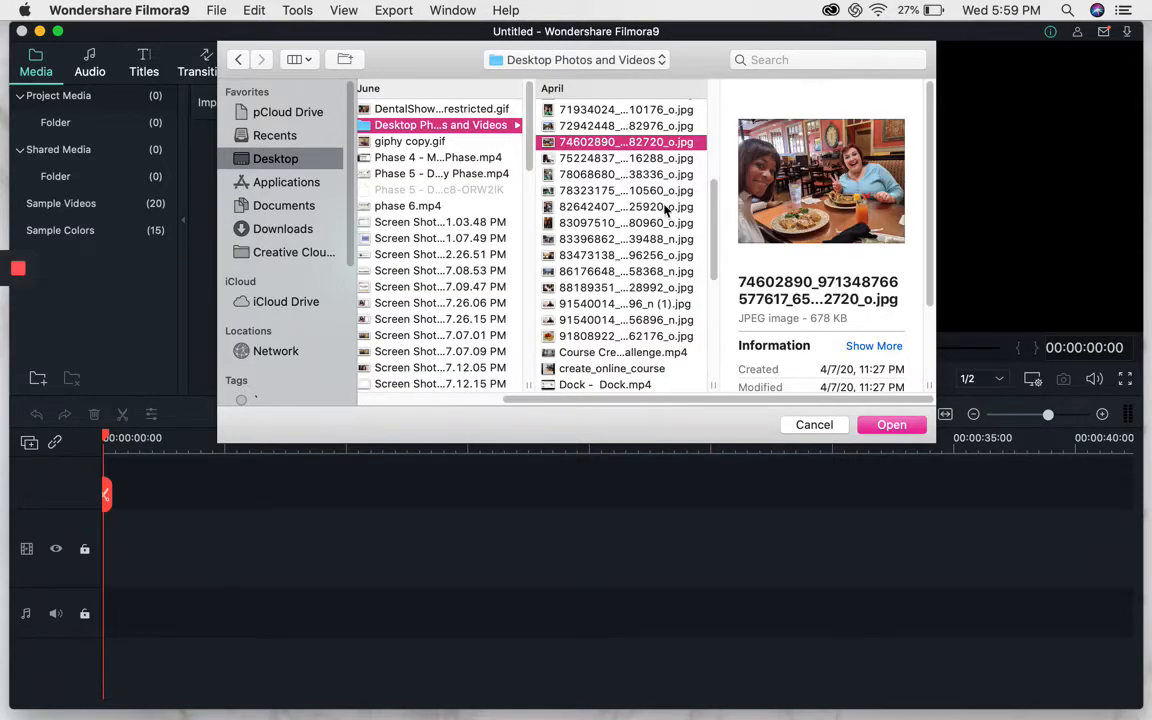
{"action": "scroll", "coordinate": [620, 280], "scroll_direction": "down", "scroll_amount": 1}
{"action": "left_click", "coordinate": [617, 349]}
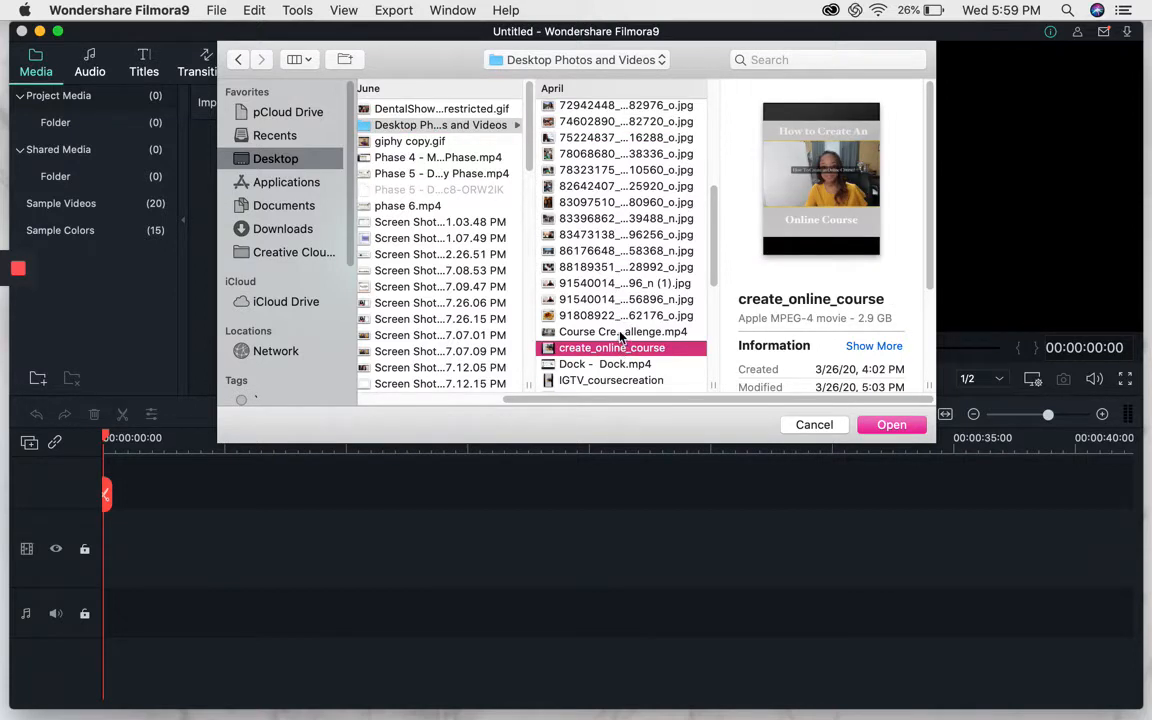
{"action": "scroll", "coordinate": [617, 351], "scroll_direction": "down", "scroll_amount": 2}
{"action": "scroll", "coordinate": [614, 357], "scroll_direction": "down", "scroll_amount": 15}
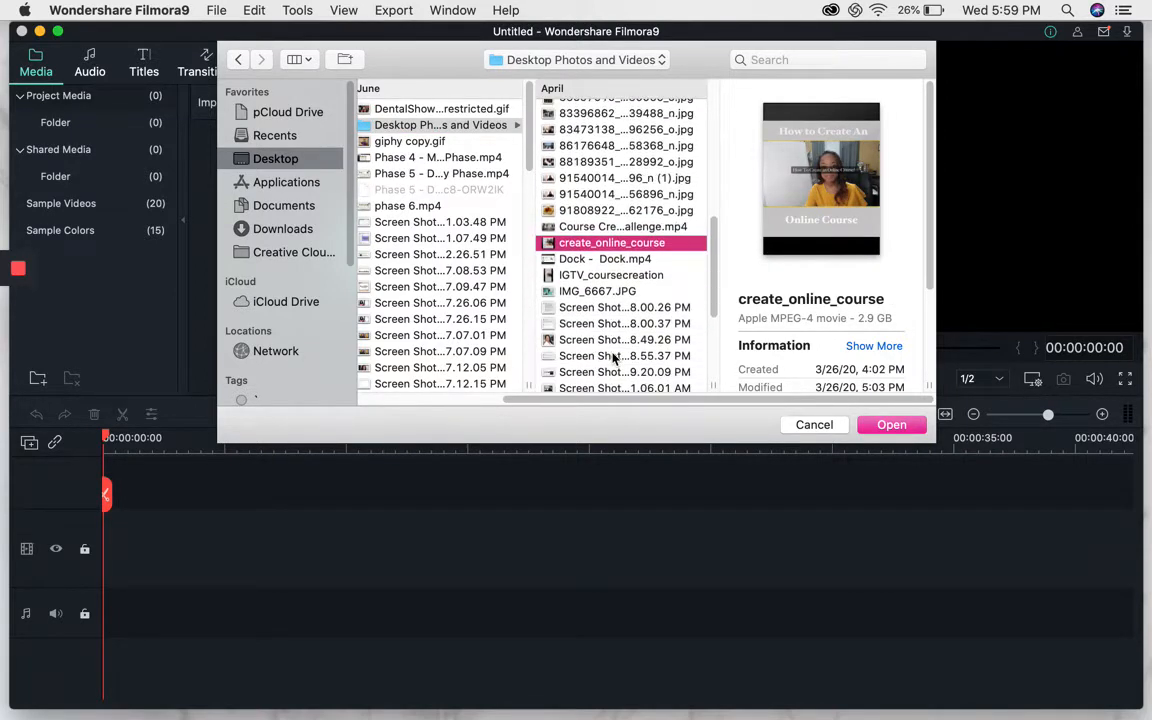
{"action": "left_click", "coordinate": [614, 352]}
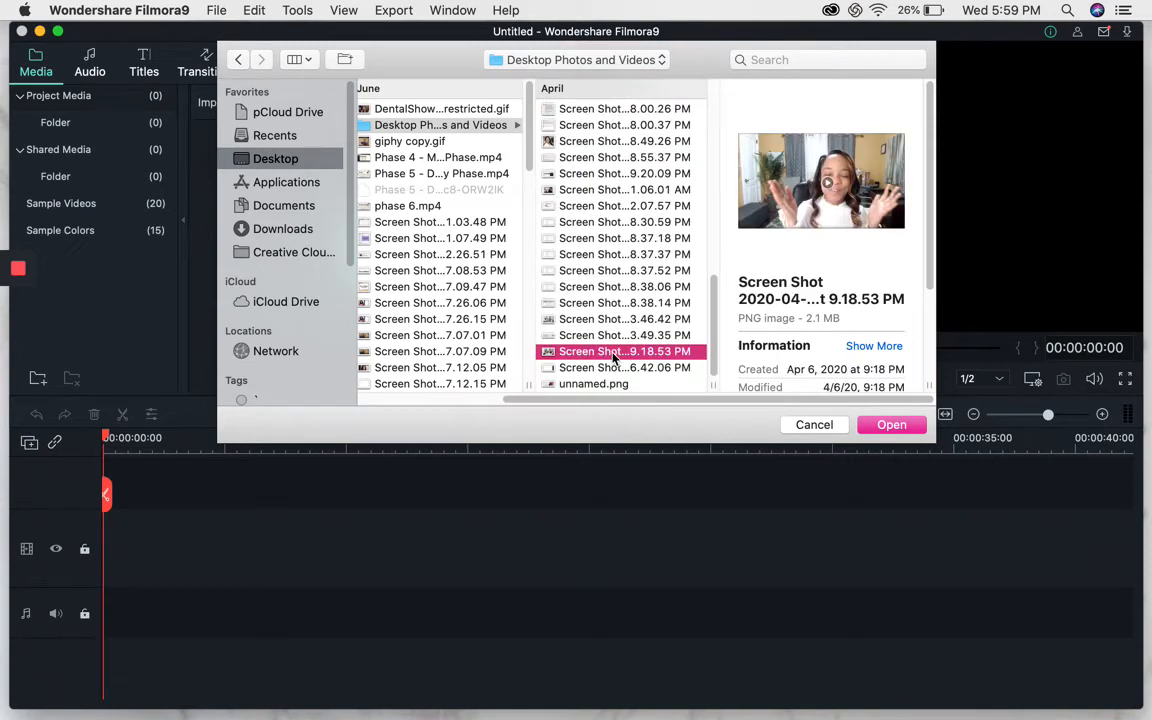
Import the video Phase 4 - Marketing Phase.mp4 from the Desktop.
{"action": "left_click", "coordinate": [431, 158]}
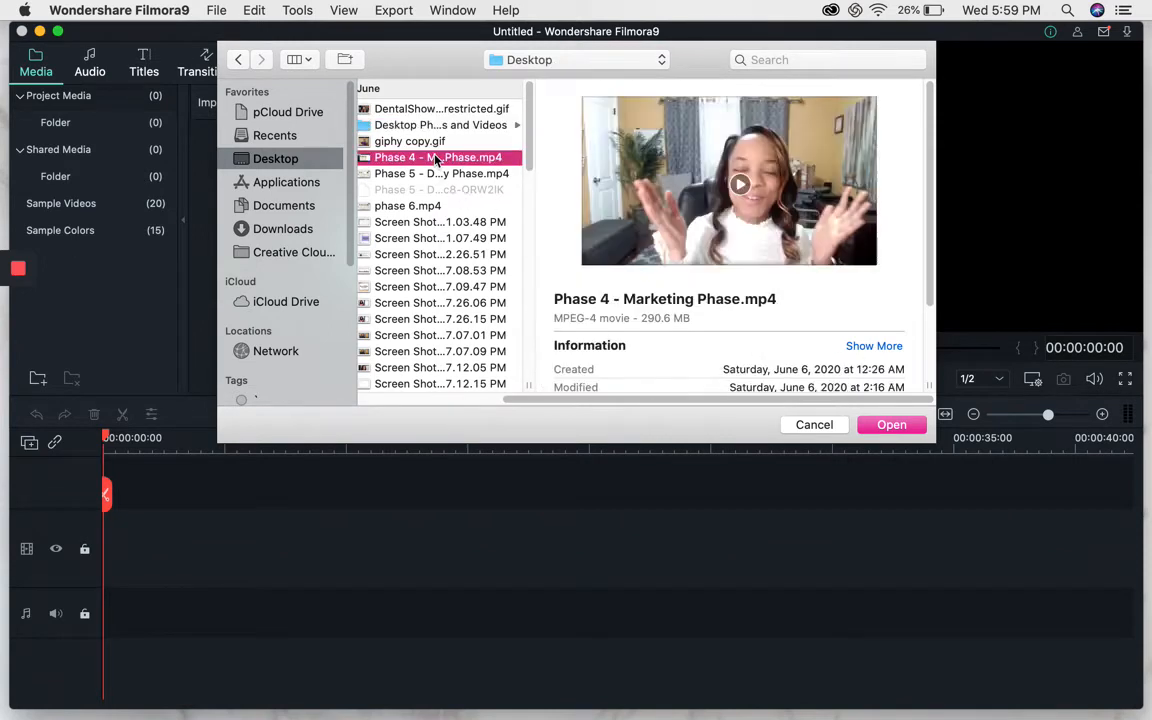
{"action": "left_click", "coordinate": [889, 425]}
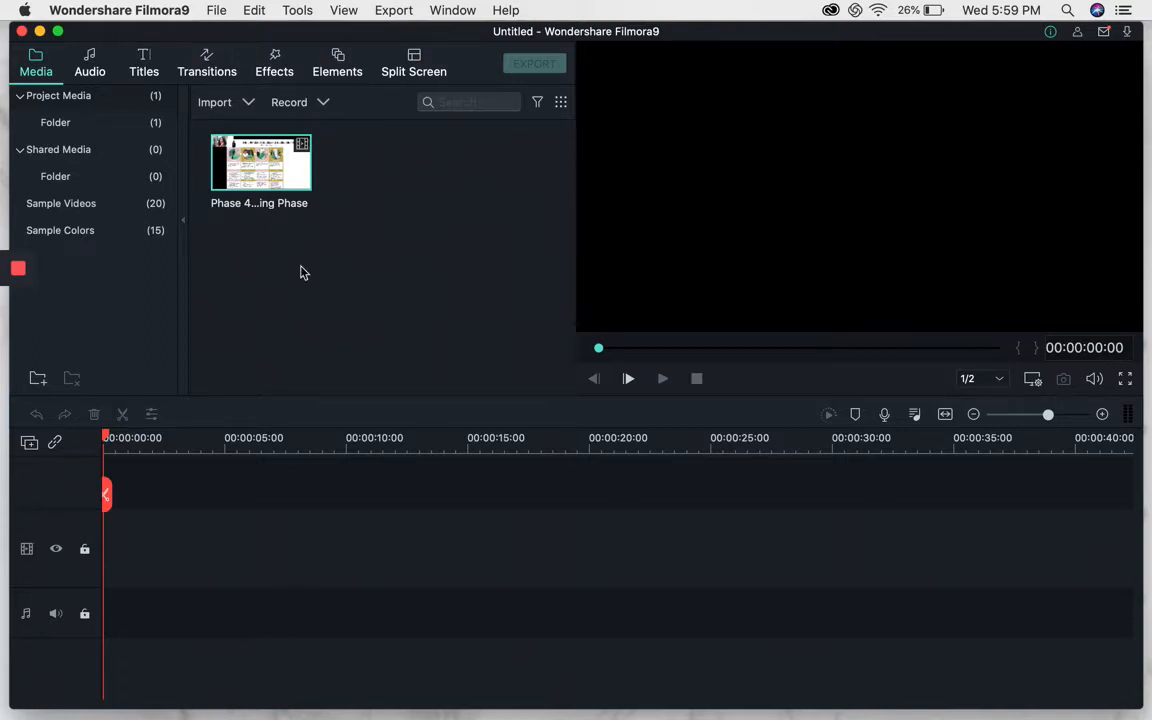
Import the image Screen Shot 2020-06-06 at 1.07.49 PM from the Desktop into the project media.
{"action": "left_click", "coordinate": [217, 11]}
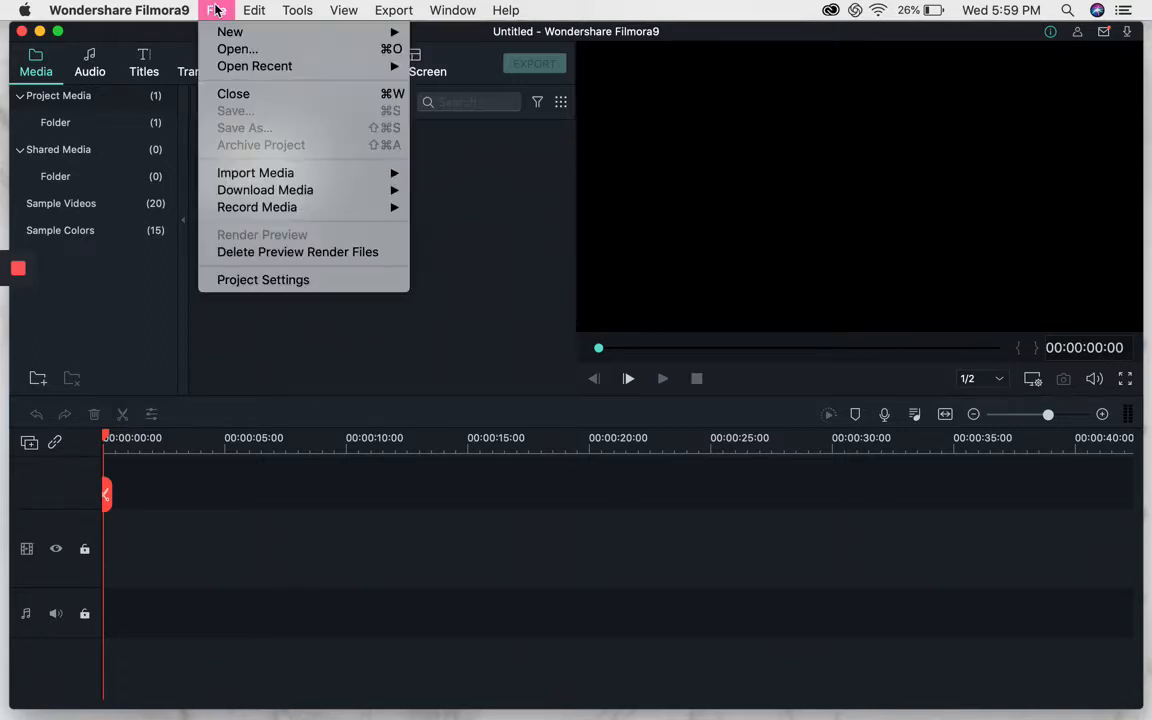
{"action": "mouse_move", "coordinate": [245, 170]}
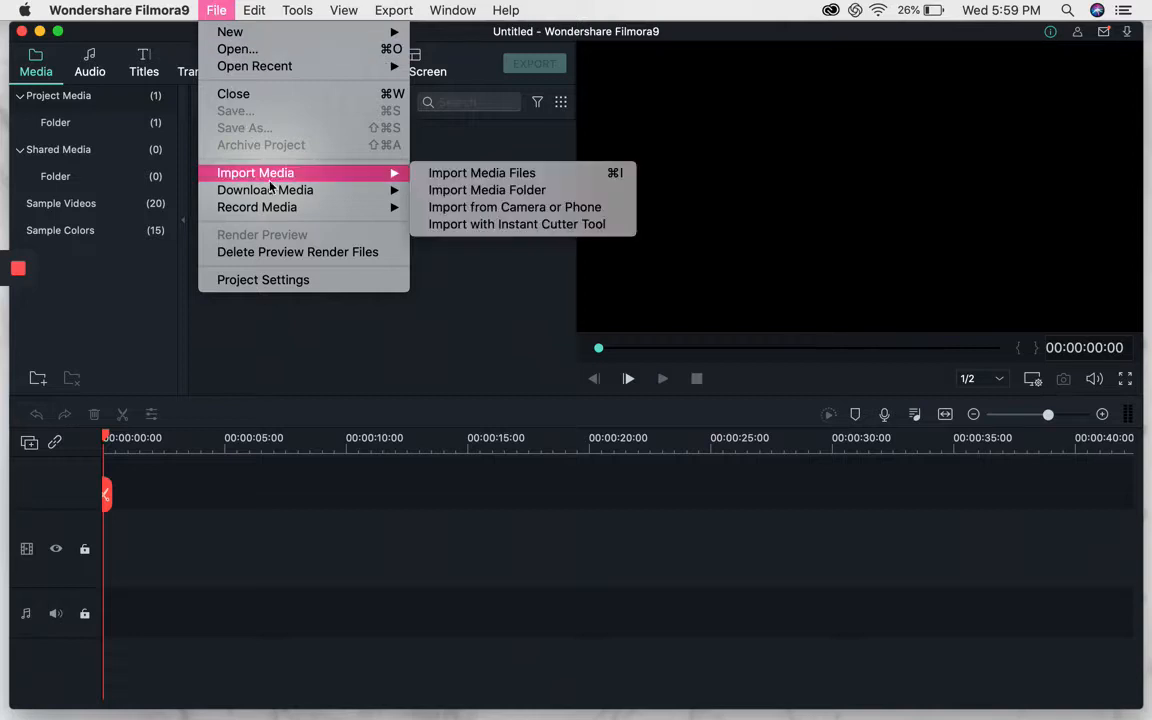
{"action": "left_click", "coordinate": [470, 172]}
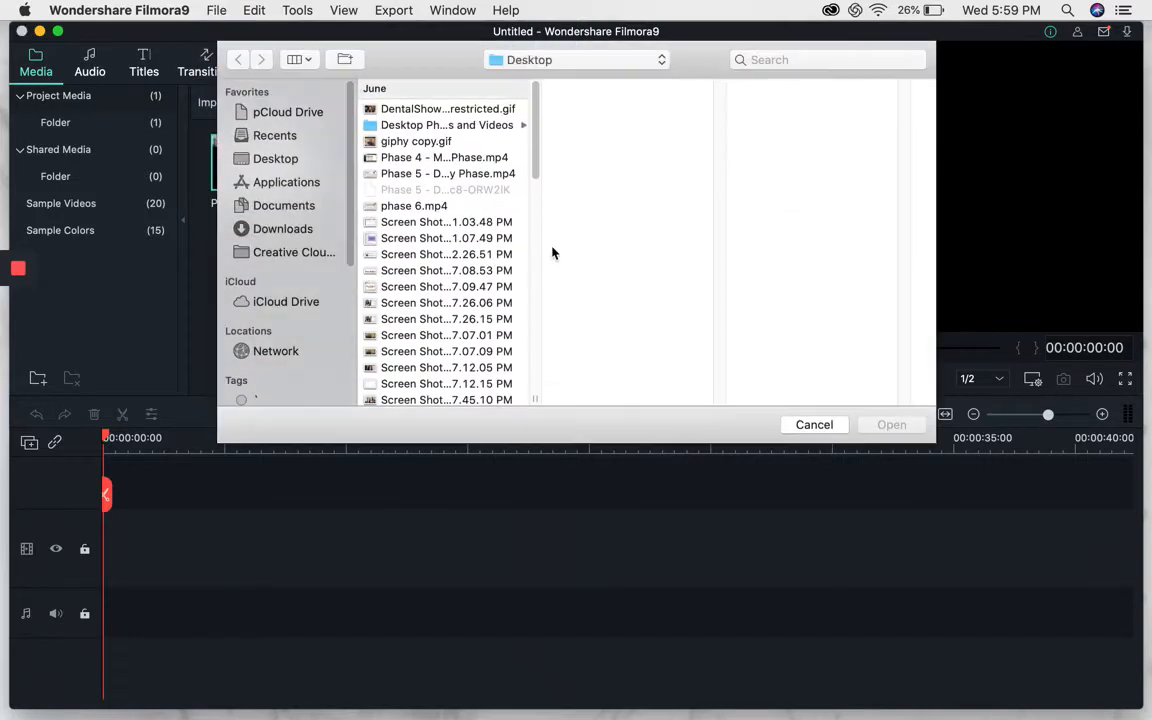
{"action": "left_click", "coordinate": [404, 206]}
{"action": "left_click", "coordinate": [410, 239]}
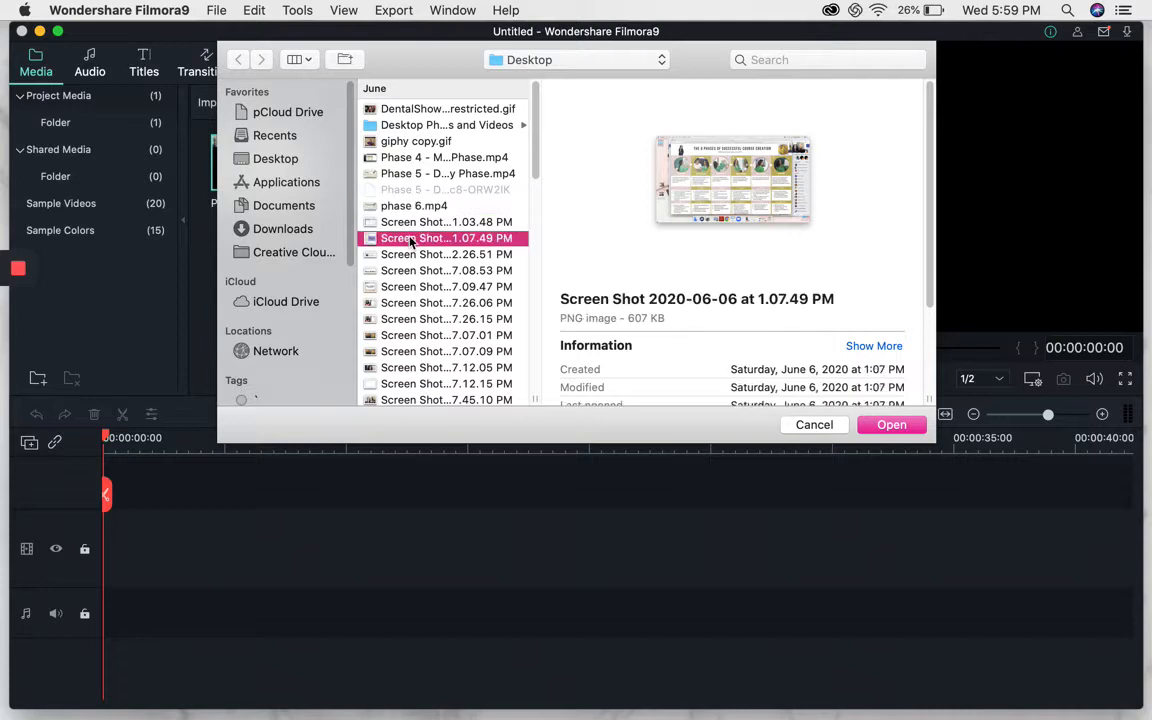
{"action": "left_click", "coordinate": [889, 426]}
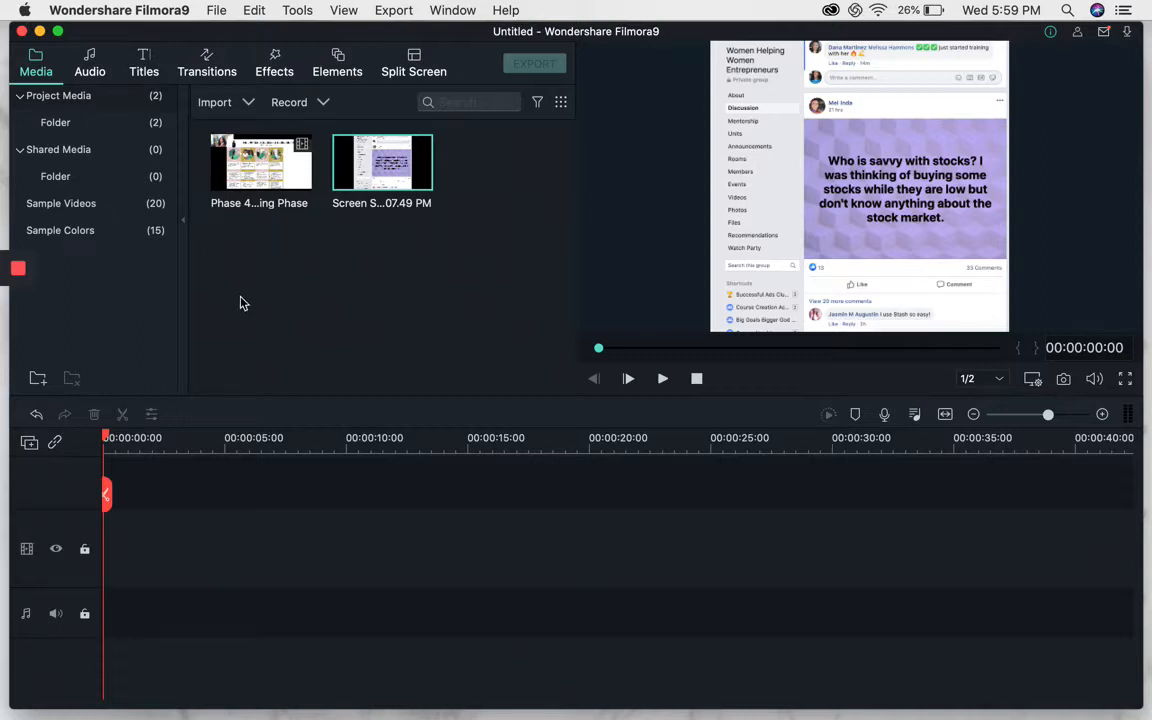
{"action": "left_click_drag", "start_coordinate": [104, 432], "coordinate": [5, 548]}
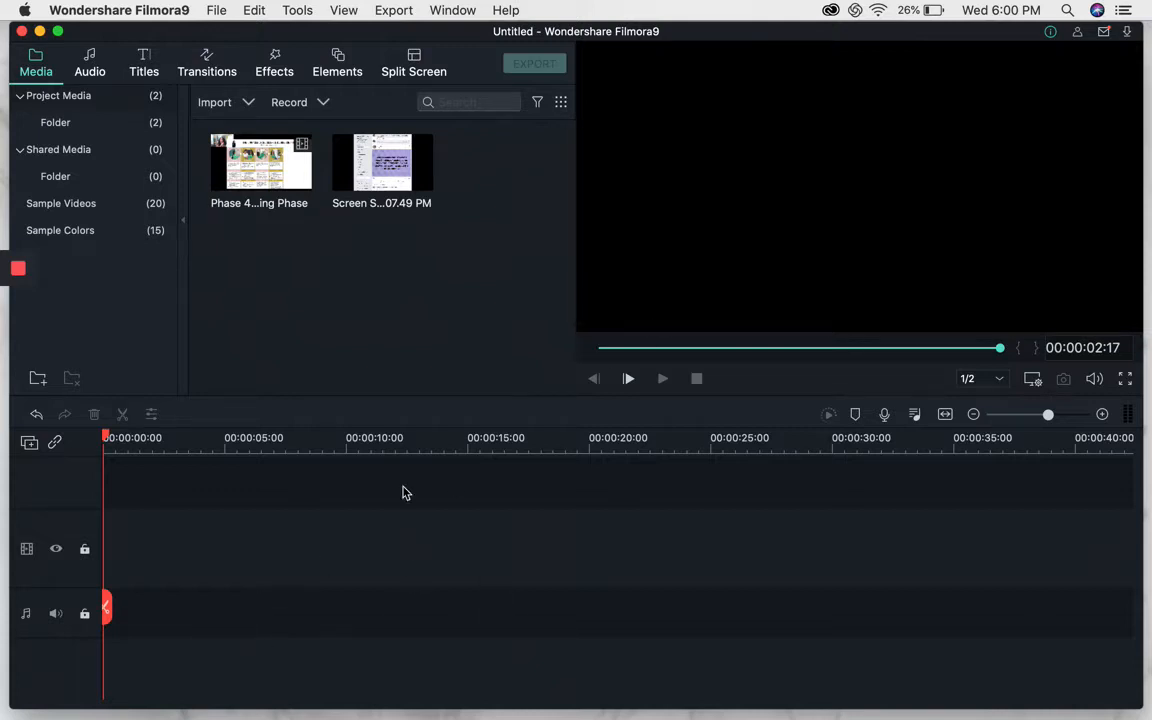
{"action": "left_click", "coordinate": [379, 160]}
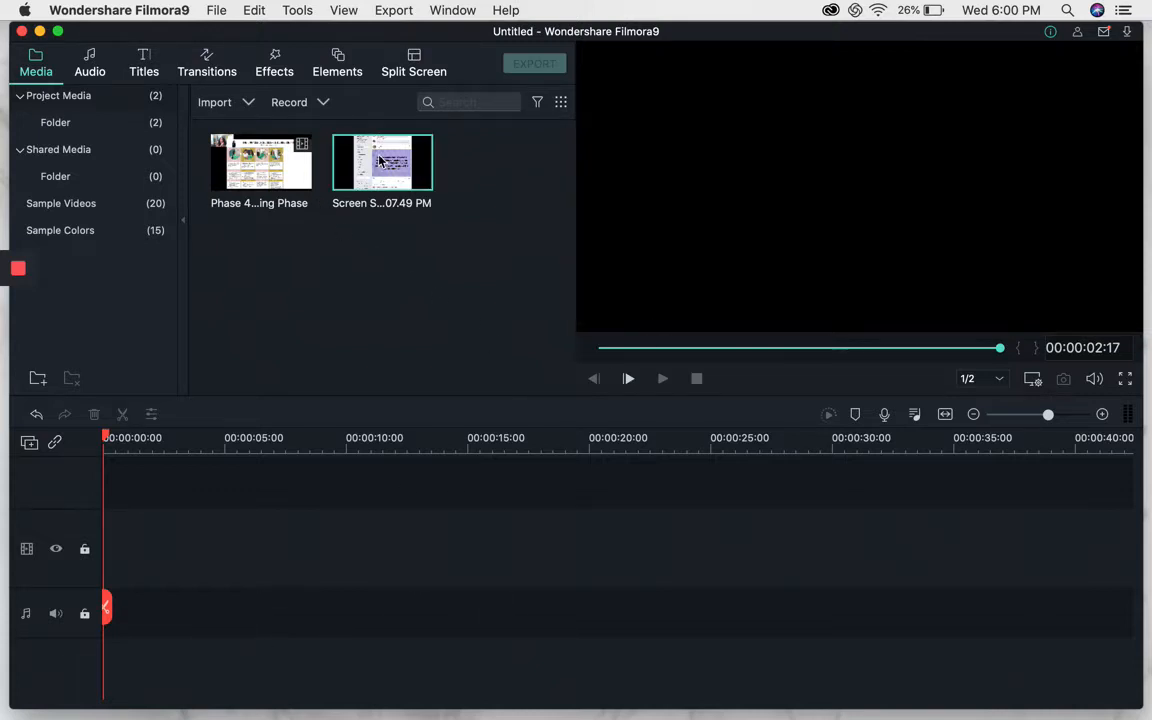
{"action": "left_click_drag", "start_coordinate": [379, 160], "coordinate": [111, 597]}
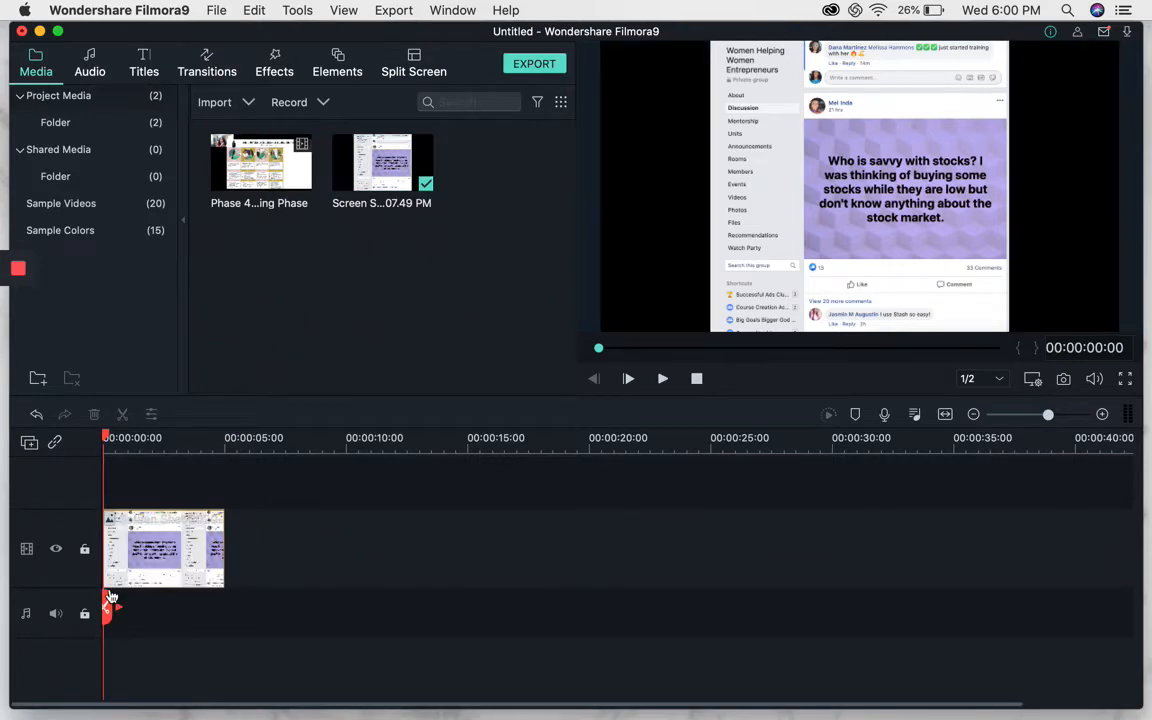
{"action": "left_click", "coordinate": [150, 546]}
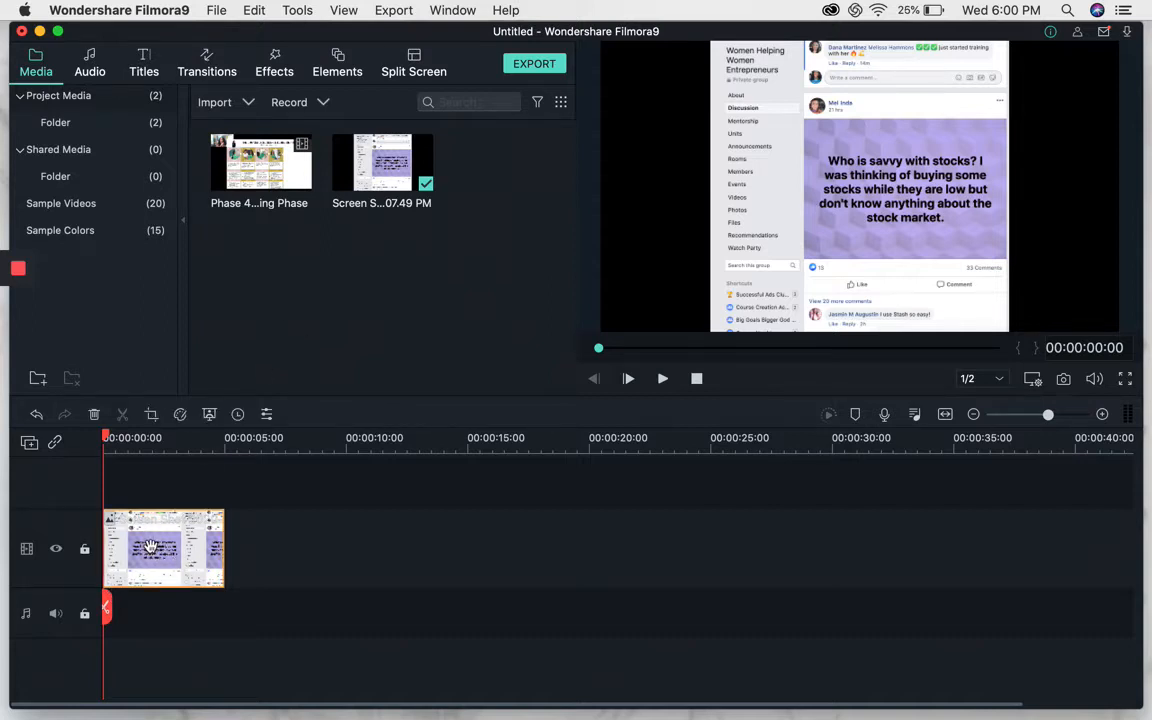
{"action": "key", "text": "Delete"}
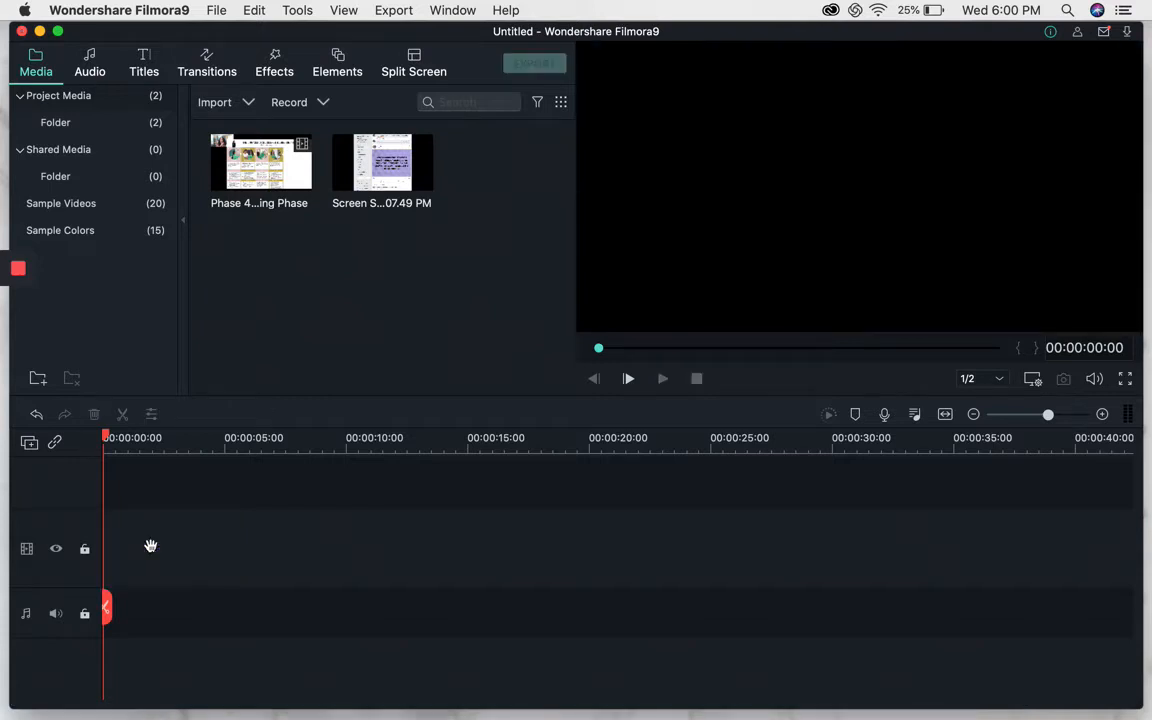
Place the screenshot on the video track and move it to the very start of the timeline.
{"action": "left_click_drag", "start_coordinate": [358, 162], "coordinate": [517, 545]}
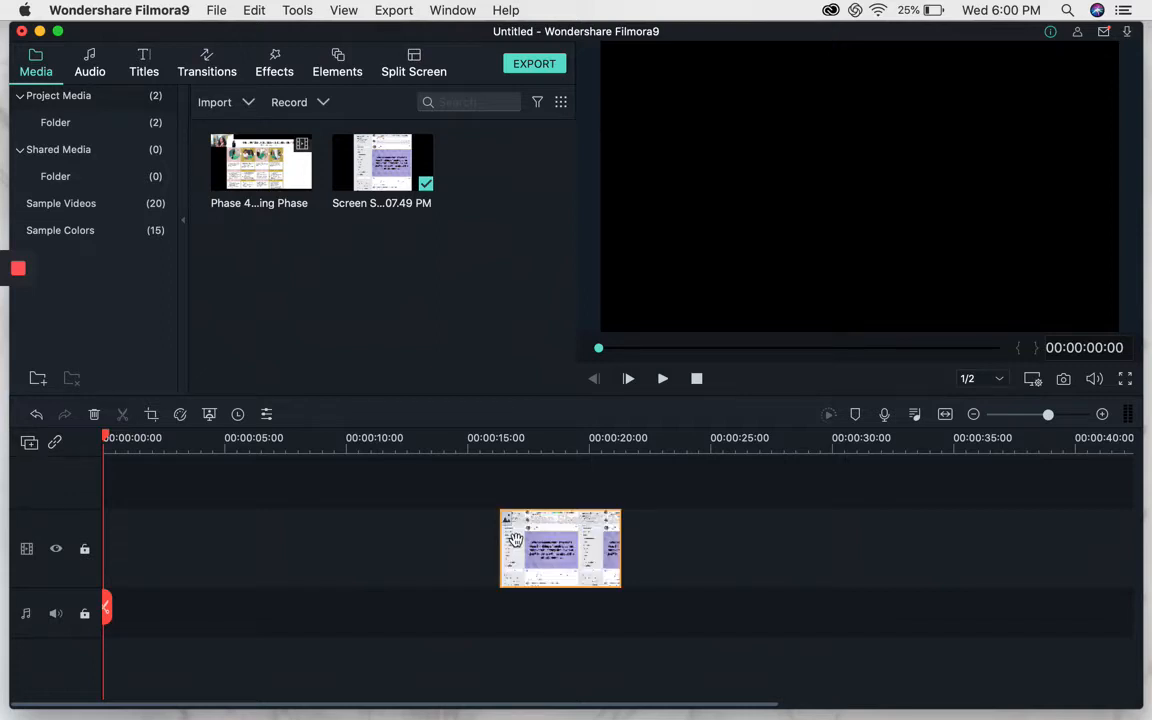
{"action": "left_click_drag", "start_coordinate": [515, 540], "coordinate": [1008, 563]}
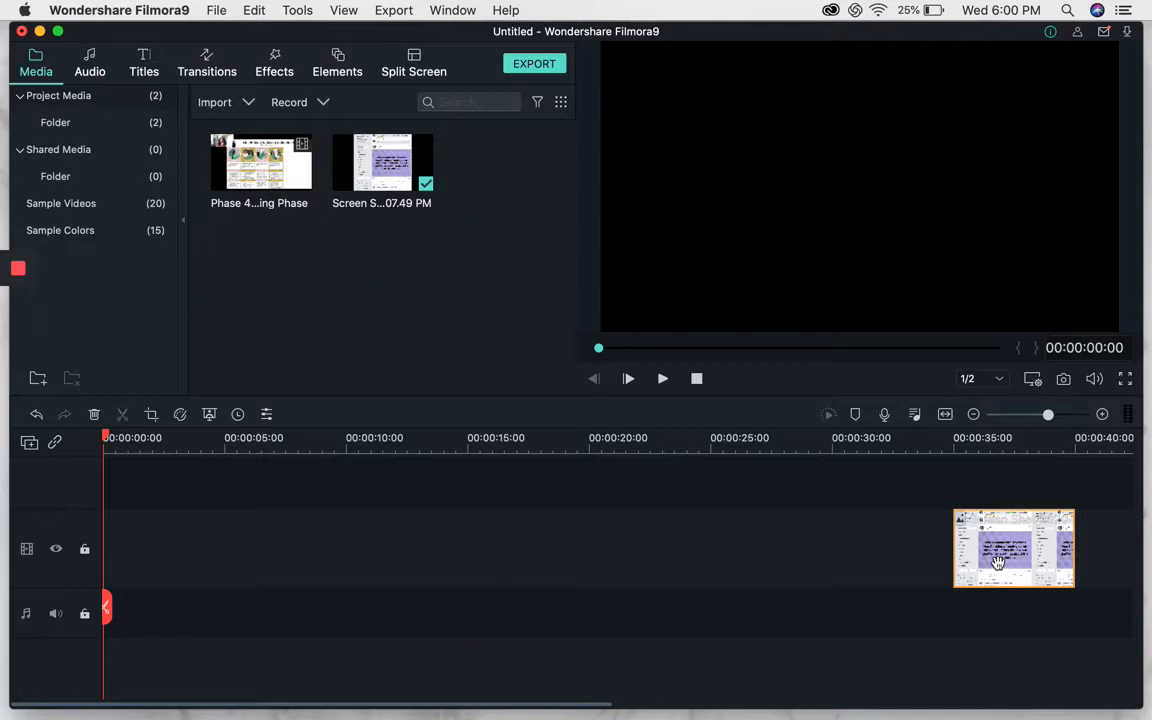
{"action": "left_click_drag", "start_coordinate": [997, 563], "coordinate": [141, 607]}
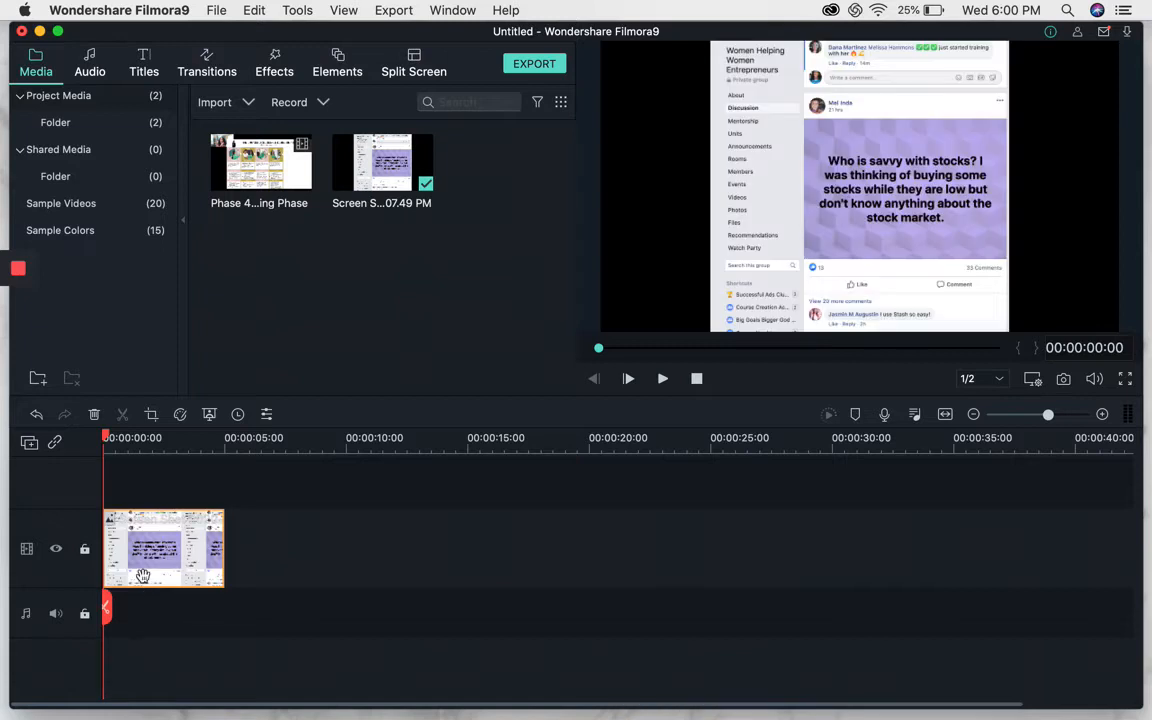
Replace the screenshot on the timeline with the Phase 4 video, matching the project settings to 1280X720 29.97fps.
{"action": "key", "text": "Delete"}
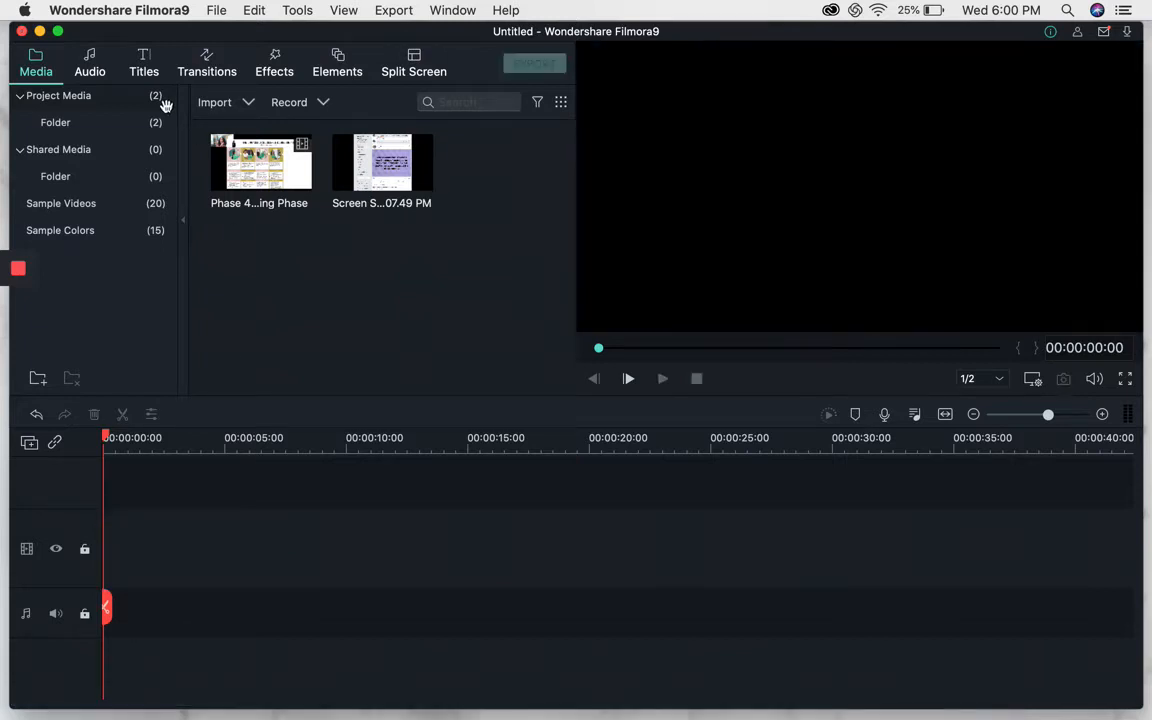
{"action": "left_click", "coordinate": [274, 170]}
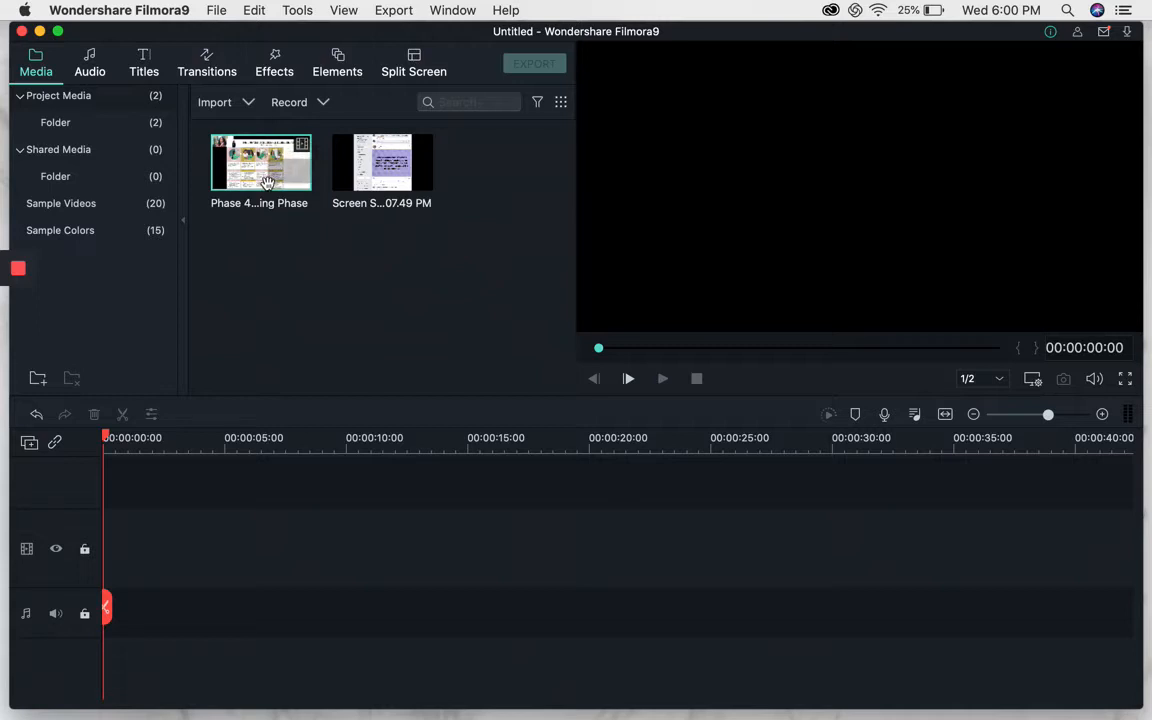
{"action": "left_click_drag", "start_coordinate": [267, 181], "coordinate": [172, 535]}
{"action": "left_click_drag", "start_coordinate": [110, 537], "coordinate": [131, 519]}
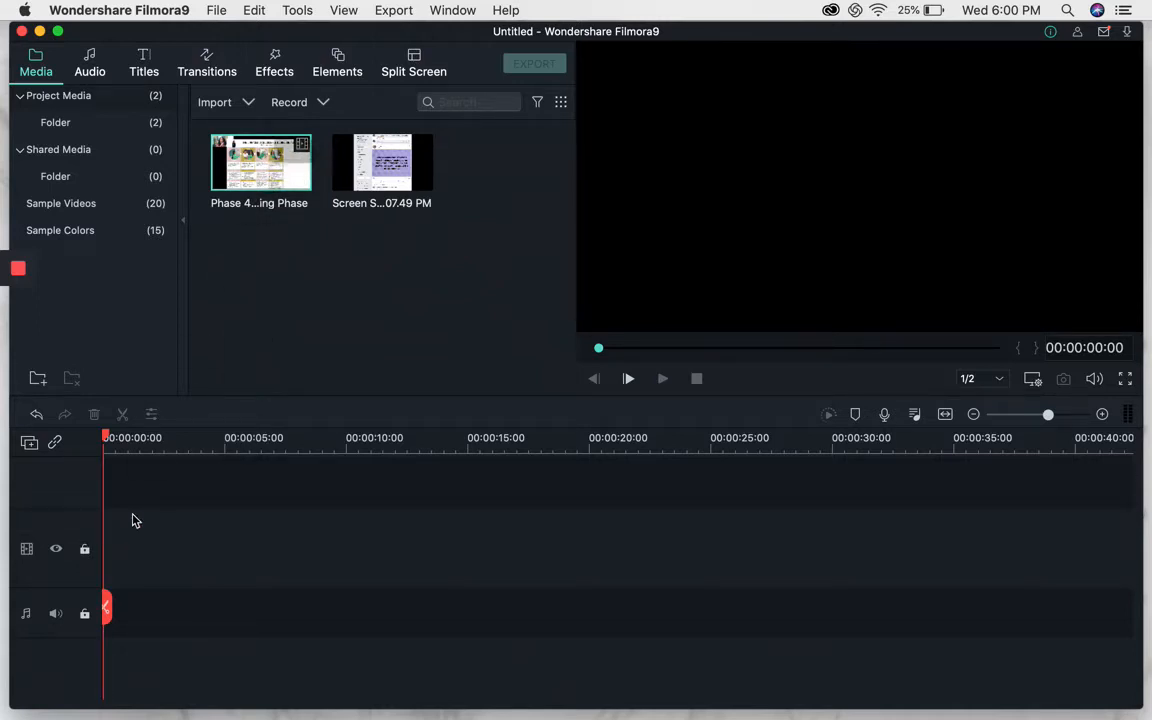
{"action": "left_click", "coordinate": [252, 188]}
{"action": "left_click_drag", "start_coordinate": [260, 176], "coordinate": [128, 566]}
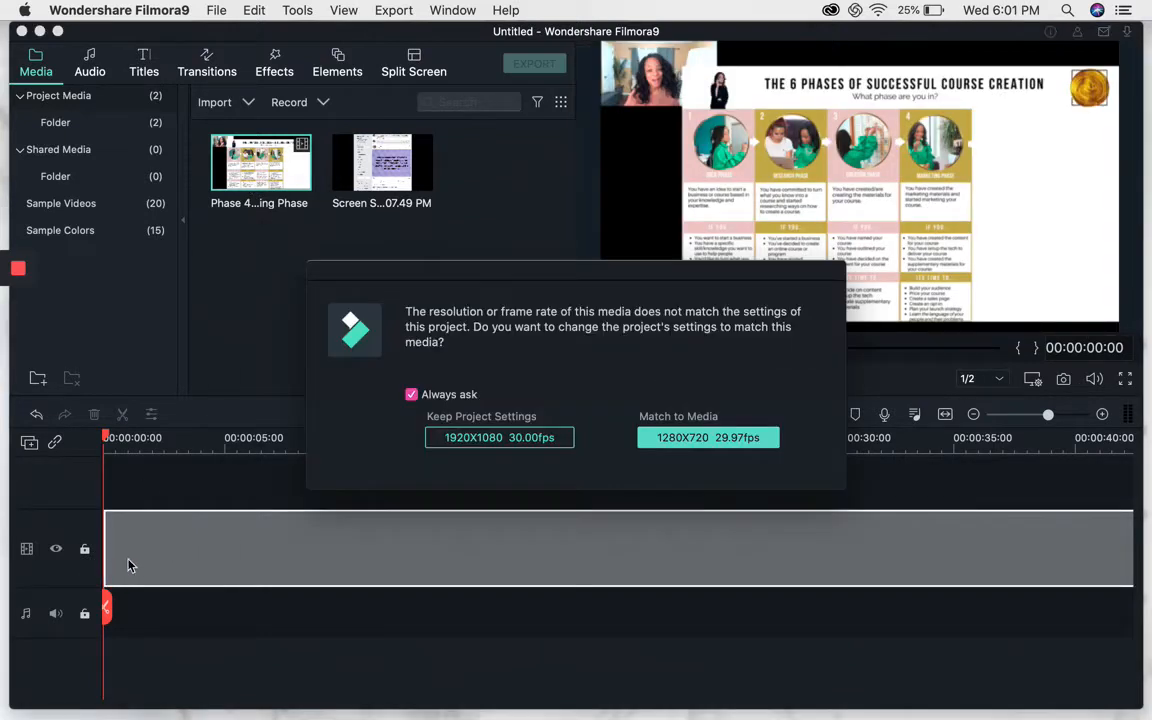
{"action": "left_click", "coordinate": [680, 440]}
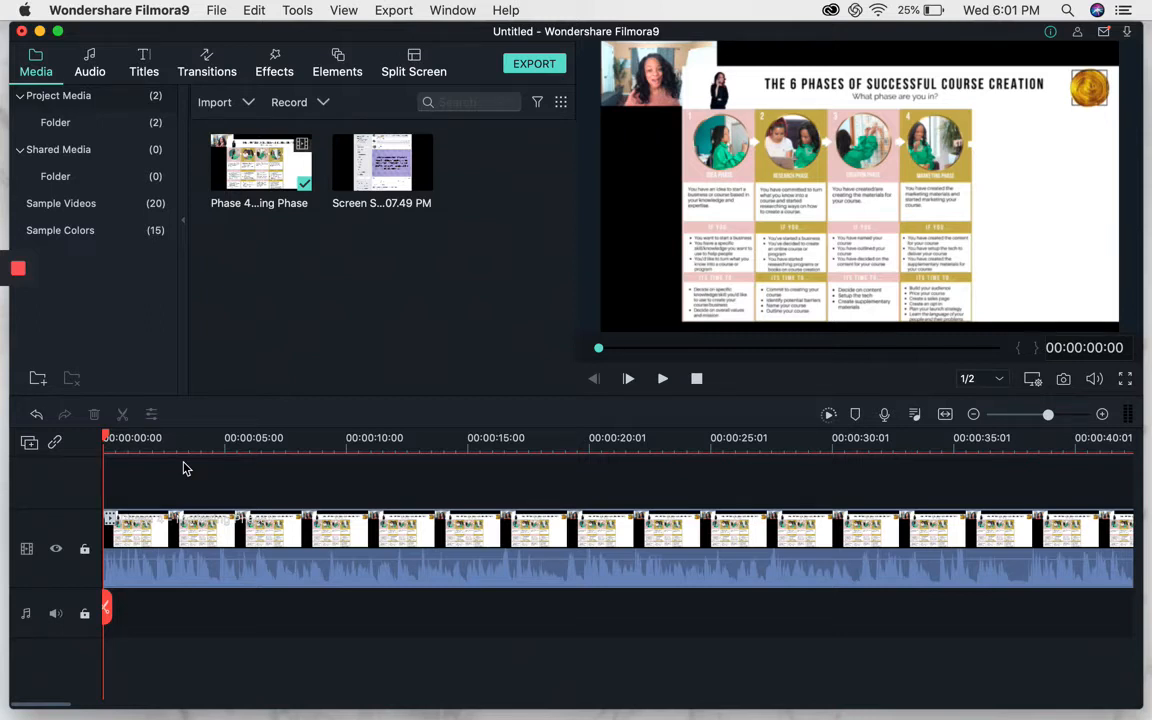
Split the video clip at 00:00:06:17 and delete the opening segment before the cut.
{"action": "left_click", "coordinate": [130, 530]}
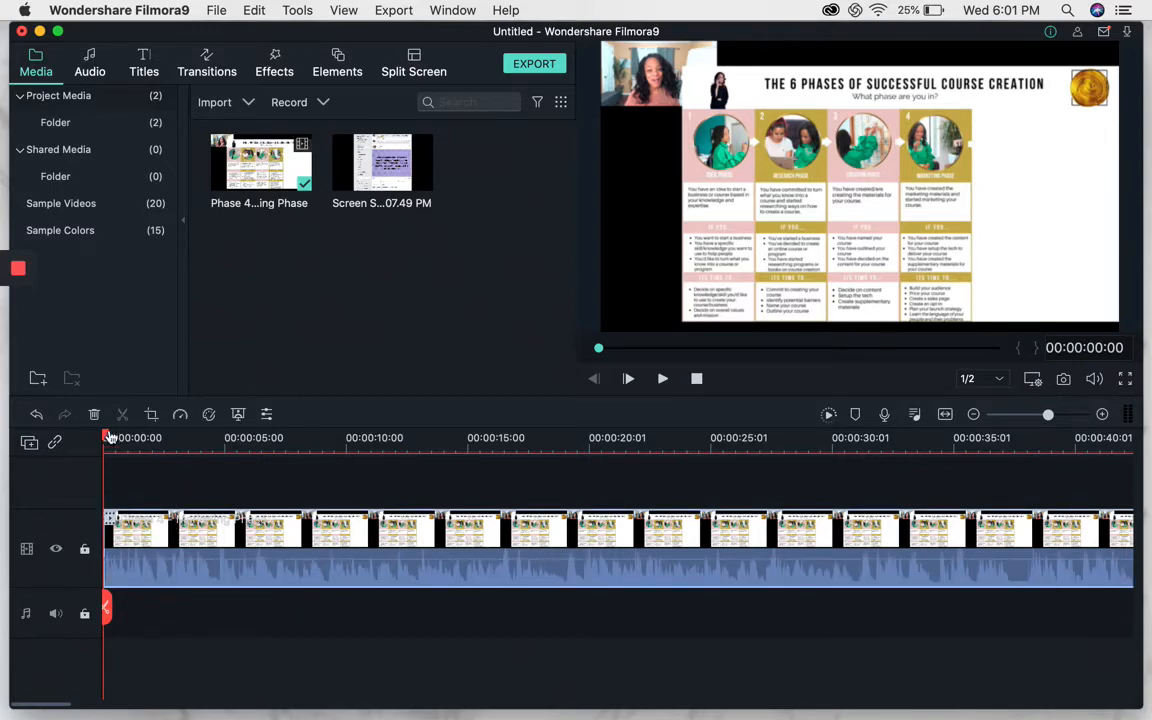
{"action": "mouse_move", "coordinate": [106, 433]}
{"action": "left_mouse_down"}
{"action": "mouse_move", "coordinate": [283, 433]}
{"action": "mouse_move", "coordinate": [103, 432]}
{"action": "left_mouse_up"}
{"action": "left_click_drag", "start_coordinate": [107, 441], "coordinate": [95, 470]}
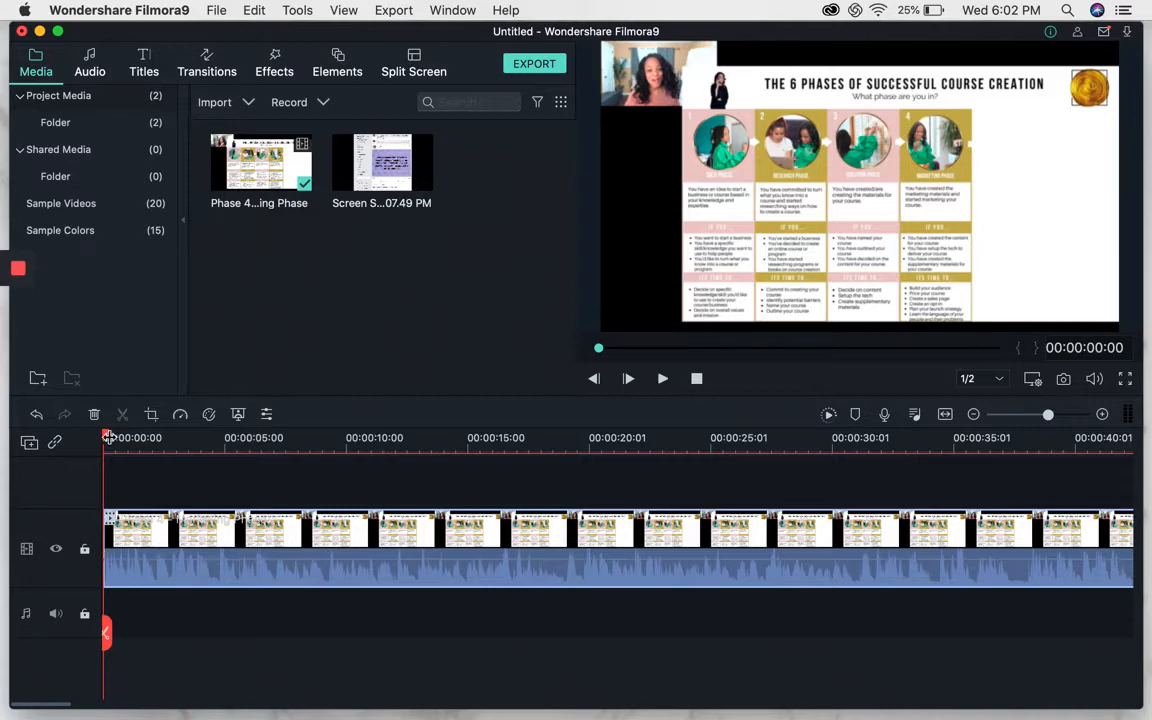
{"action": "left_click_drag", "start_coordinate": [107, 440], "coordinate": [258, 535]}
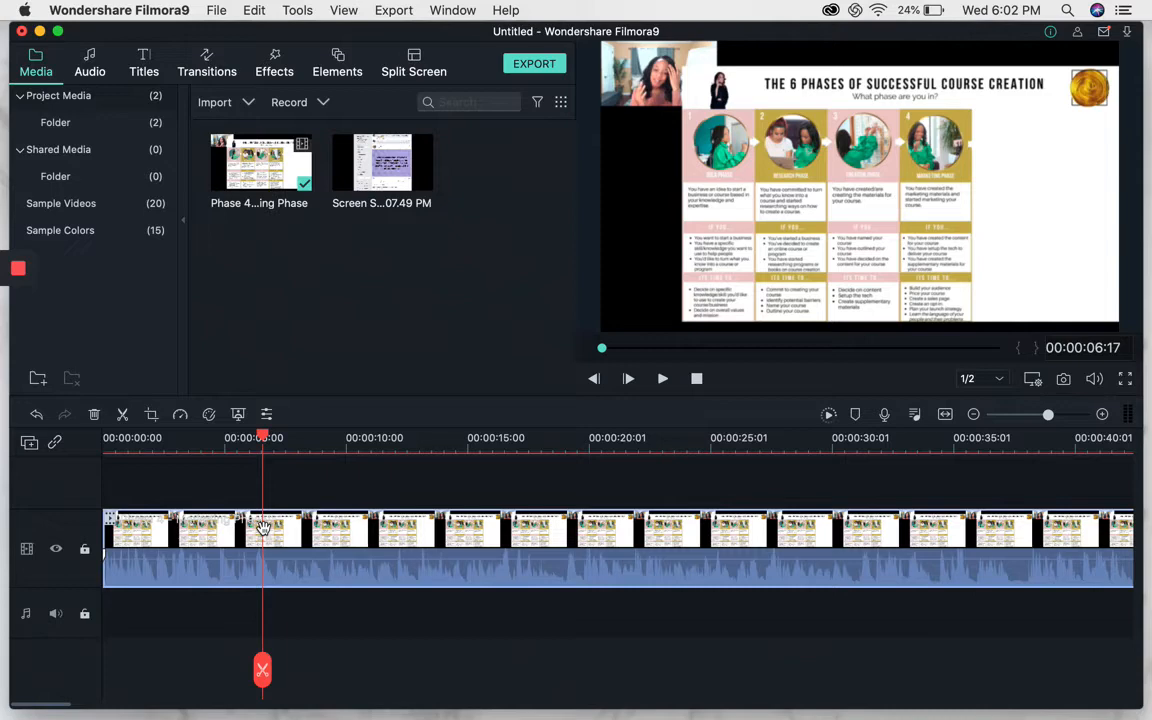
{"action": "left_click", "coordinate": [262, 528]}
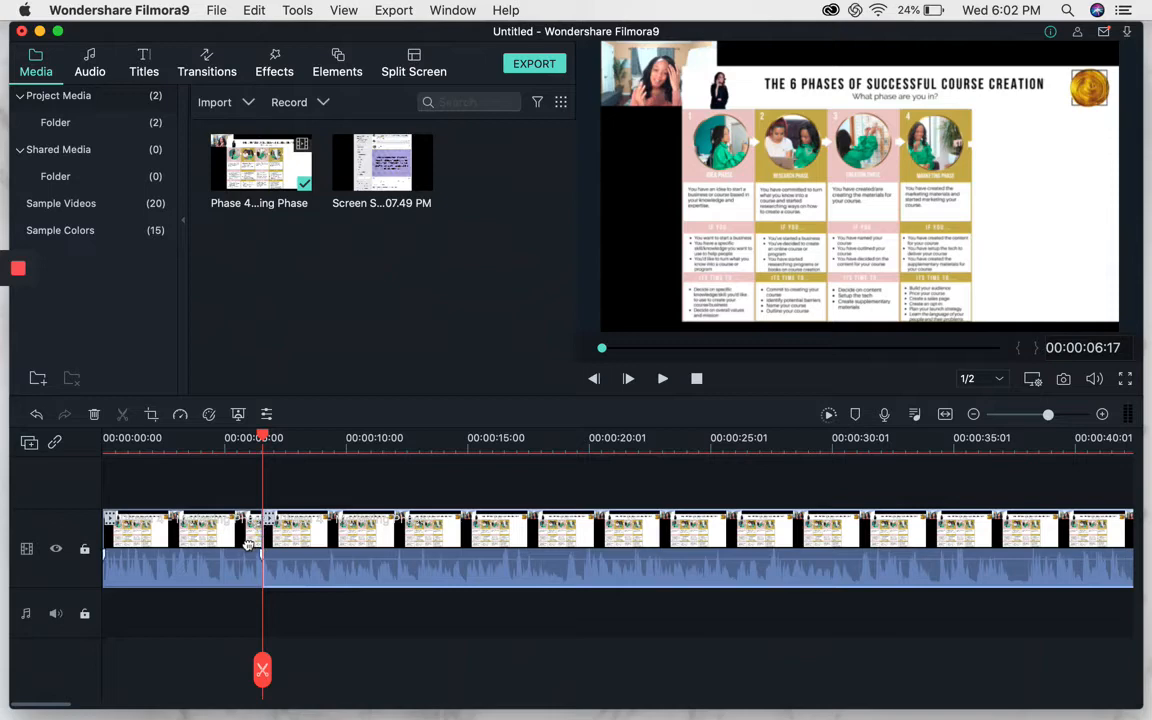
{"action": "left_click", "coordinate": [262, 436]}
{"action": "left_click_drag", "start_coordinate": [262, 436], "coordinate": [382, 437]}
{"action": "left_click", "coordinate": [170, 530]}
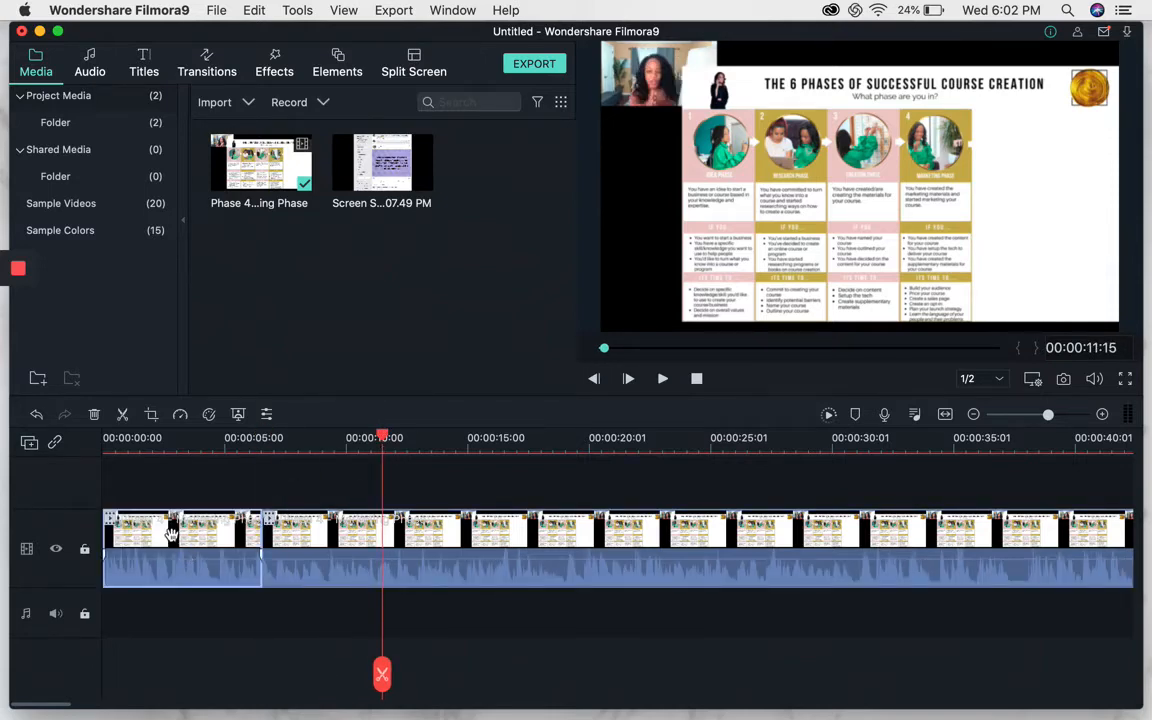
{"action": "key", "text": "Delete"}
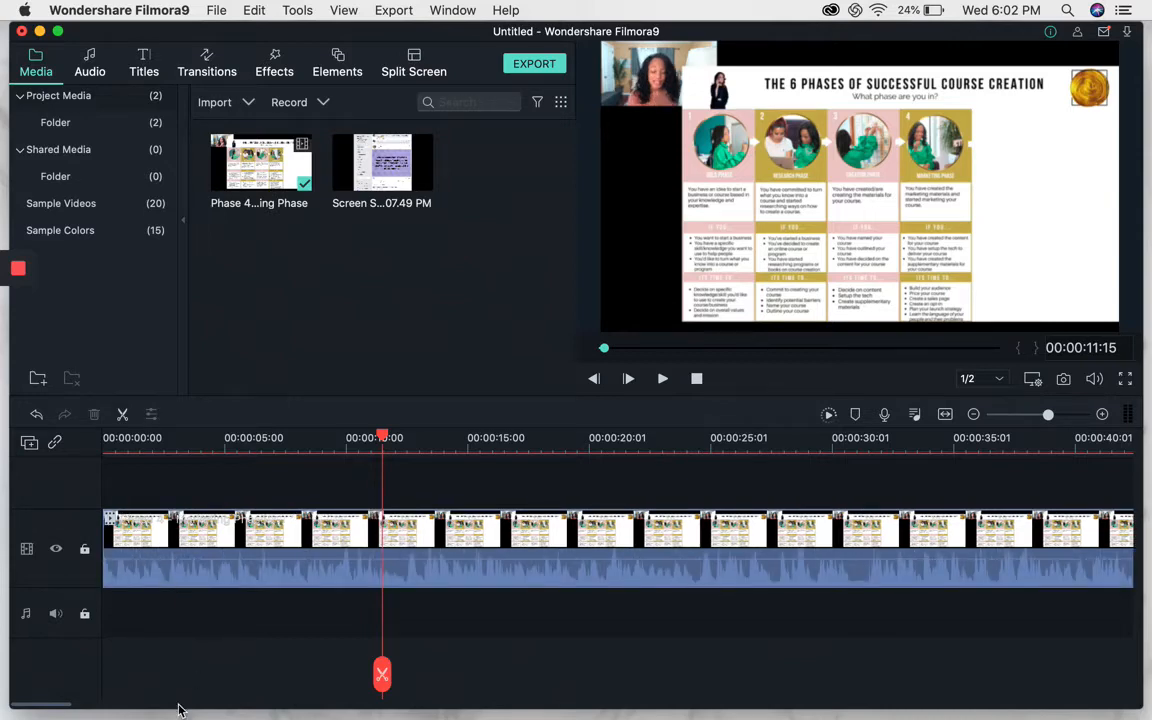
Review the end of the video by zooming the timeline and scrubbing and playing around its final seconds.
{"action": "left_click_drag", "start_coordinate": [57, 710], "coordinate": [1075, 689]}
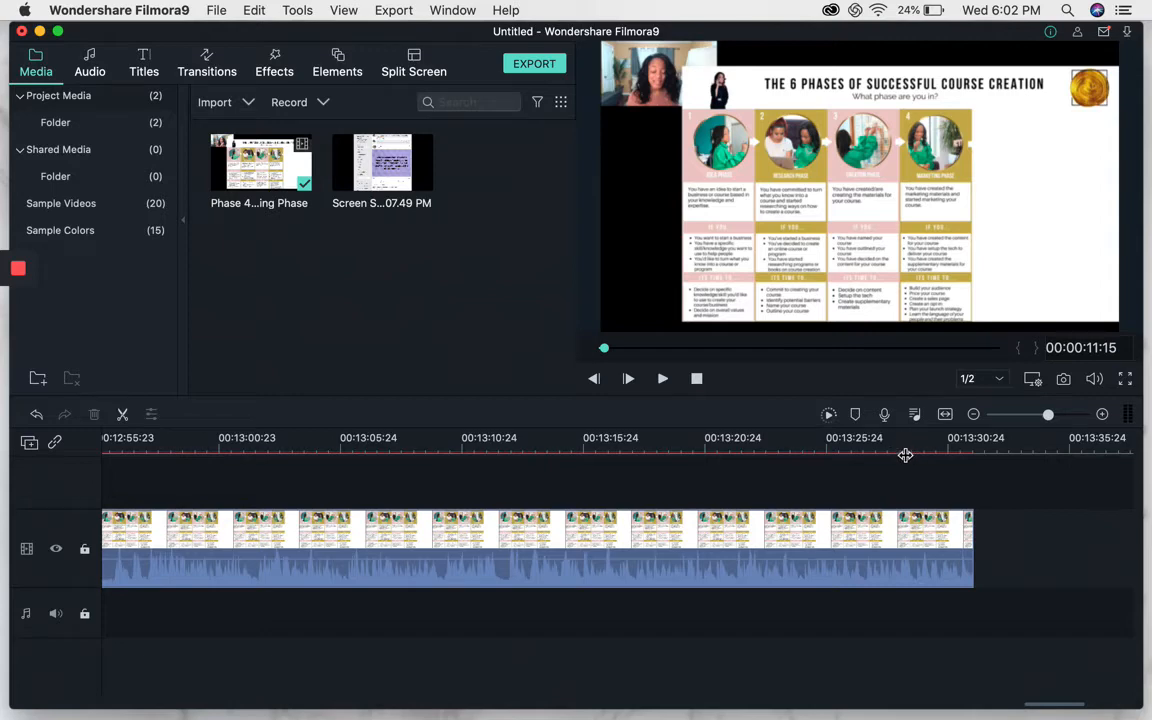
{"action": "left_click", "coordinate": [900, 548]}
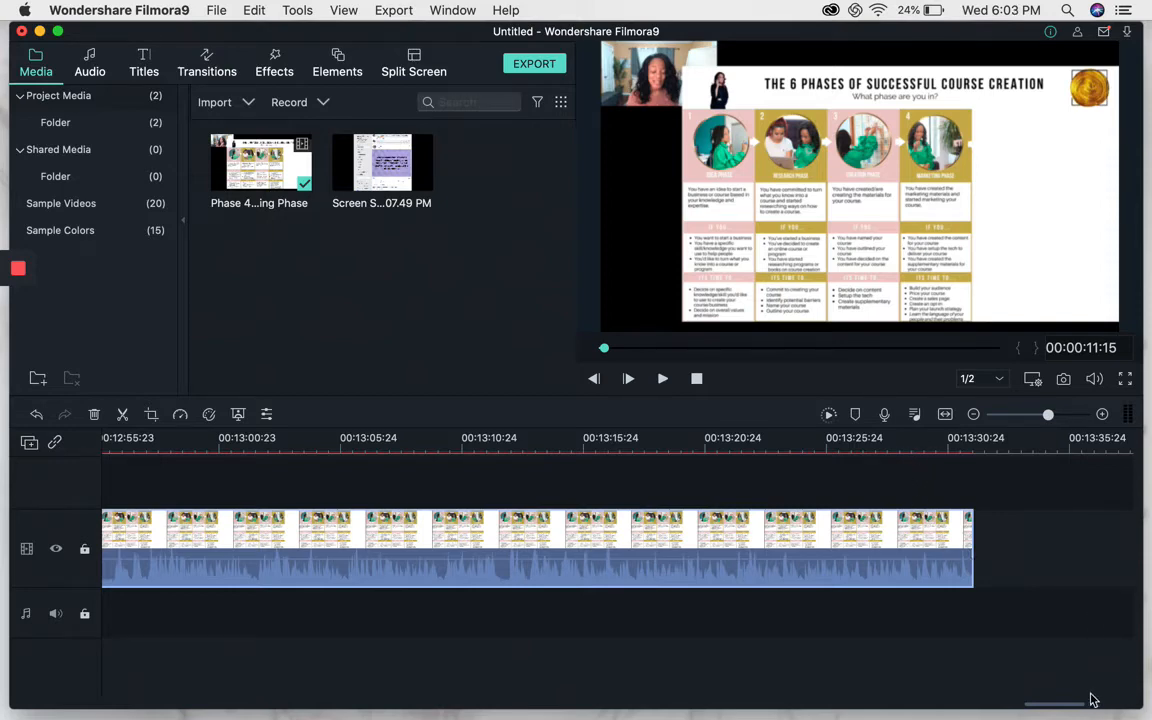
{"action": "left_click", "coordinate": [1004, 415]}
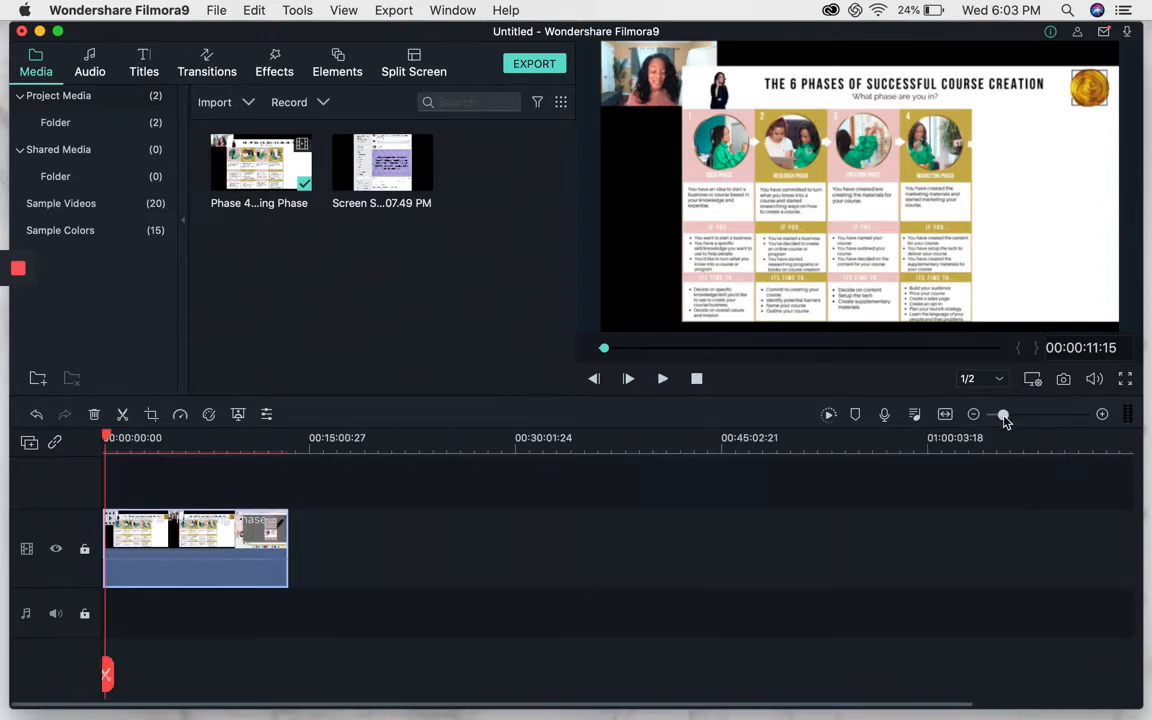
{"action": "left_click", "coordinate": [122, 437]}
{"action": "left_click_drag", "start_coordinate": [125, 437], "coordinate": [271, 444]}
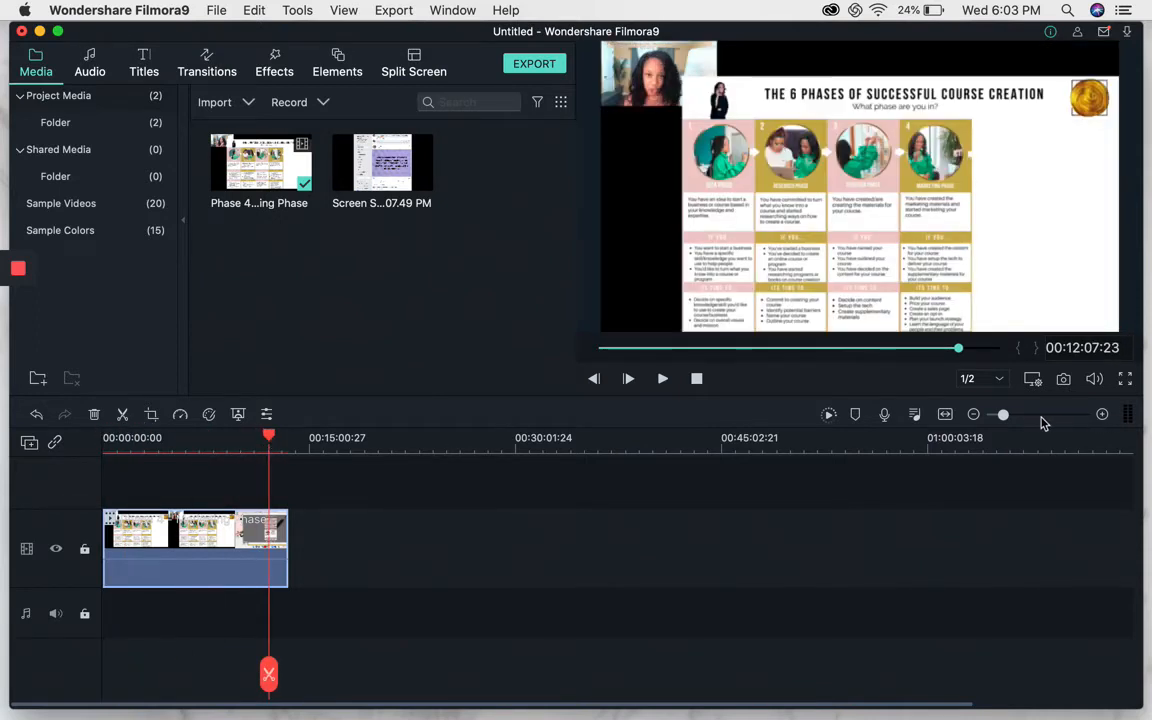
{"action": "left_click", "coordinate": [975, 415]}
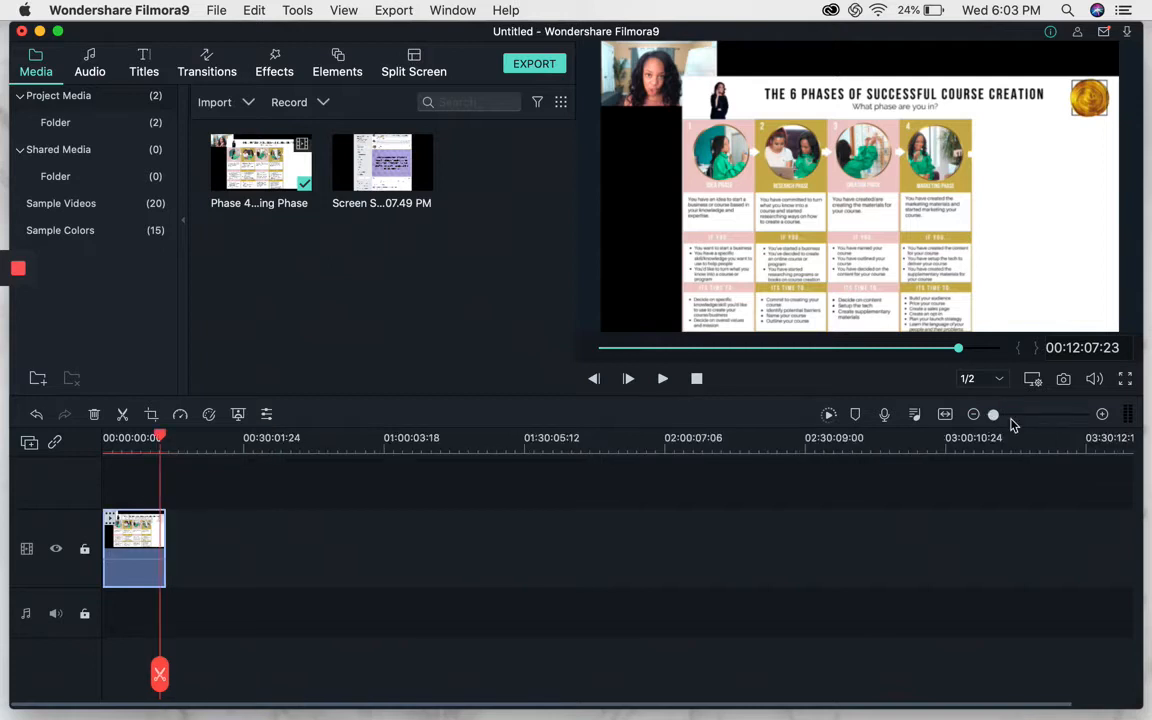
{"action": "left_click", "coordinate": [1102, 415]}
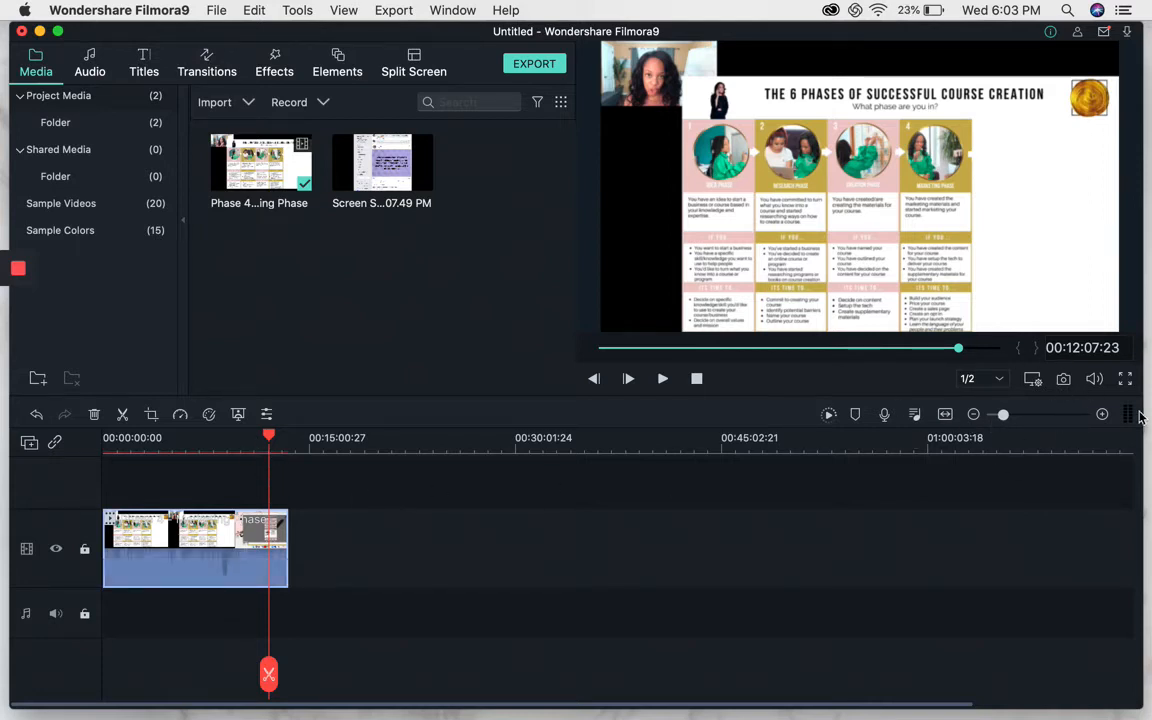
{"action": "left_click_drag", "start_coordinate": [269, 441], "coordinate": [278, 441]}
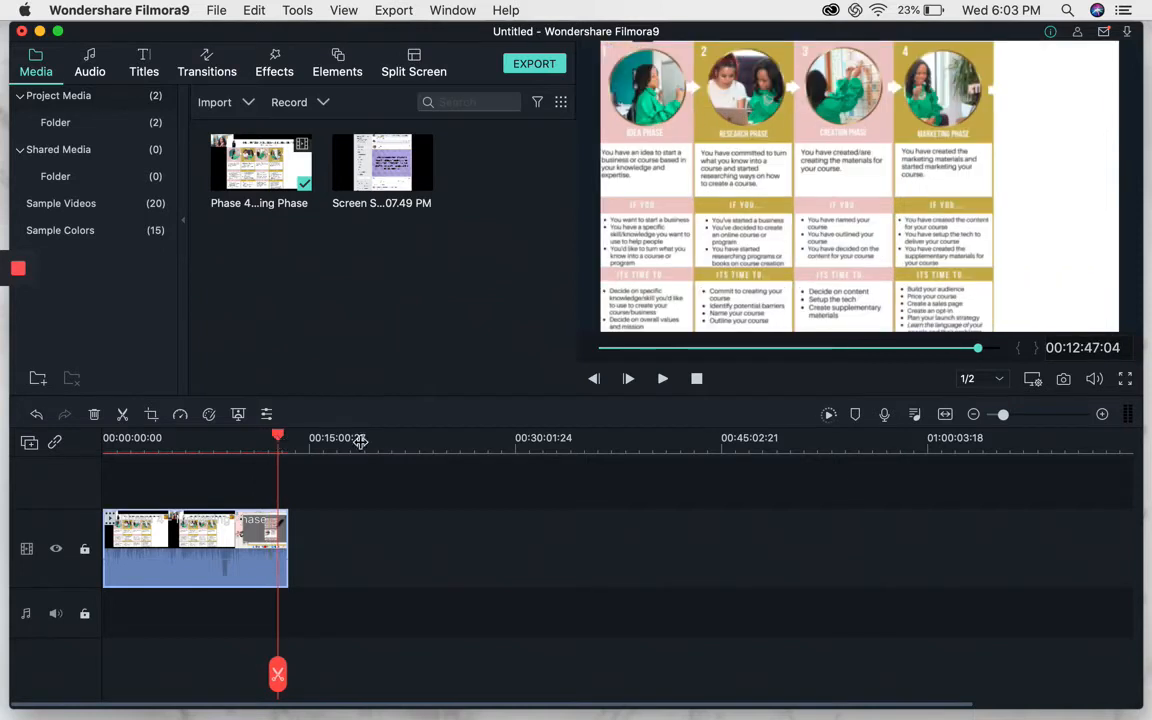
{"action": "left_click", "coordinate": [1104, 414]}
{"action": "left_click", "coordinate": [1103, 415]}
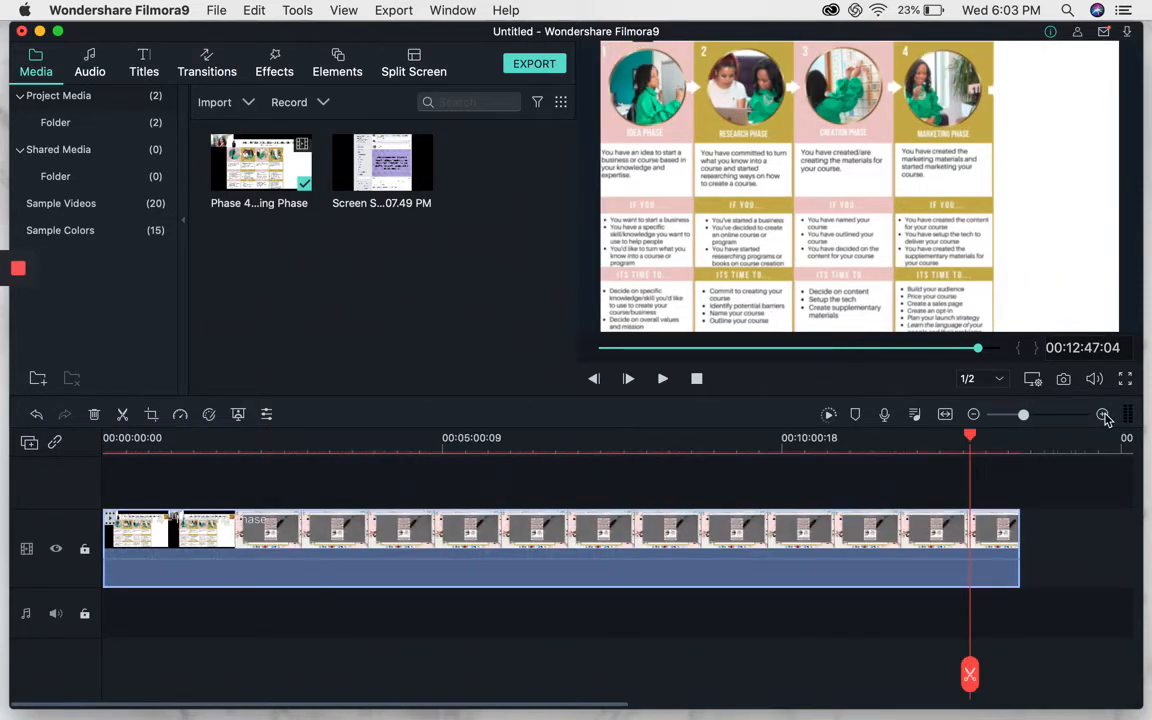
{"action": "left_click_drag", "start_coordinate": [972, 437], "coordinate": [947, 437]}
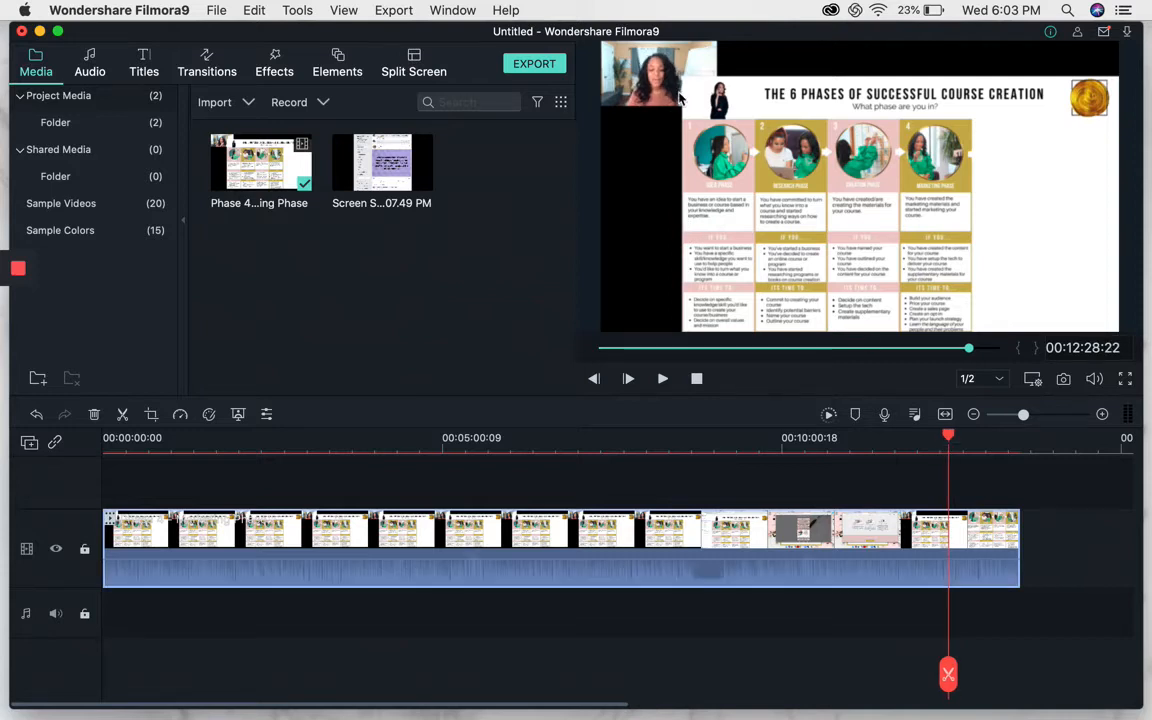
{"action": "left_click_drag", "start_coordinate": [951, 441], "coordinate": [1010, 445]}
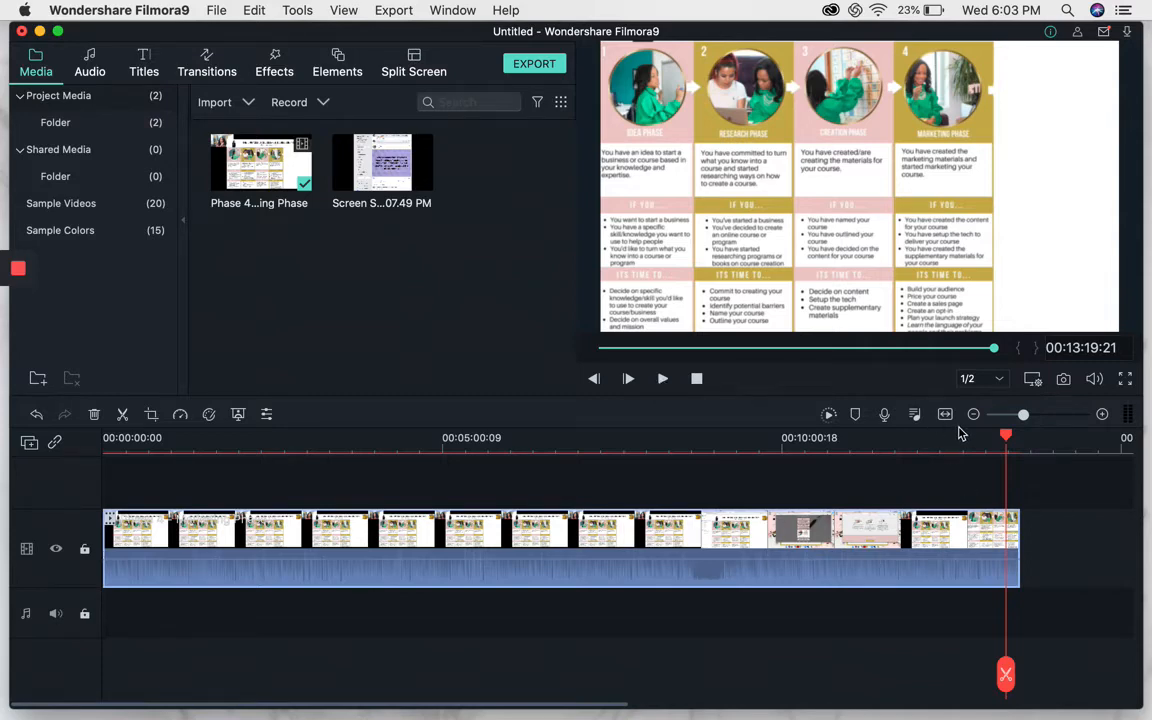
{"action": "key", "text": "space"}
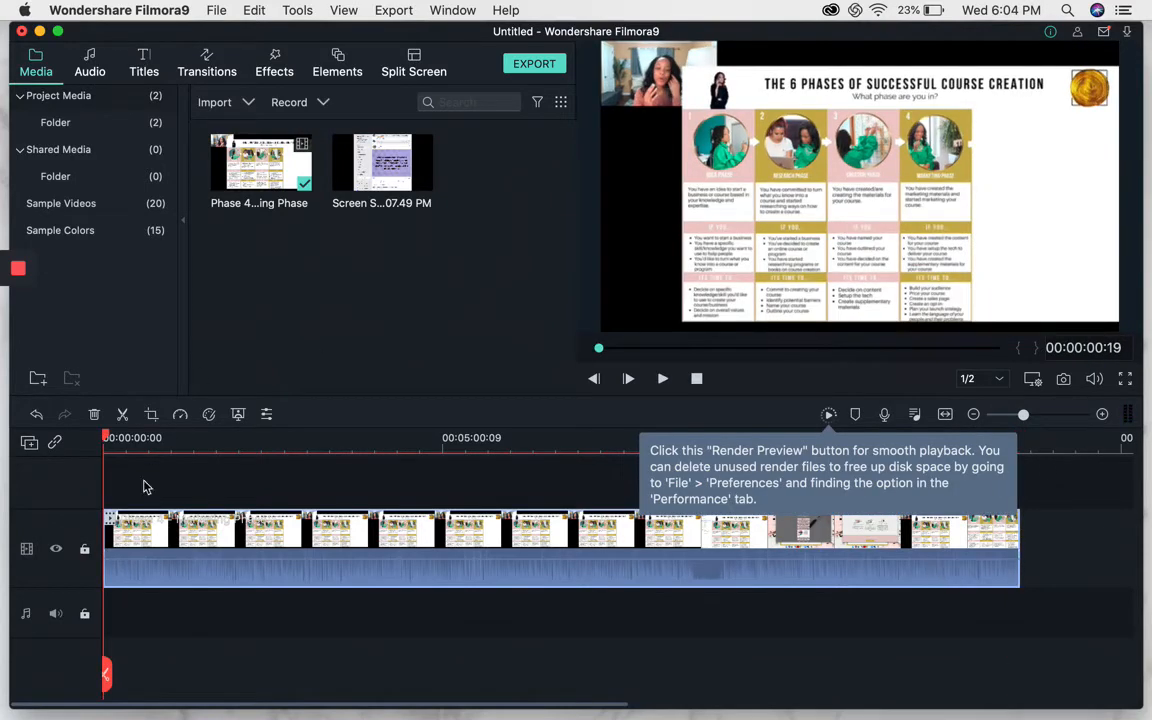
{"action": "left_click_drag", "start_coordinate": [107, 441], "coordinate": [992, 445]}
{"action": "left_click", "coordinate": [1047, 414]}
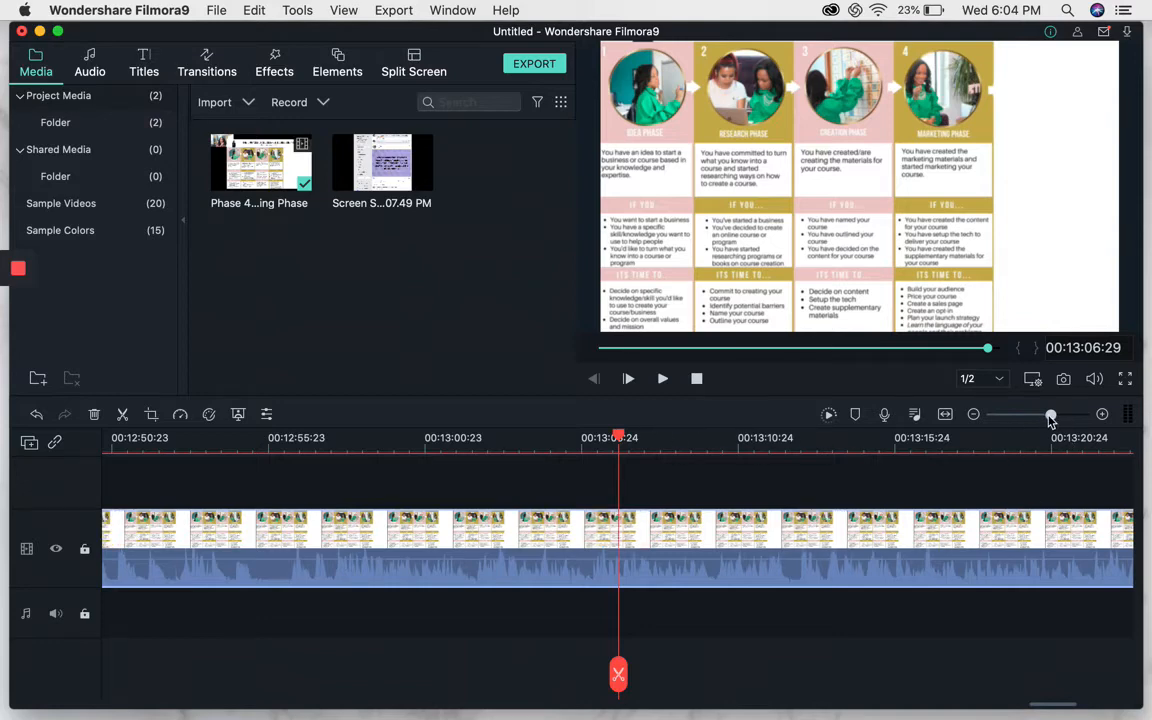
{"action": "left_click_drag", "start_coordinate": [1050, 418], "coordinate": [1035, 420]}
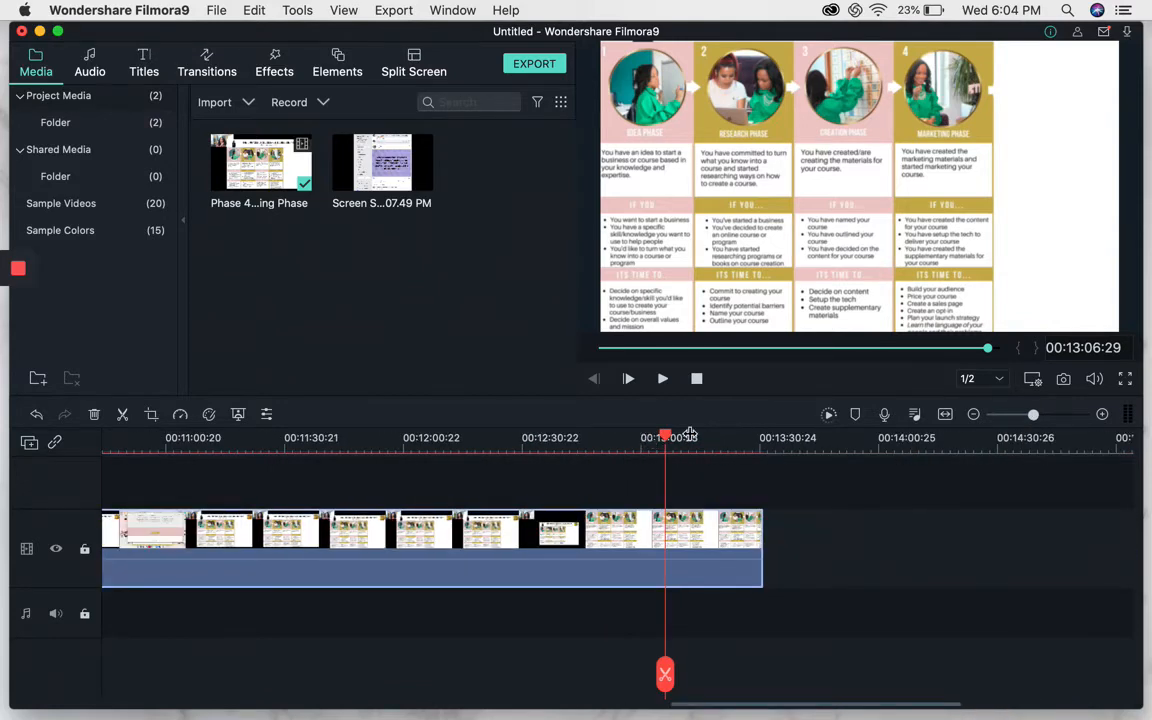
{"action": "left_click", "coordinate": [731, 442]}
{"action": "mouse_move", "coordinate": [735, 446]}
{"action": "left_mouse_down"}
{"action": "mouse_move", "coordinate": [752, 442]}
{"action": "mouse_move", "coordinate": [734, 444]}
{"action": "left_mouse_up"}
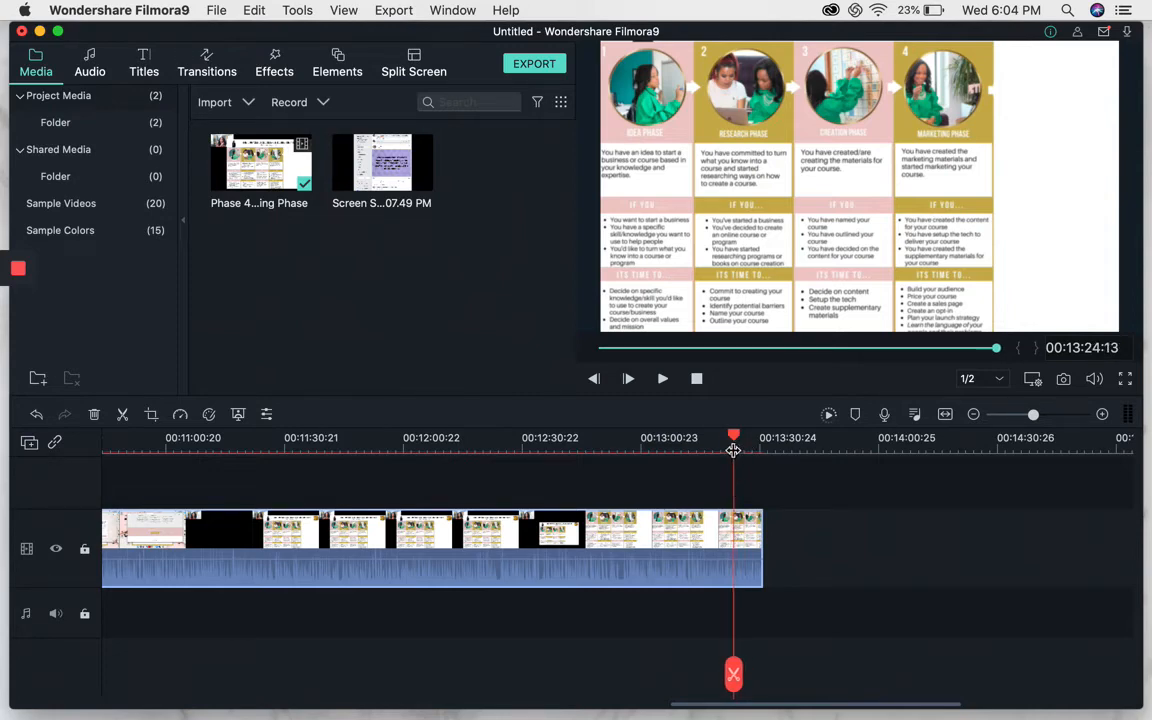
{"action": "key", "text": "space"}
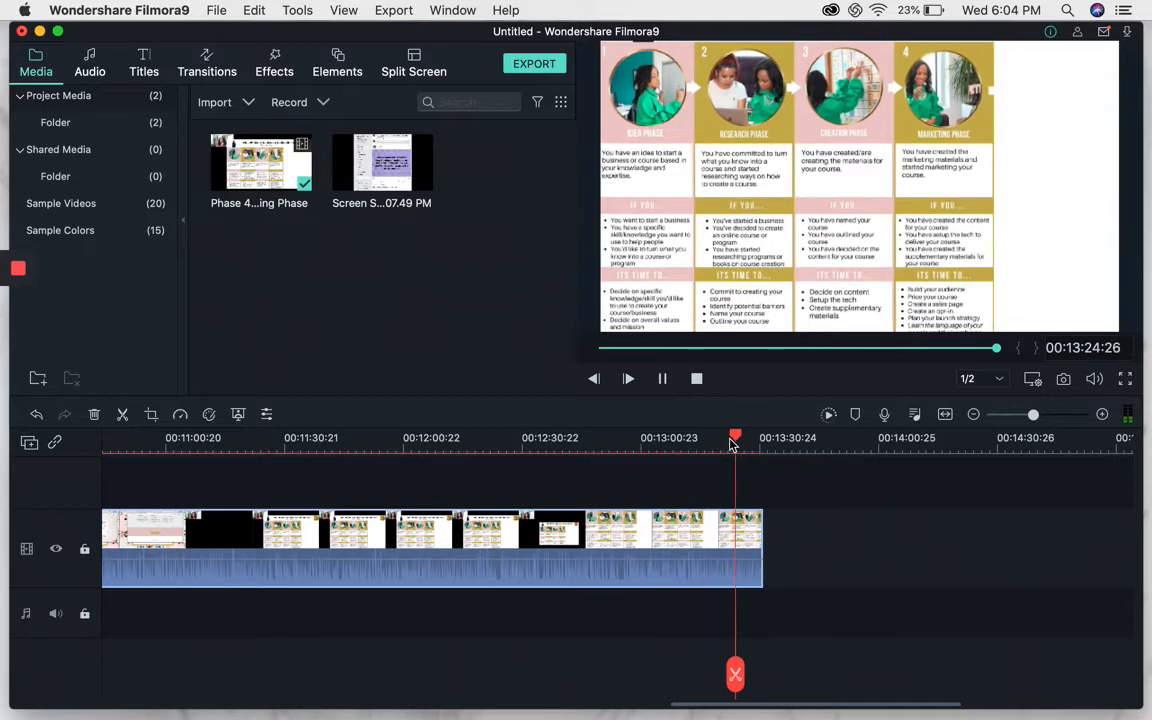
{"action": "key", "text": "space"}
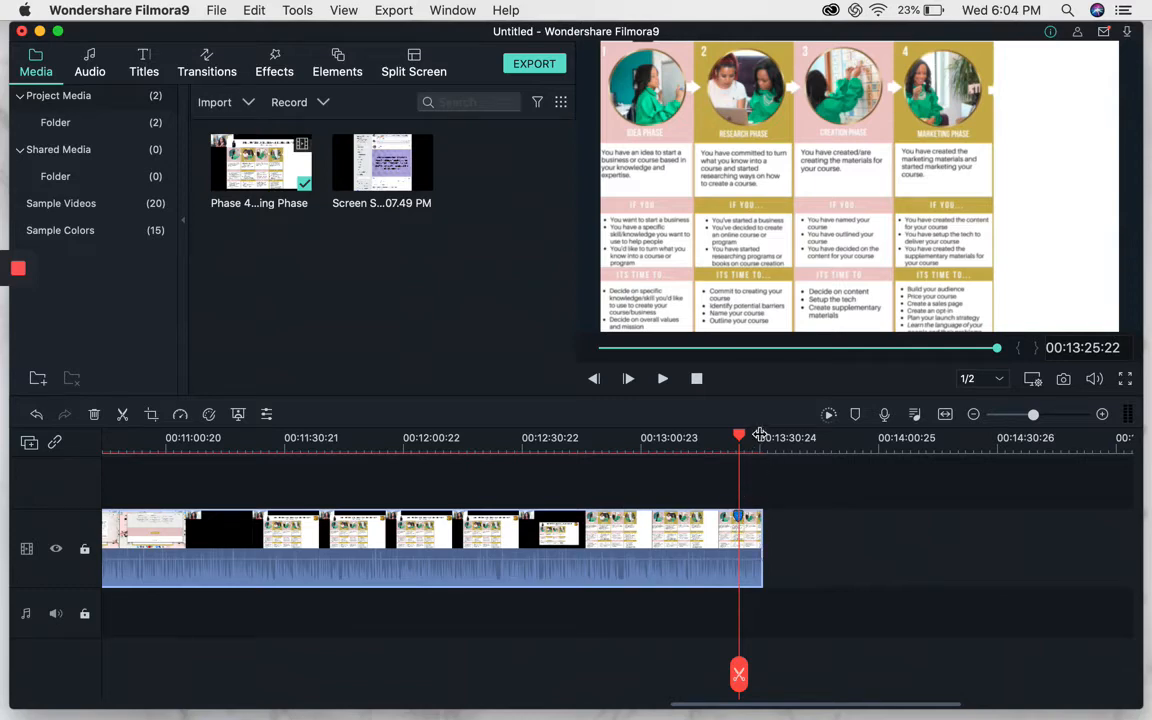
Split the video at 00:13:25:17 and delete the short trailing segment after the cut.
{"action": "left_click_drag", "start_coordinate": [740, 432], "coordinate": [759, 435]}
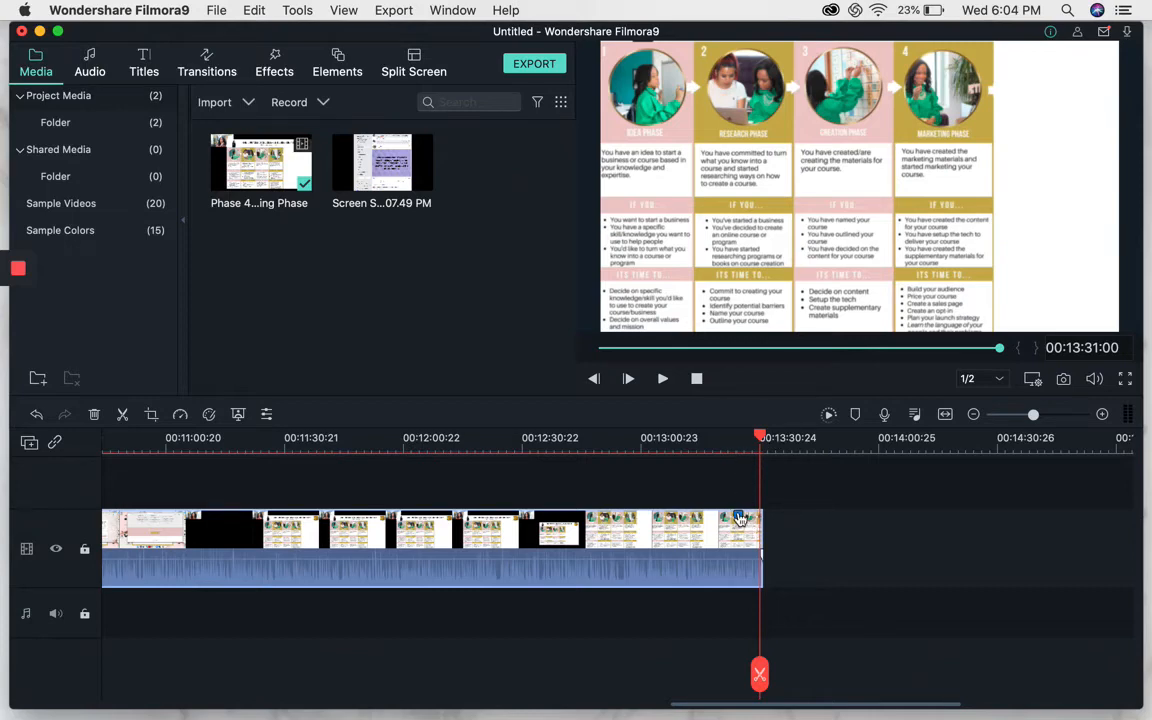
{"action": "left_click_drag", "start_coordinate": [760, 438], "coordinate": [738, 440]}
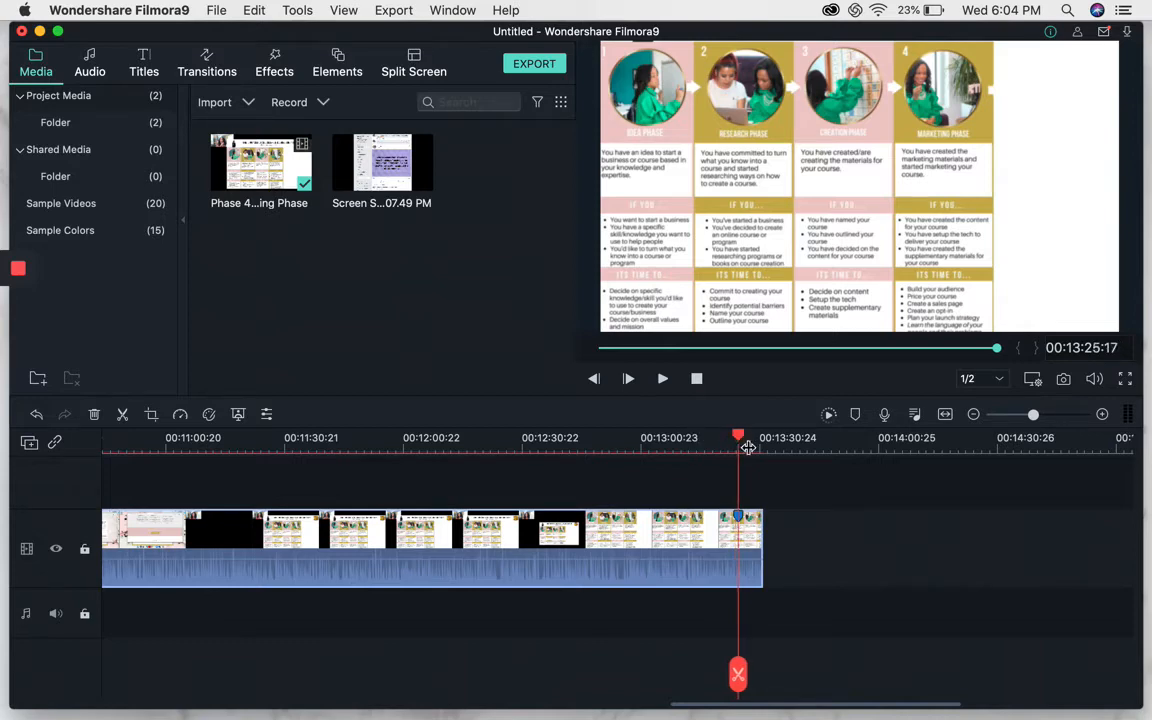
{"action": "key", "text": "super+b"}
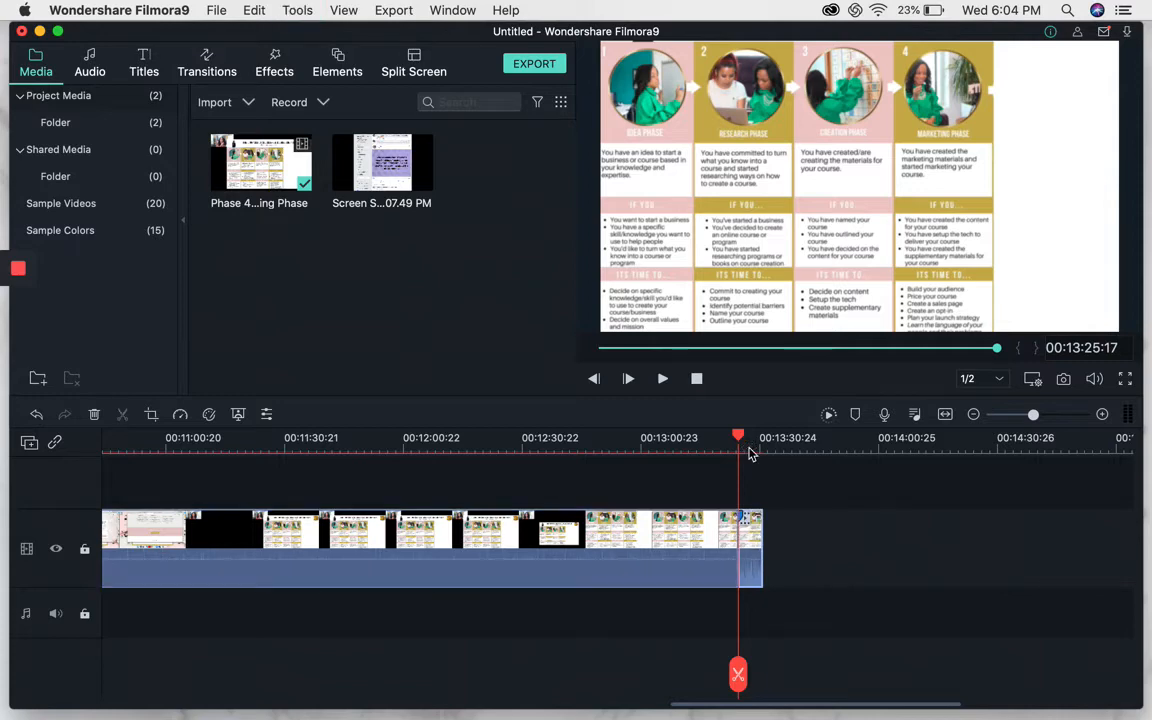
{"action": "left_click", "coordinate": [748, 545]}
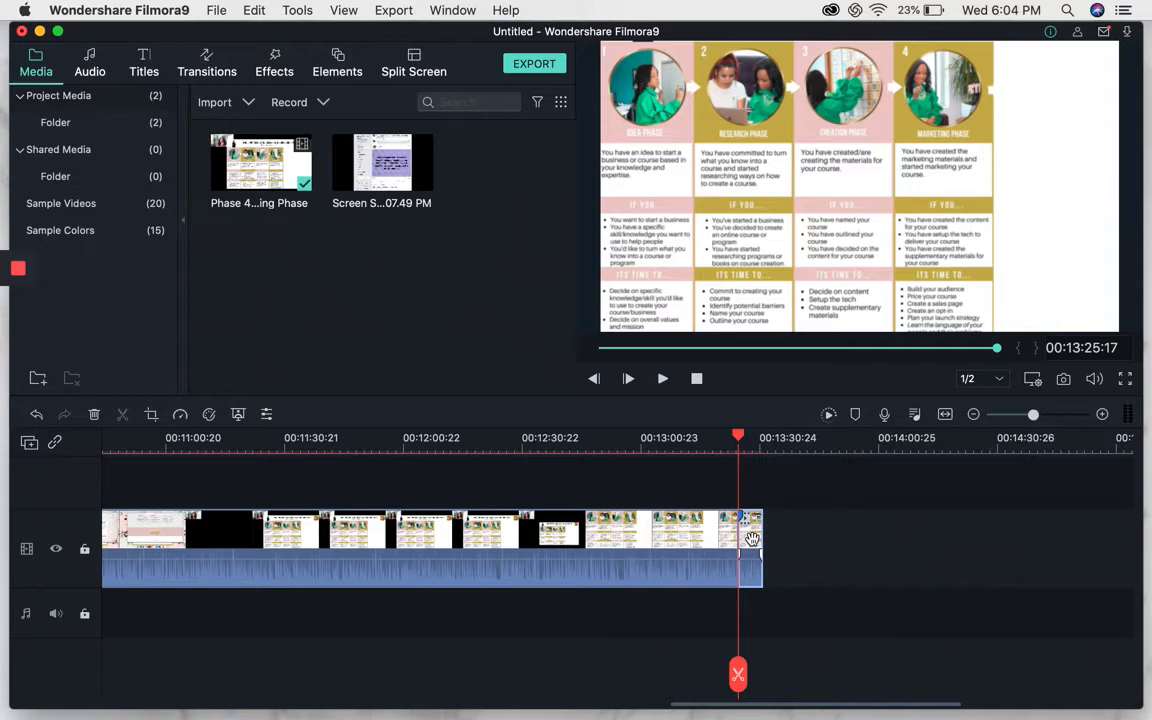
{"action": "key", "text": "Delete"}
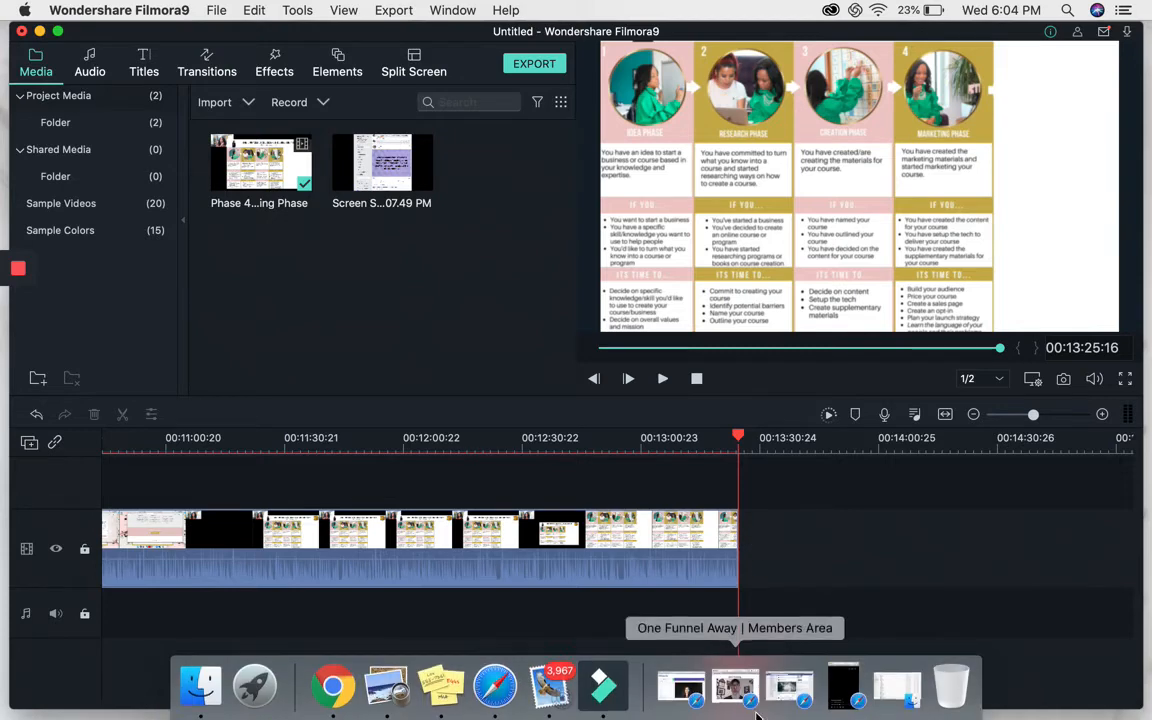
{"action": "left_click_drag", "start_coordinate": [907, 704], "coordinate": [569, 704]}
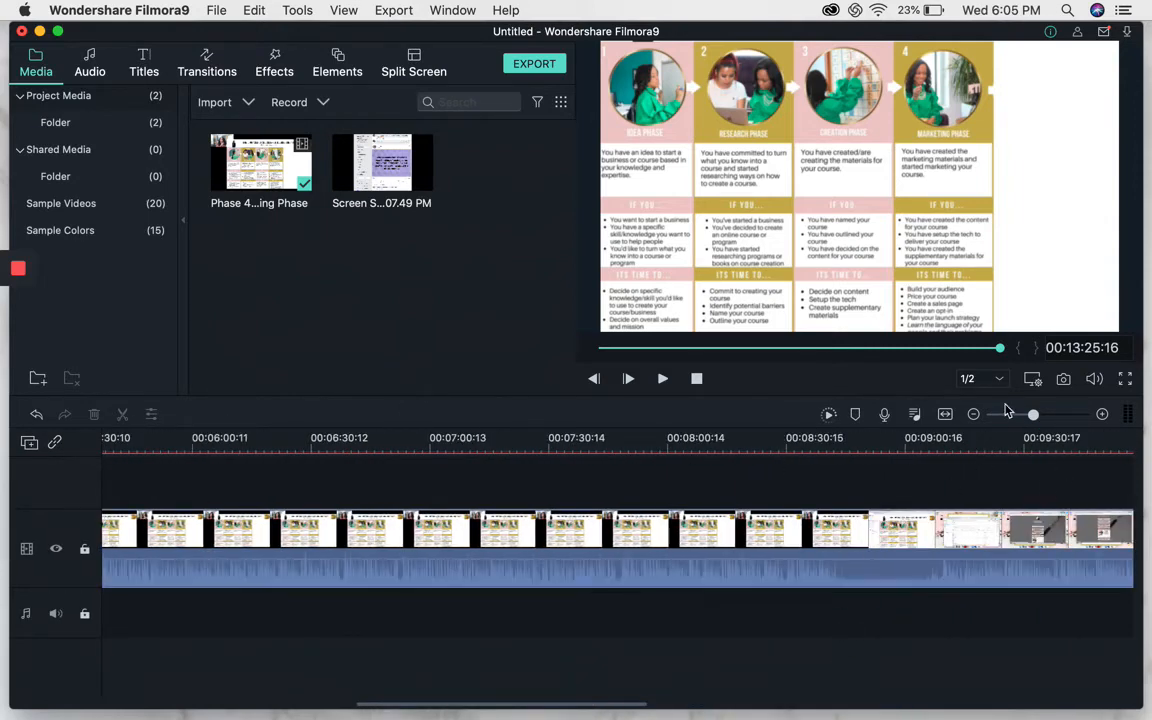
{"action": "left_click", "coordinate": [1012, 415]}
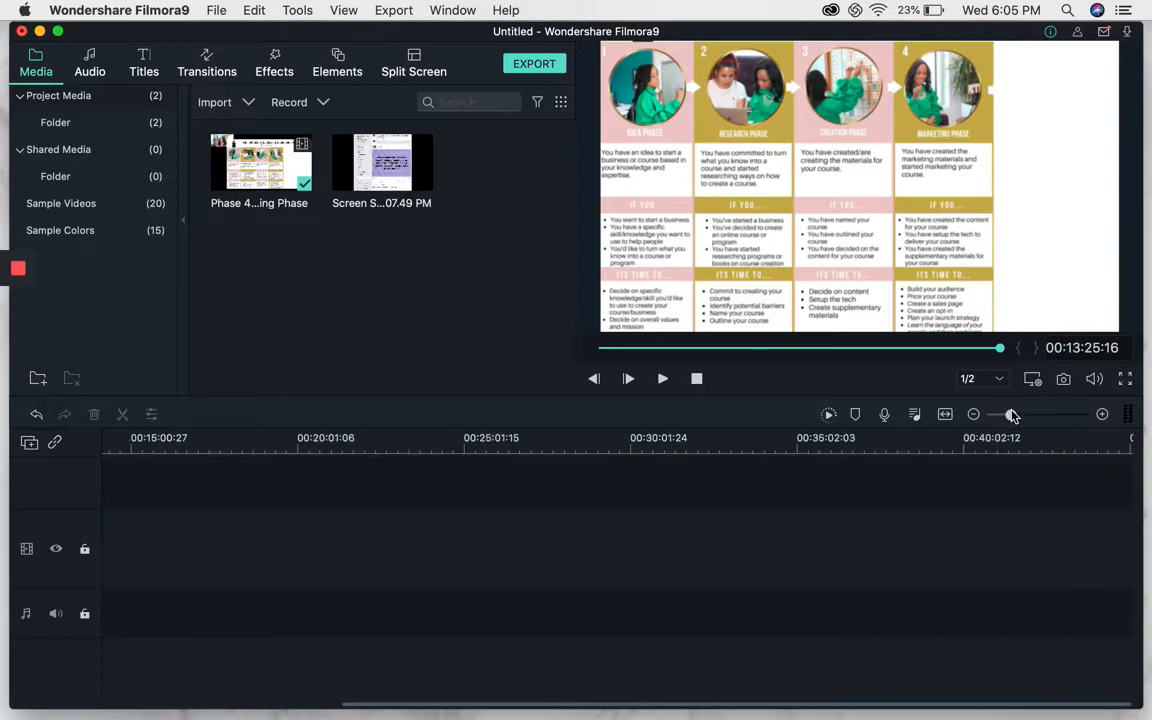
{"action": "left_click", "coordinate": [1102, 416]}
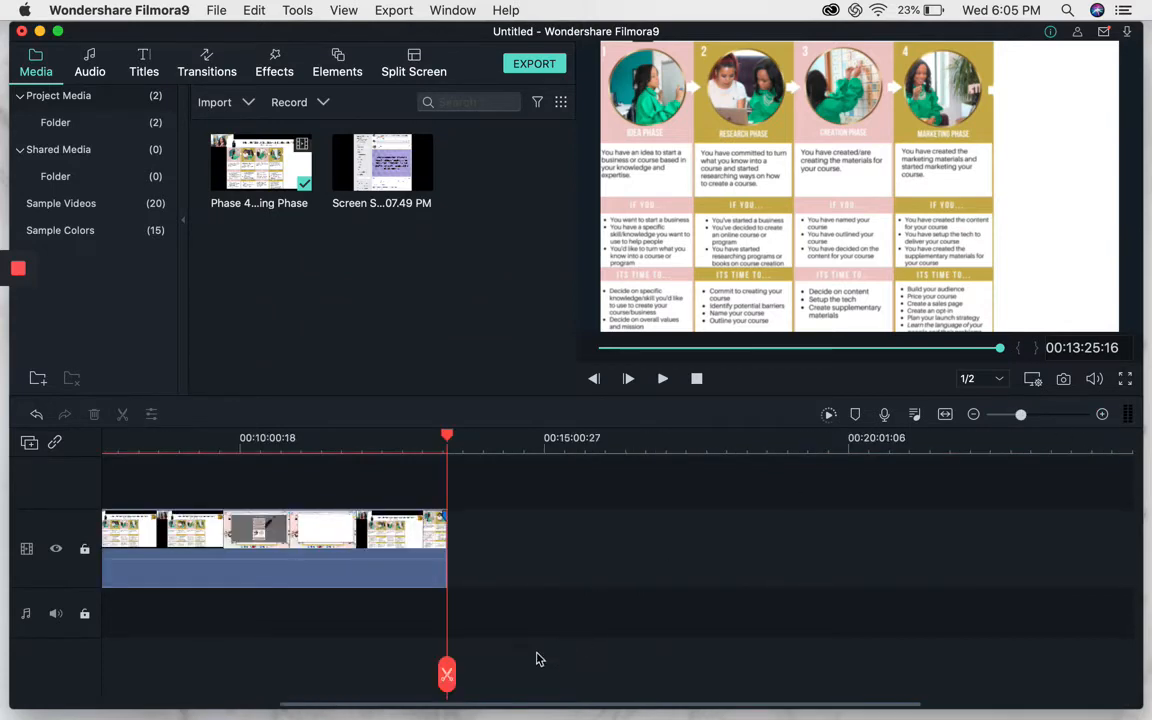
Split the video at 00:08:45:28 and 00:09:08:04 and delete the segment between the two cuts.
{"action": "left_click_drag", "start_coordinate": [497, 706], "coordinate": [408, 704]}
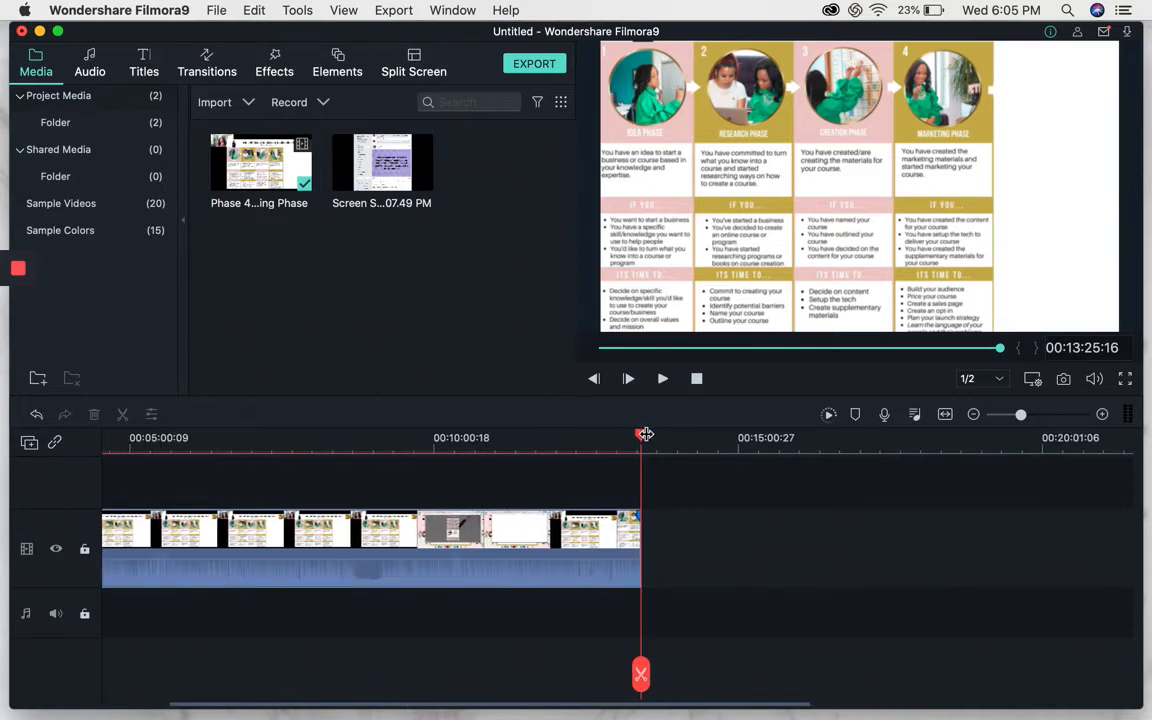
{"action": "left_click_drag", "start_coordinate": [642, 433], "coordinate": [360, 504]}
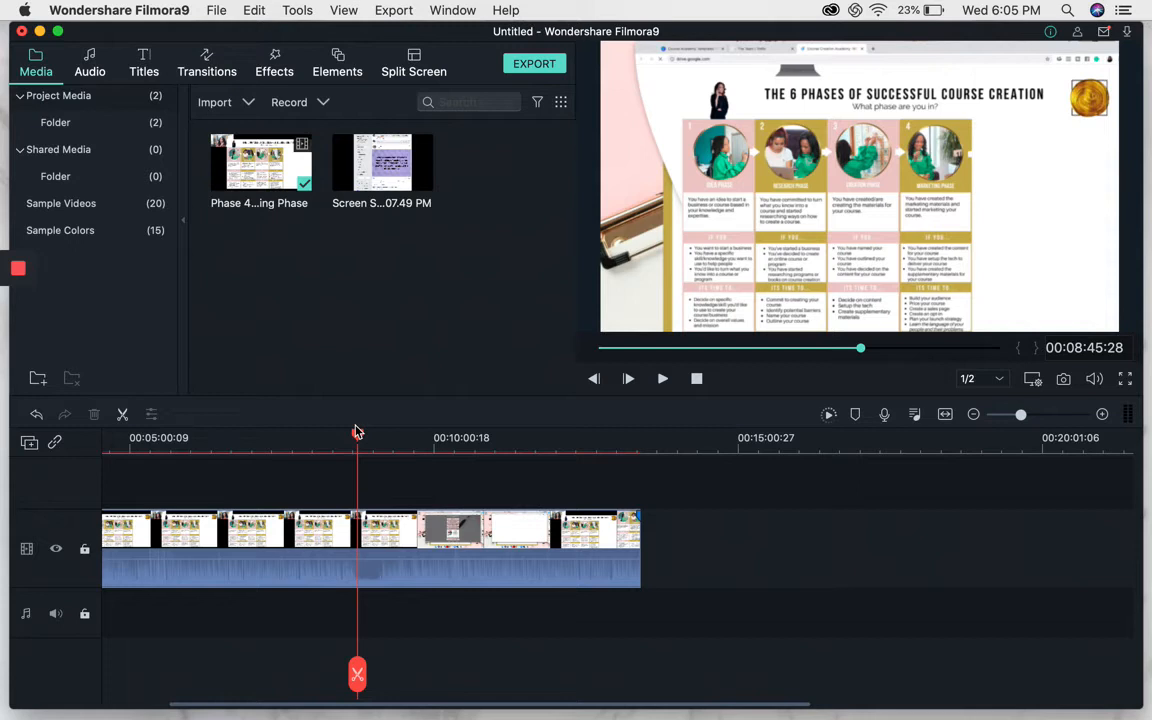
{"action": "key", "text": "super+b"}
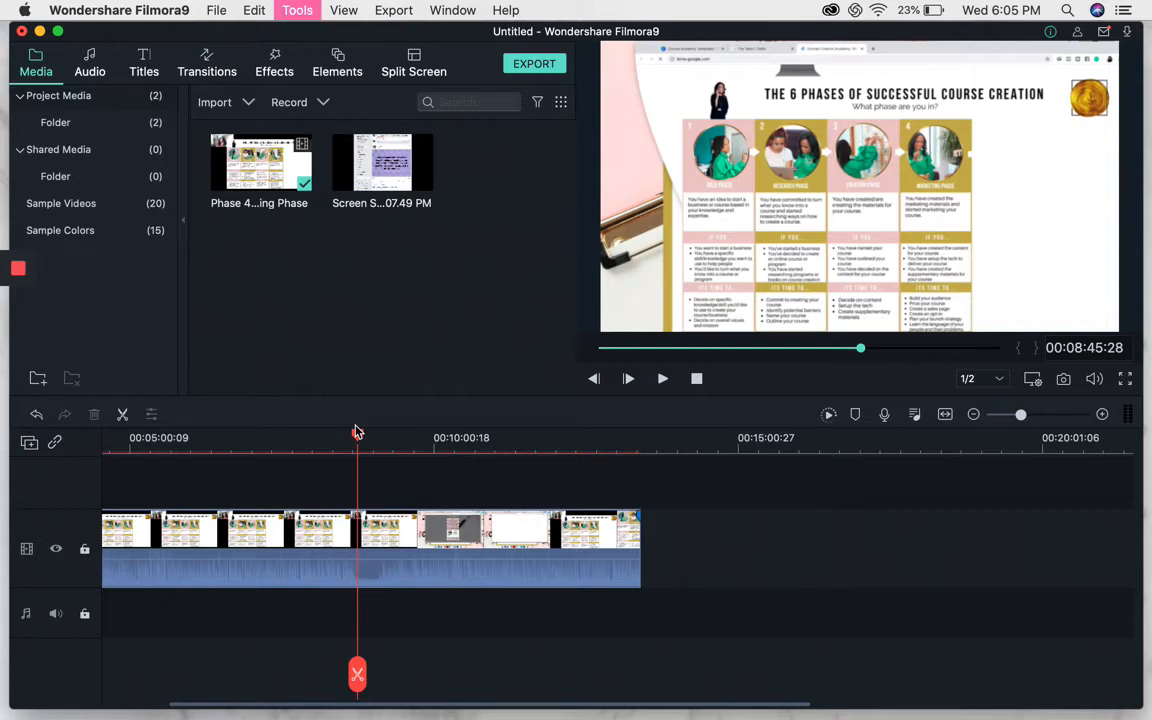
{"action": "left_click_drag", "start_coordinate": [360, 440], "coordinate": [383, 437]}
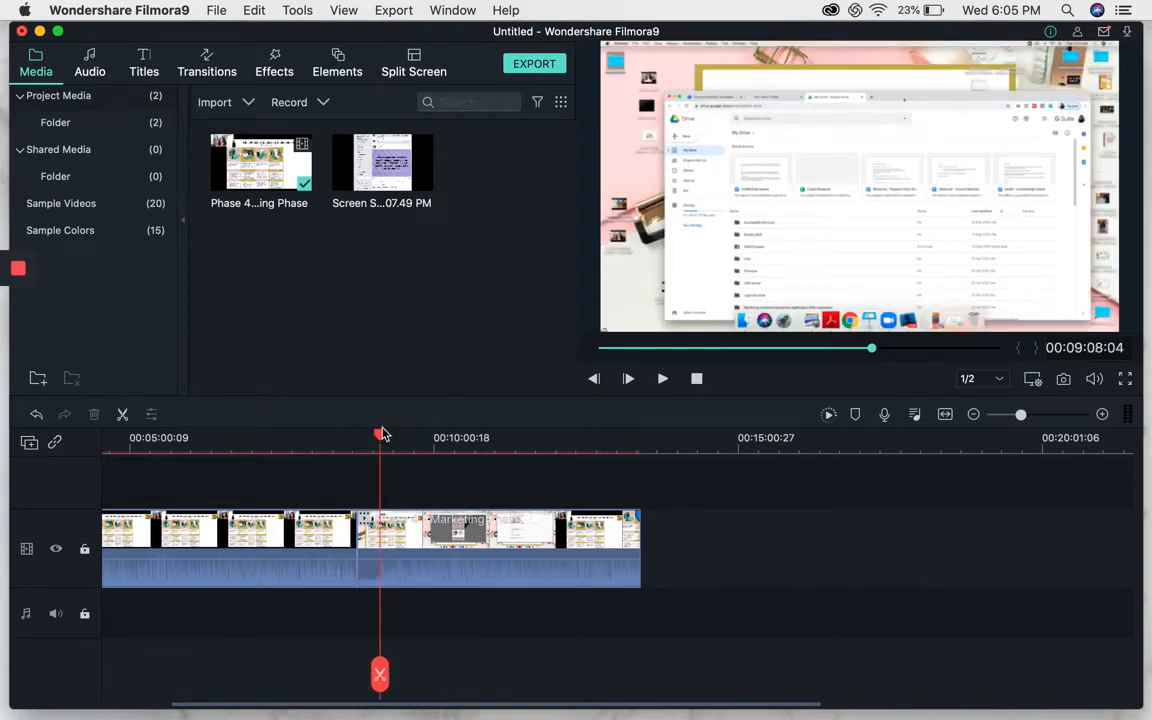
{"action": "key", "text": "super+b"}
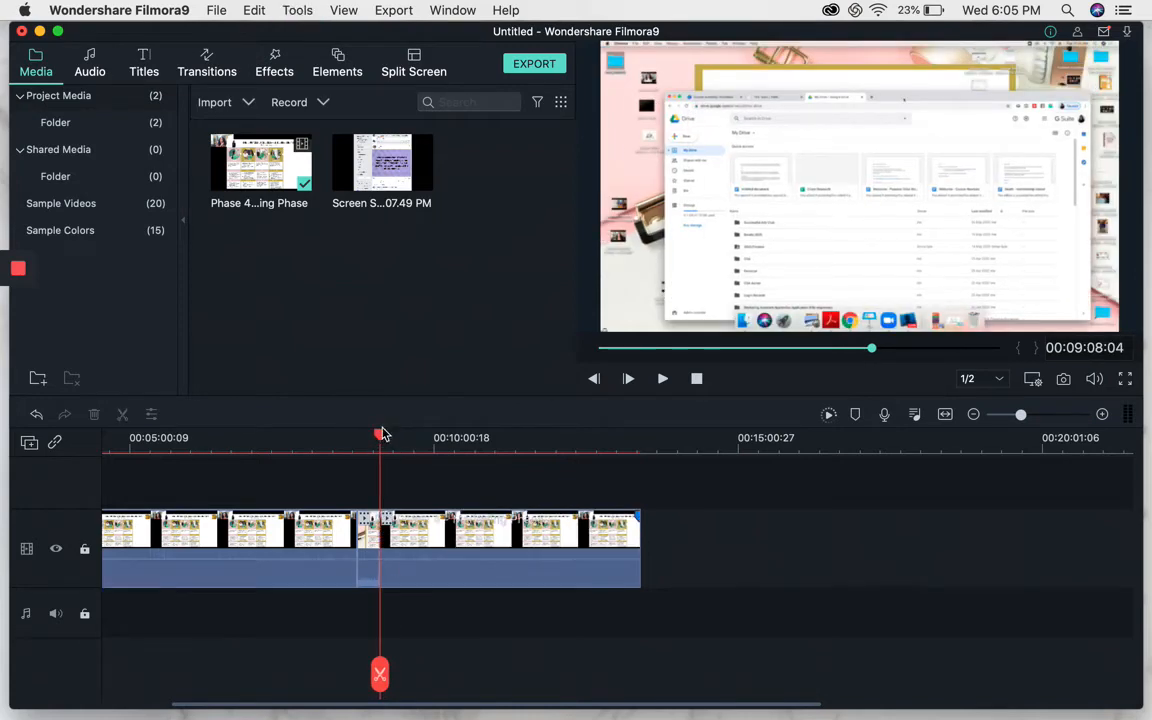
{"action": "left_click", "coordinate": [366, 543]}
{"action": "key", "text": "Delete"}
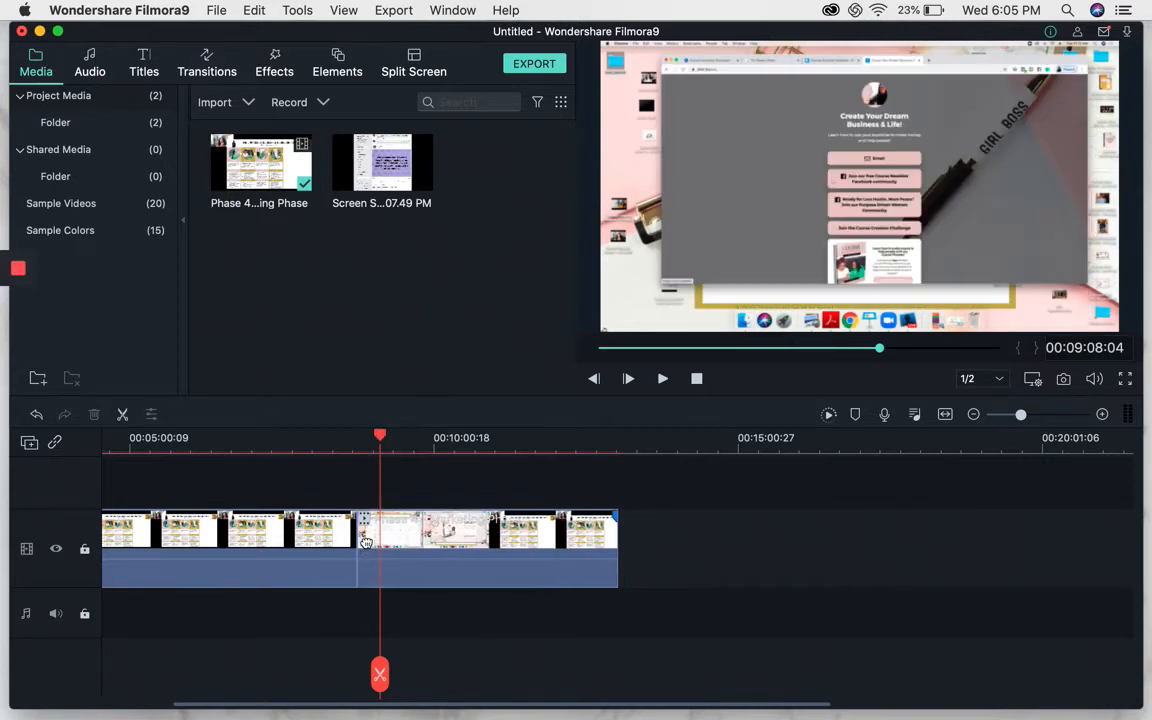
Move the later segment away from the cut to open a gap, then try to delete the gap.
{"action": "left_click_drag", "start_coordinate": [380, 437], "coordinate": [356, 440]}
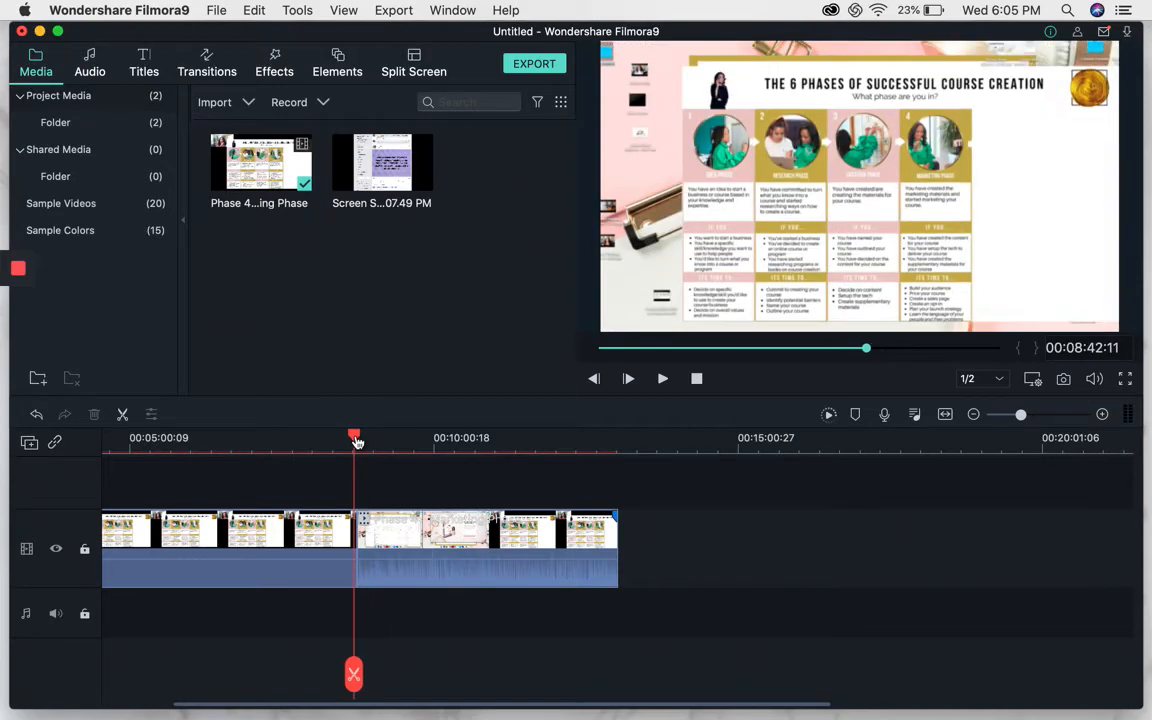
{"action": "left_click_drag", "start_coordinate": [457, 543], "coordinate": [604, 543]}
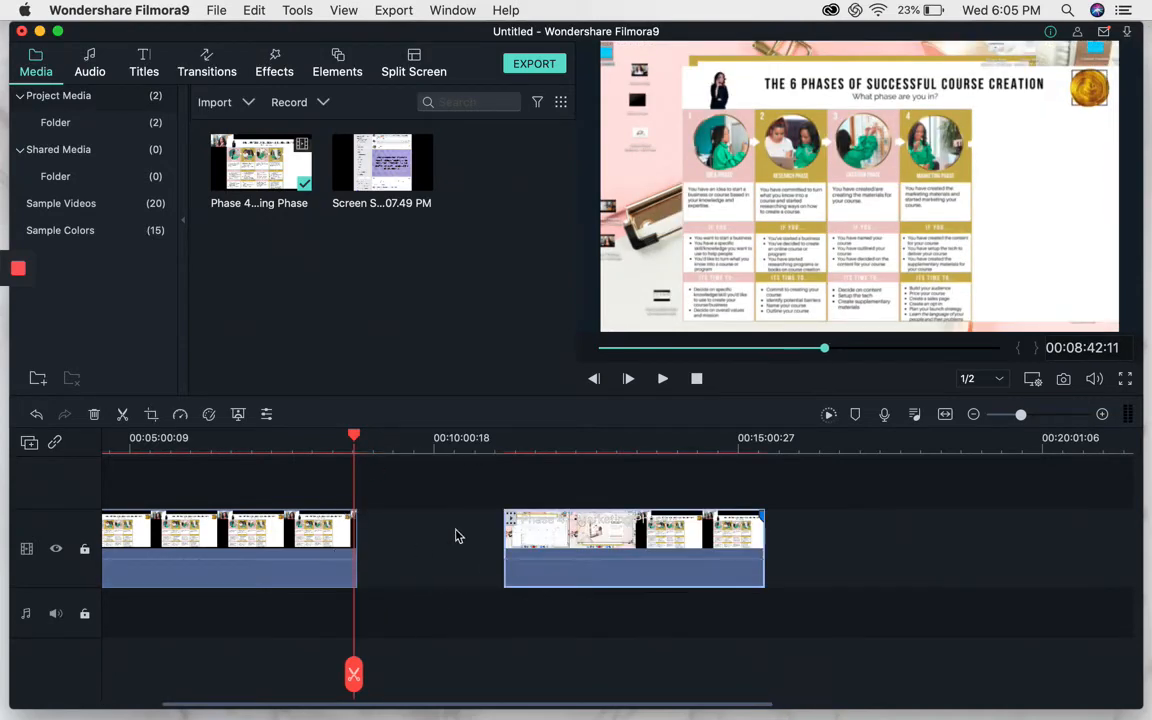
{"action": "left_click_drag", "start_coordinate": [369, 160], "coordinate": [374, 540]}
{"action": "left_click", "coordinate": [375, 528]}
{"action": "key", "text": "Delete"}
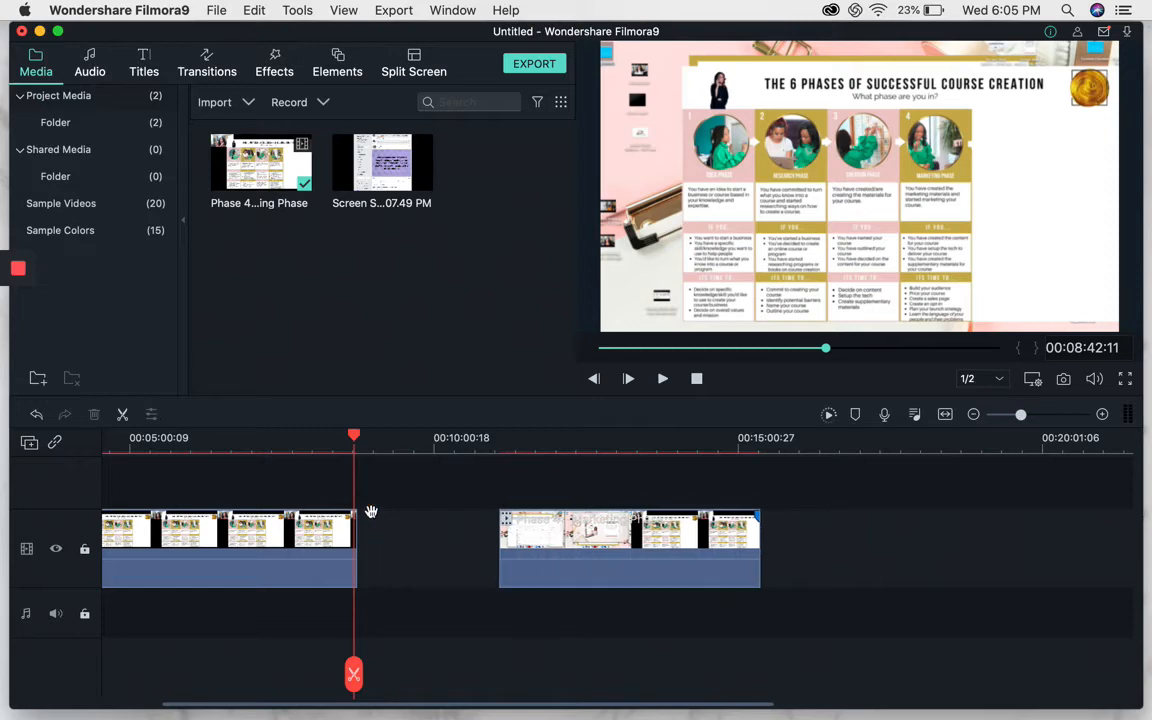
Try to apply the Blind 1 transition at the cut and move the later segment back against the first.
{"action": "left_click", "coordinate": [208, 72]}
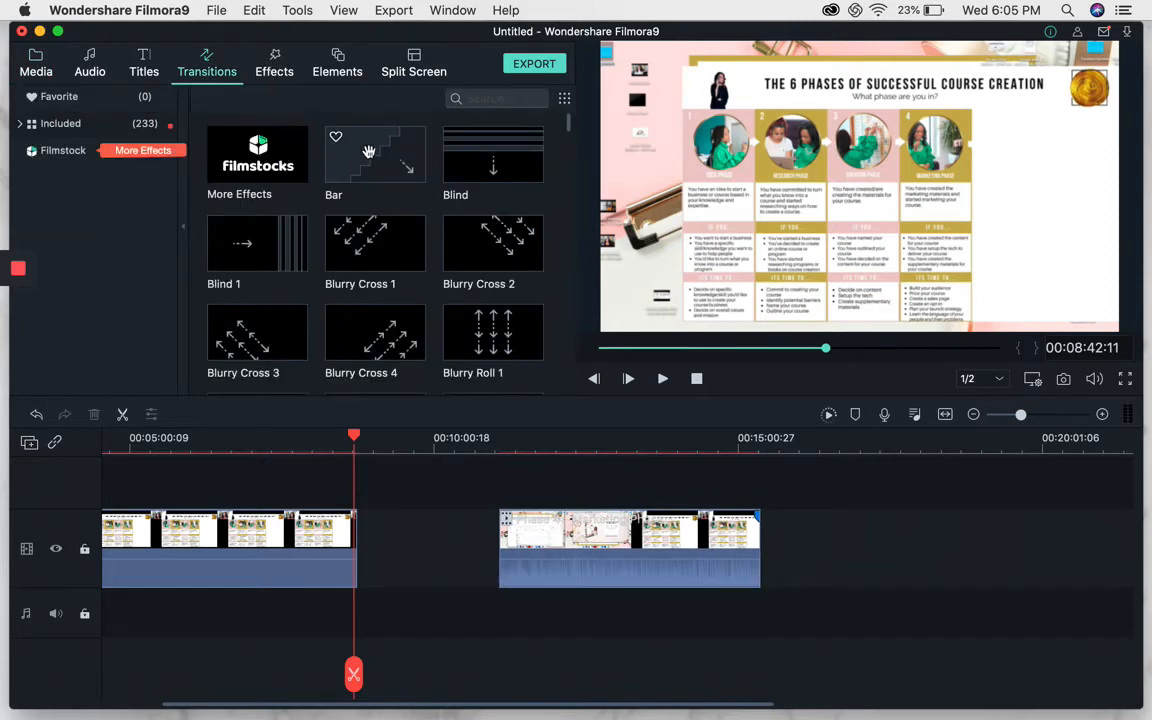
{"action": "left_click_drag", "start_coordinate": [286, 235], "coordinate": [358, 548]}
{"action": "left_click_drag", "start_coordinate": [533, 548], "coordinate": [416, 548]}
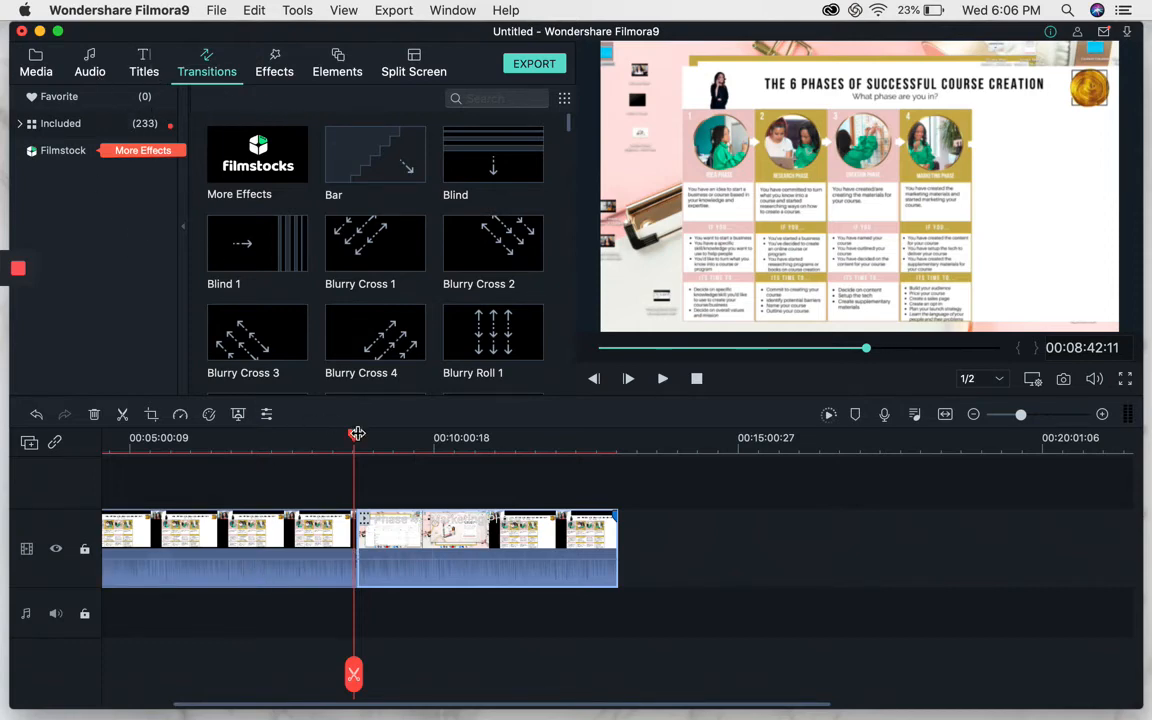
Add the Credit 6 title on a new track above the video at about 00:04:15.
{"action": "left_click_drag", "start_coordinate": [353, 437], "coordinate": [99, 448]}
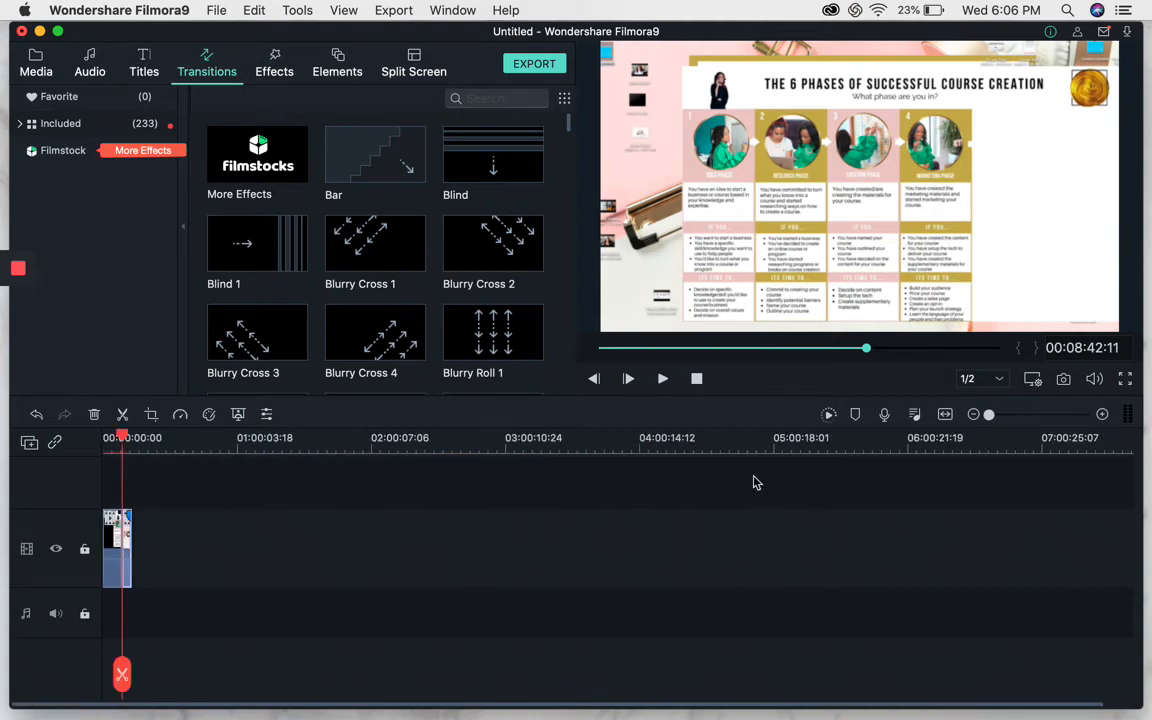
{"action": "left_click", "coordinate": [1103, 414]}
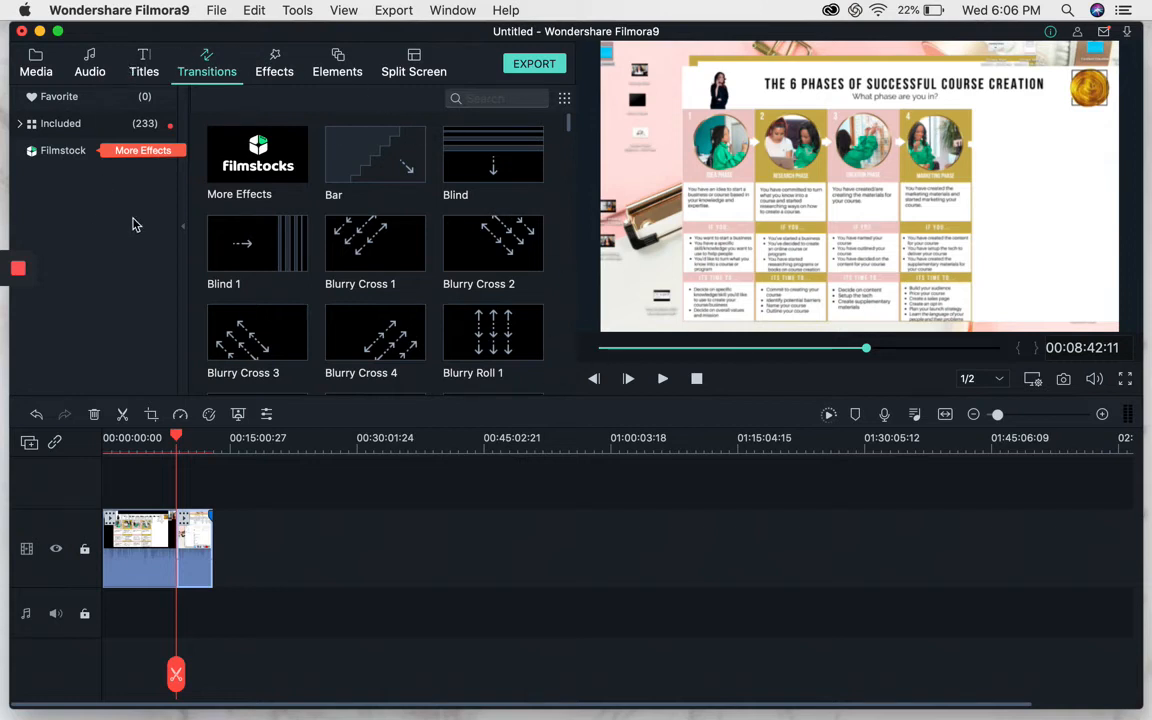
{"action": "left_click_drag", "start_coordinate": [176, 438], "coordinate": [140, 441]}
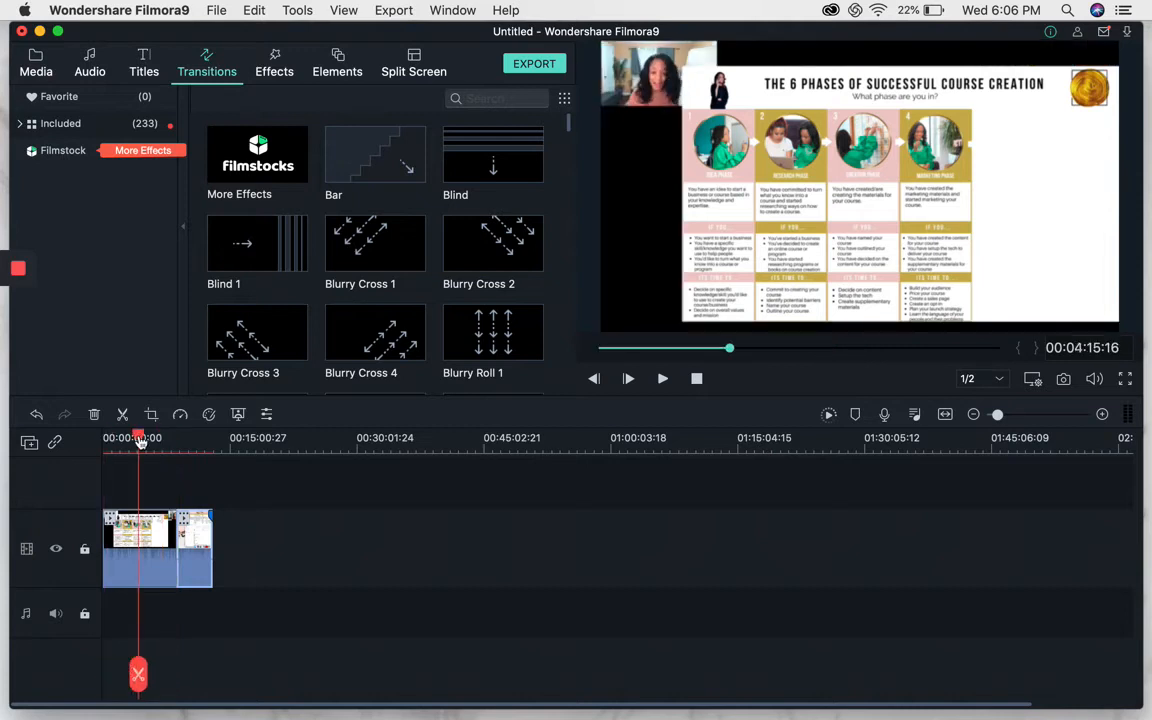
{"action": "left_click", "coordinate": [144, 66]}
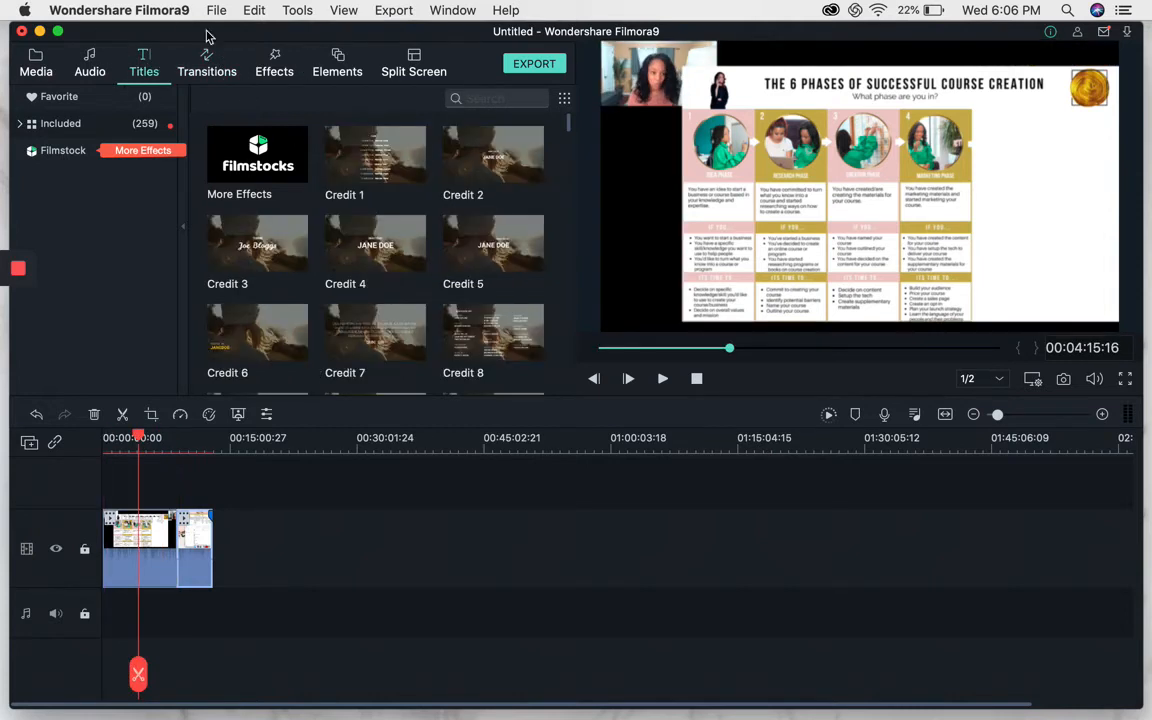
{"action": "scroll", "coordinate": [283, 232], "scroll_direction": "down", "scroll_amount": 1}
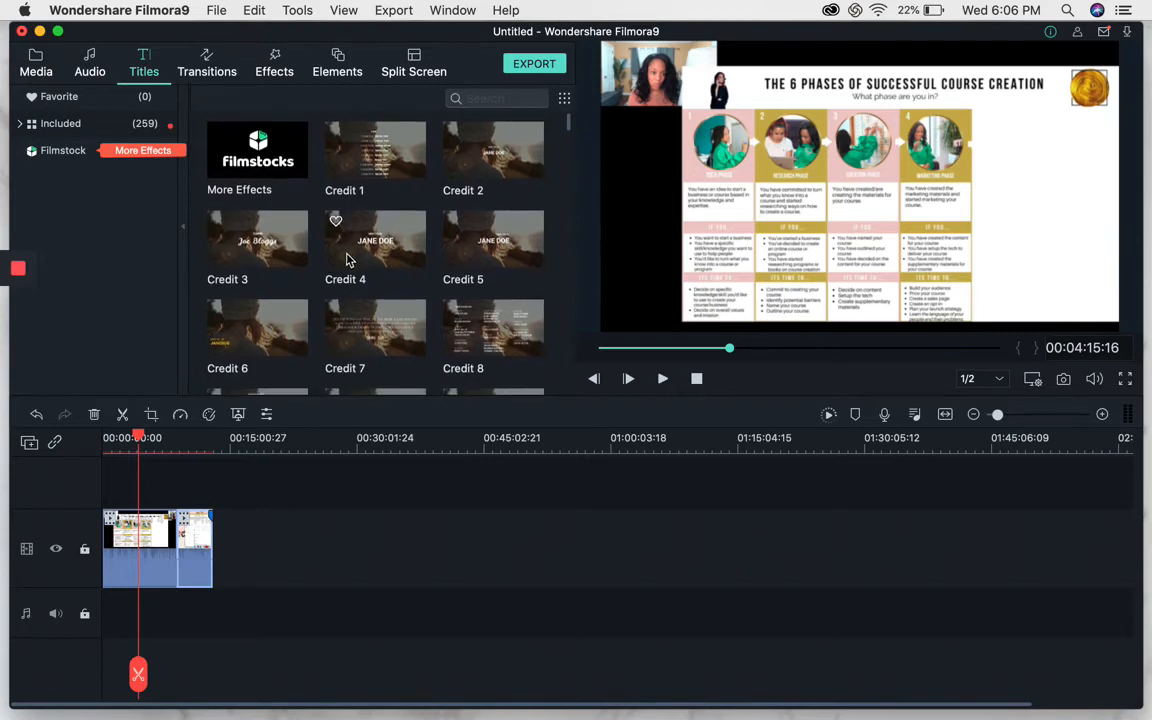
{"action": "scroll", "coordinate": [330, 255], "scroll_direction": "down", "scroll_amount": 2}
{"action": "scroll", "coordinate": [326, 263], "scroll_direction": "down", "scroll_amount": 4}
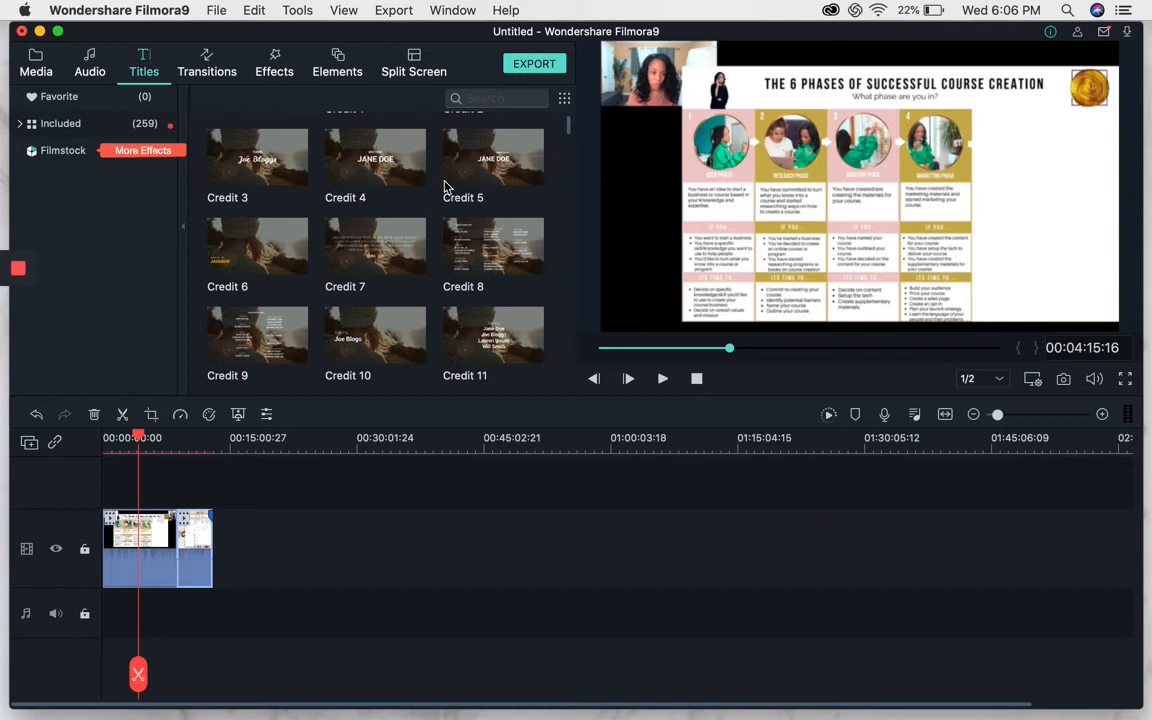
{"action": "scroll", "coordinate": [318, 205], "scroll_direction": "down", "scroll_amount": 1}
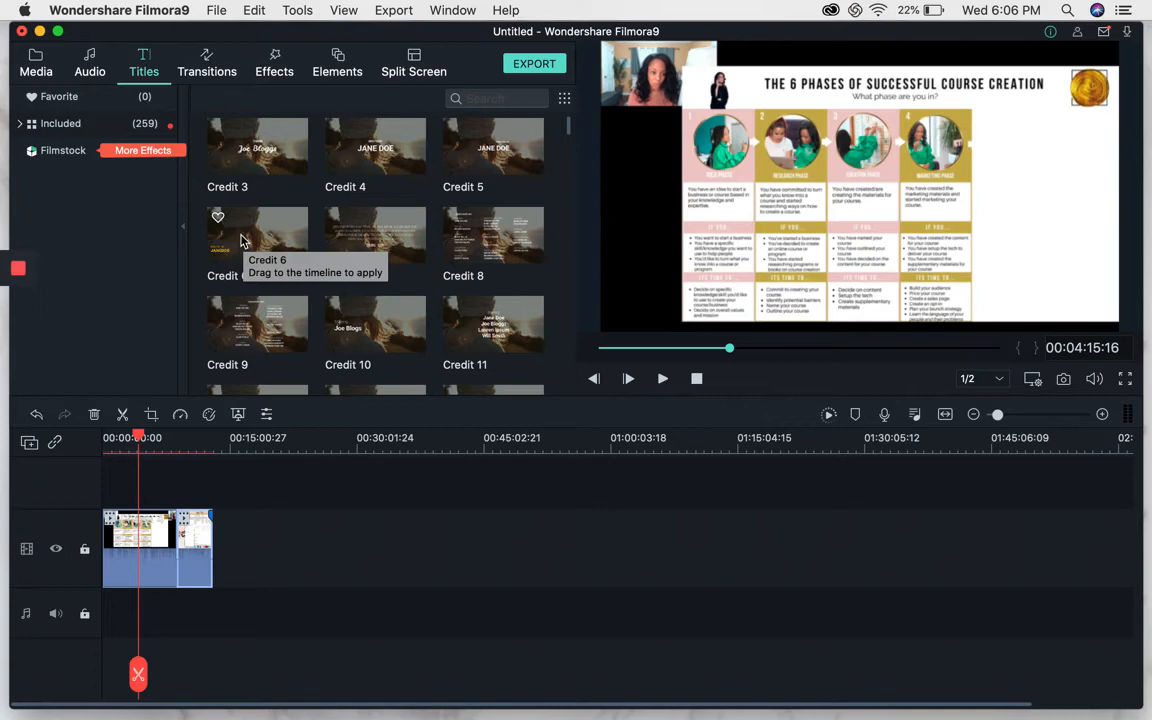
{"action": "left_click_drag", "start_coordinate": [245, 236], "coordinate": [141, 481]}
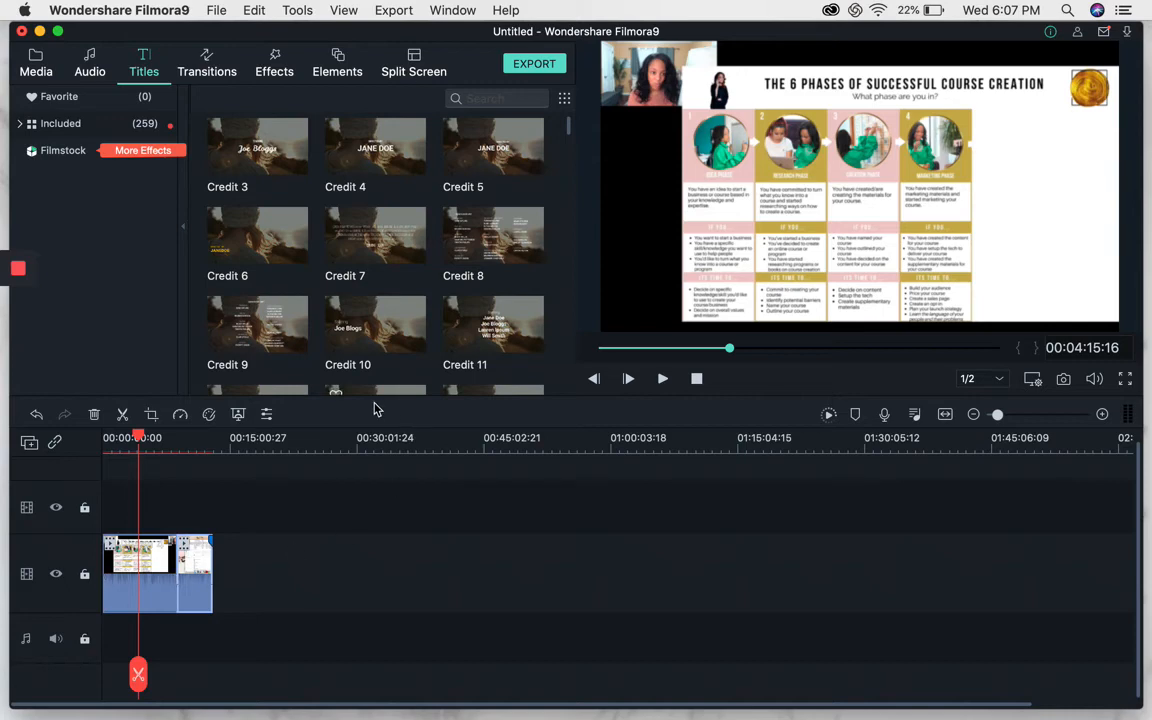
Open the Credit 6 title for editing and replace its text with the director's full name.
{"action": "left_click_drag", "start_coordinate": [143, 428], "coordinate": [136, 459]}
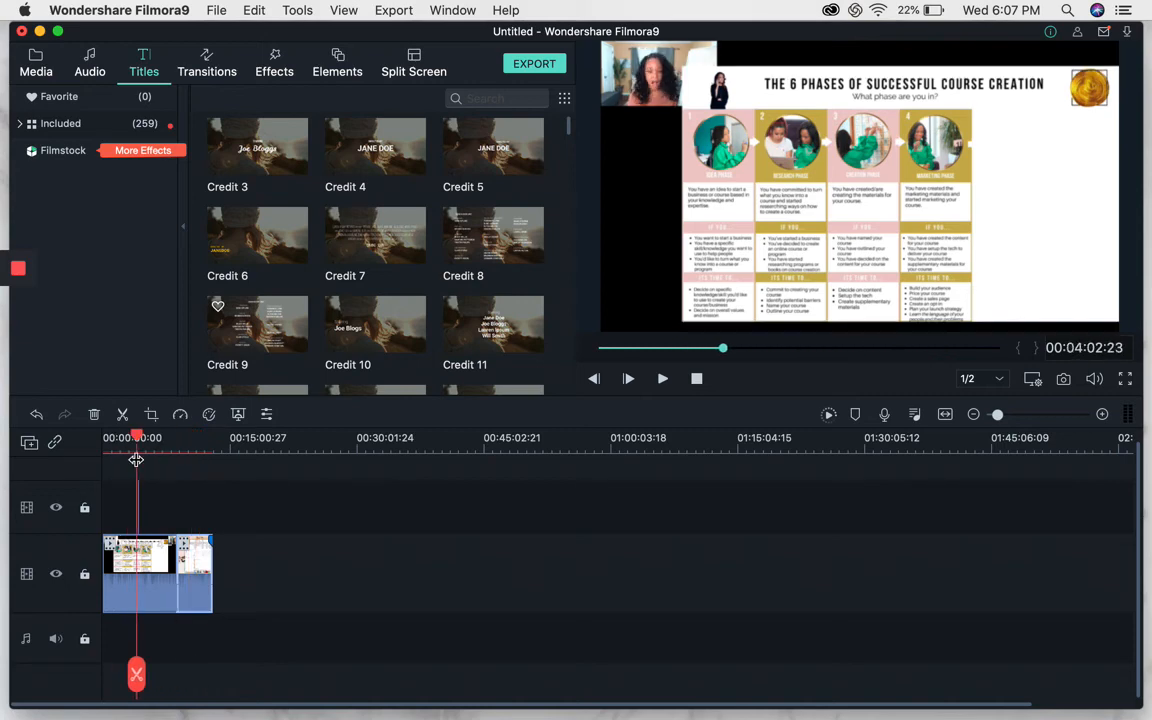
{"action": "left_click", "coordinate": [1102, 414]}
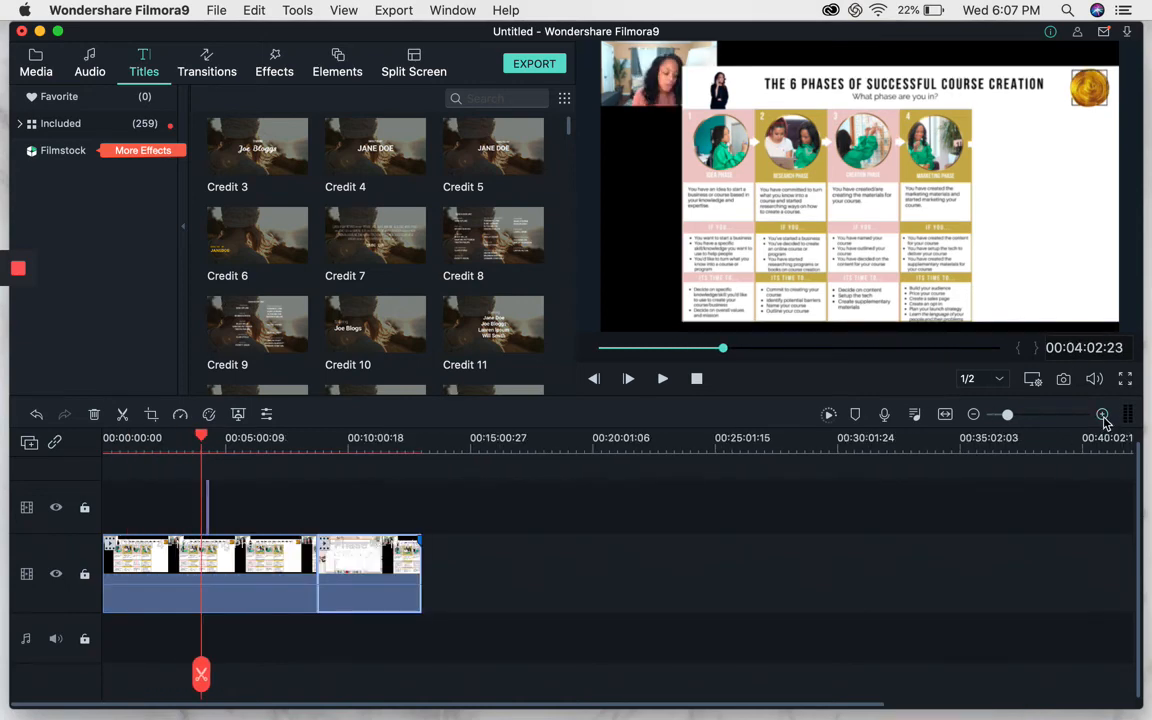
{"action": "left_click", "coordinate": [1102, 414]}
{"action": "left_click_drag", "start_coordinate": [313, 434], "coordinate": [325, 434]}
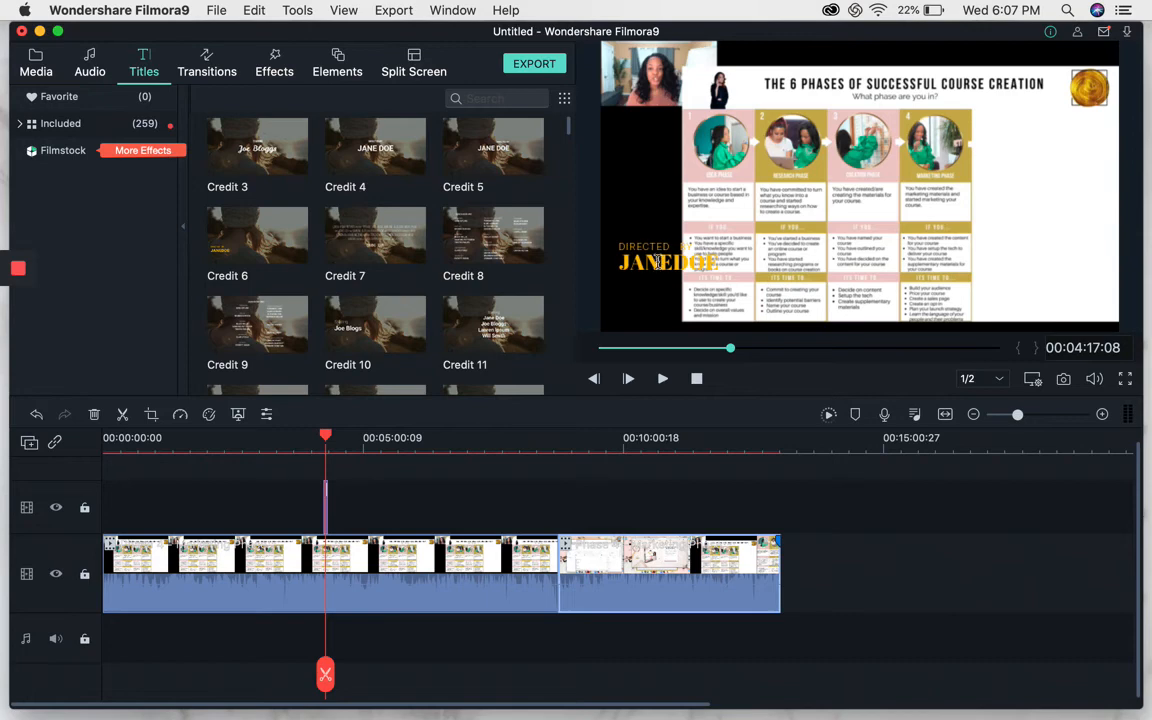
{"action": "double_click", "coordinate": [320, 508]}
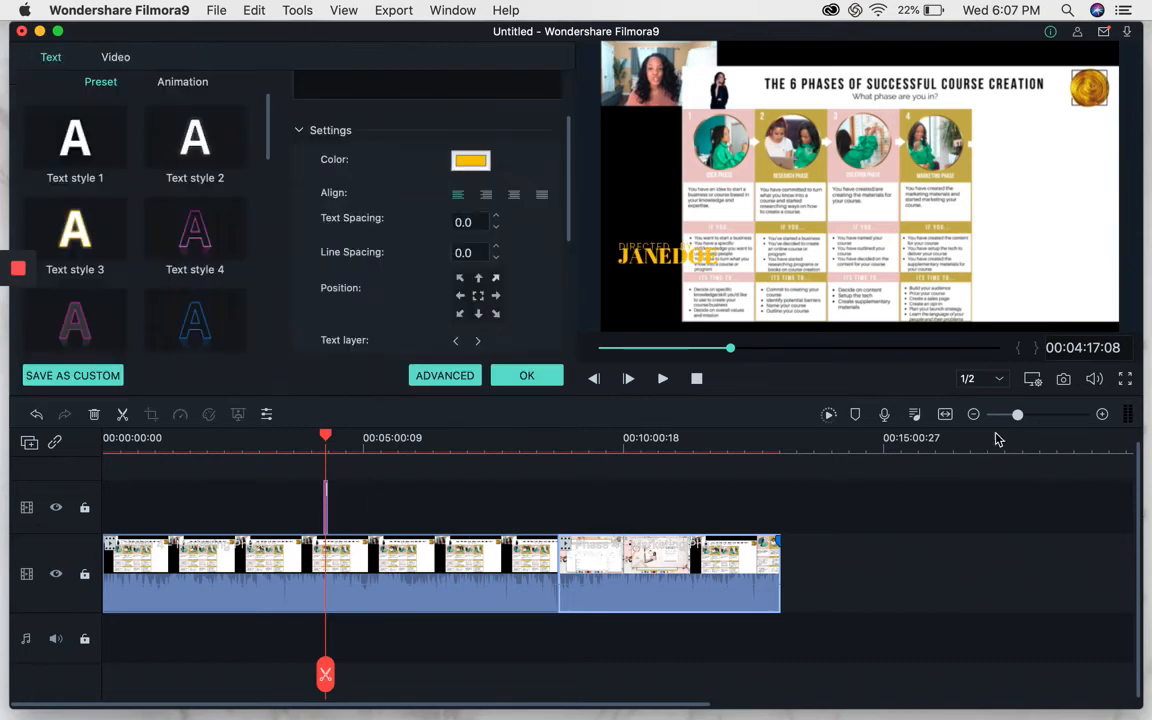
{"action": "left_click", "coordinate": [1102, 414]}
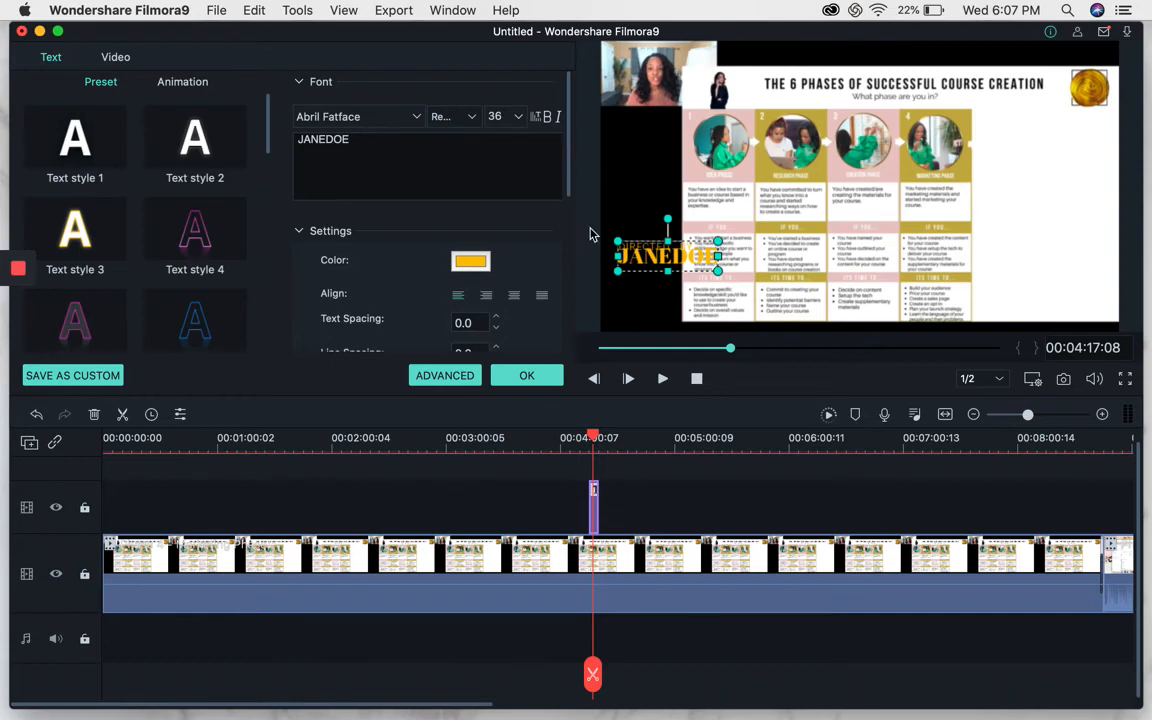
{"action": "double_click", "coordinate": [305, 139]}
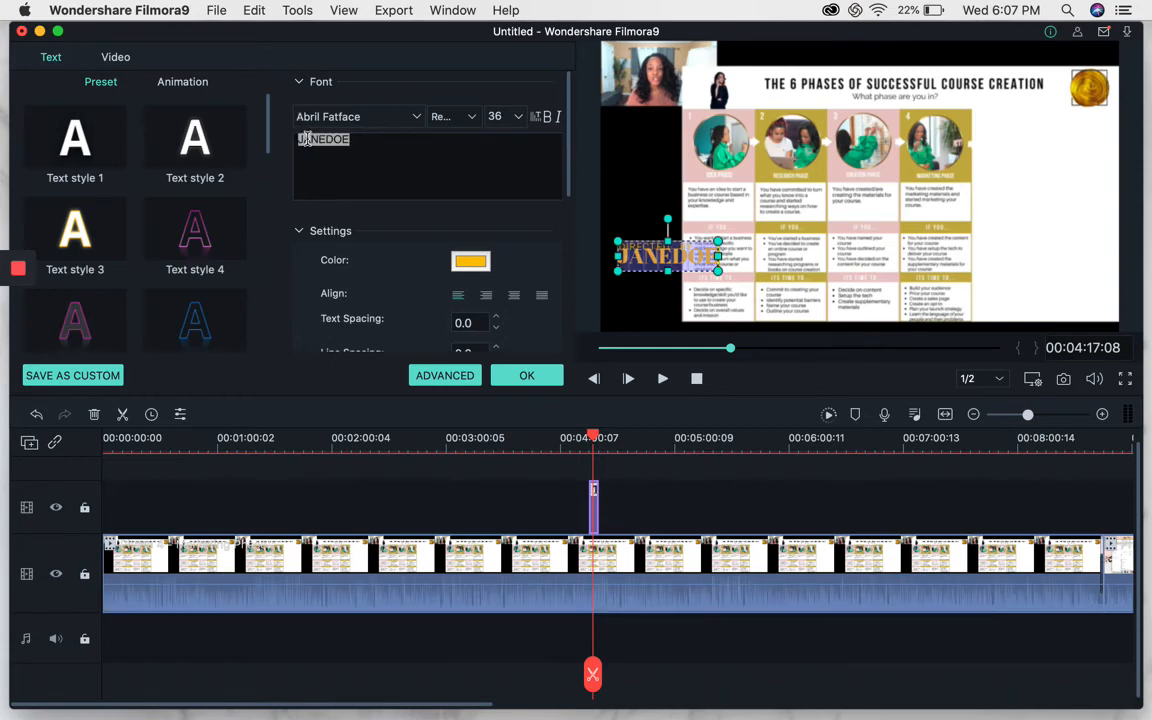
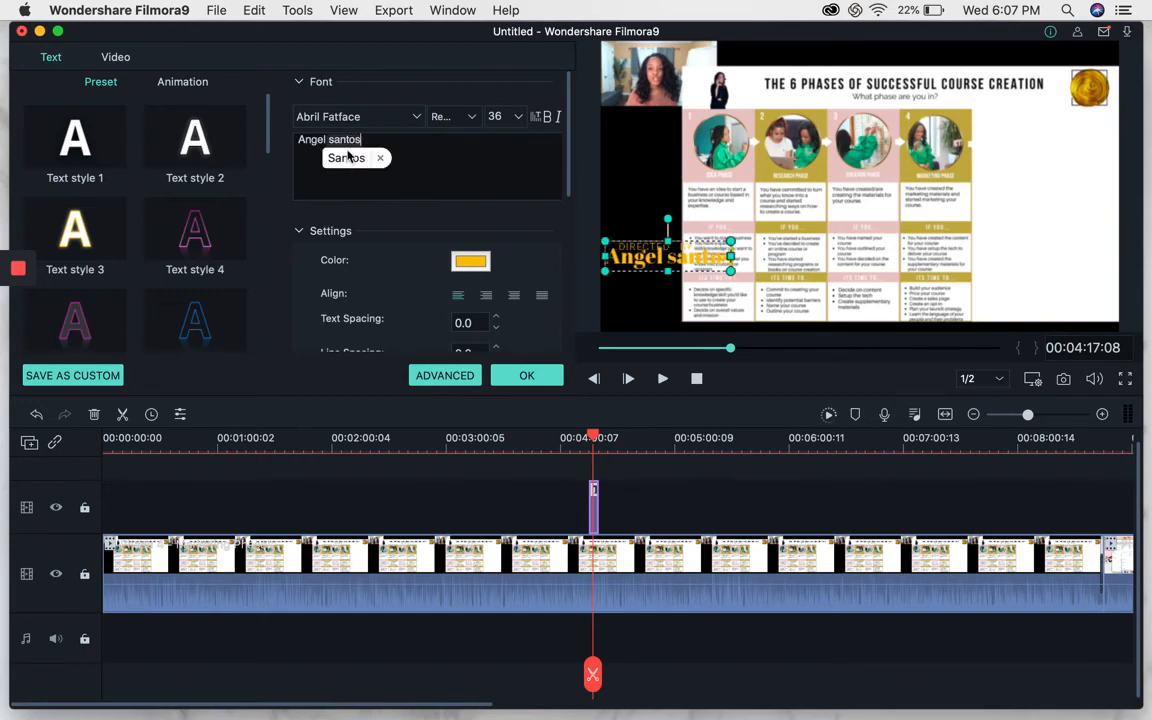
{"action": "left_click", "coordinate": [348, 157]}
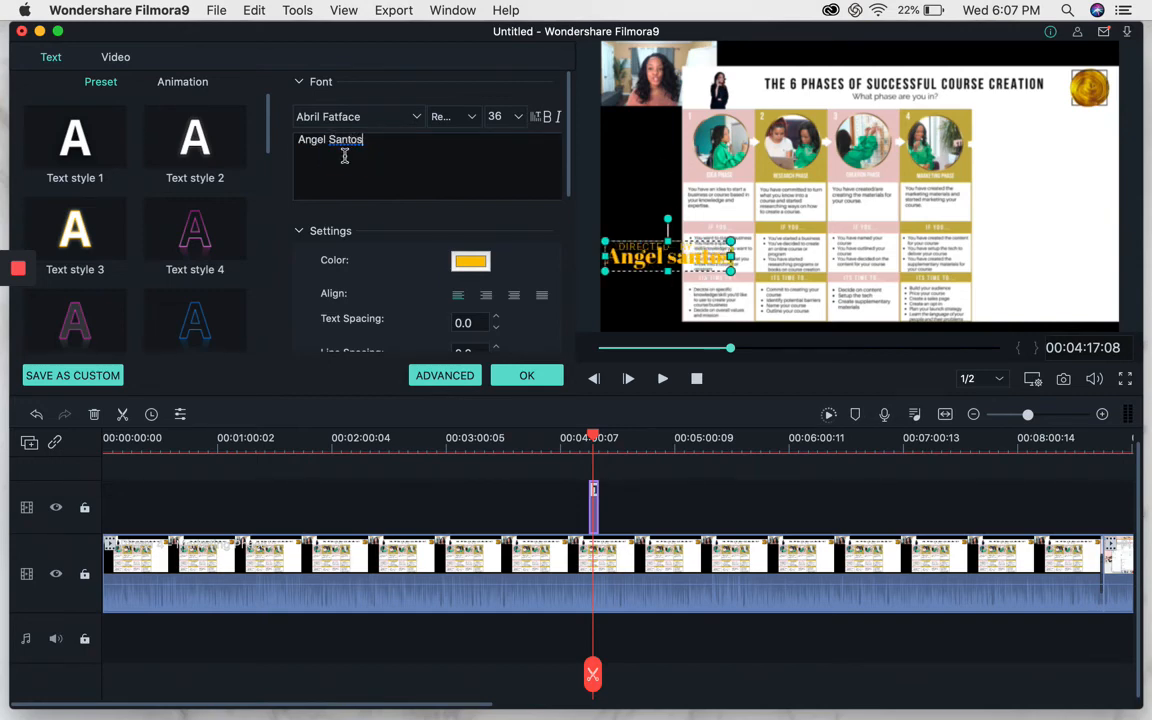
Change the title text colour to black and apply the title edits.
{"action": "left_click", "coordinate": [472, 262]}
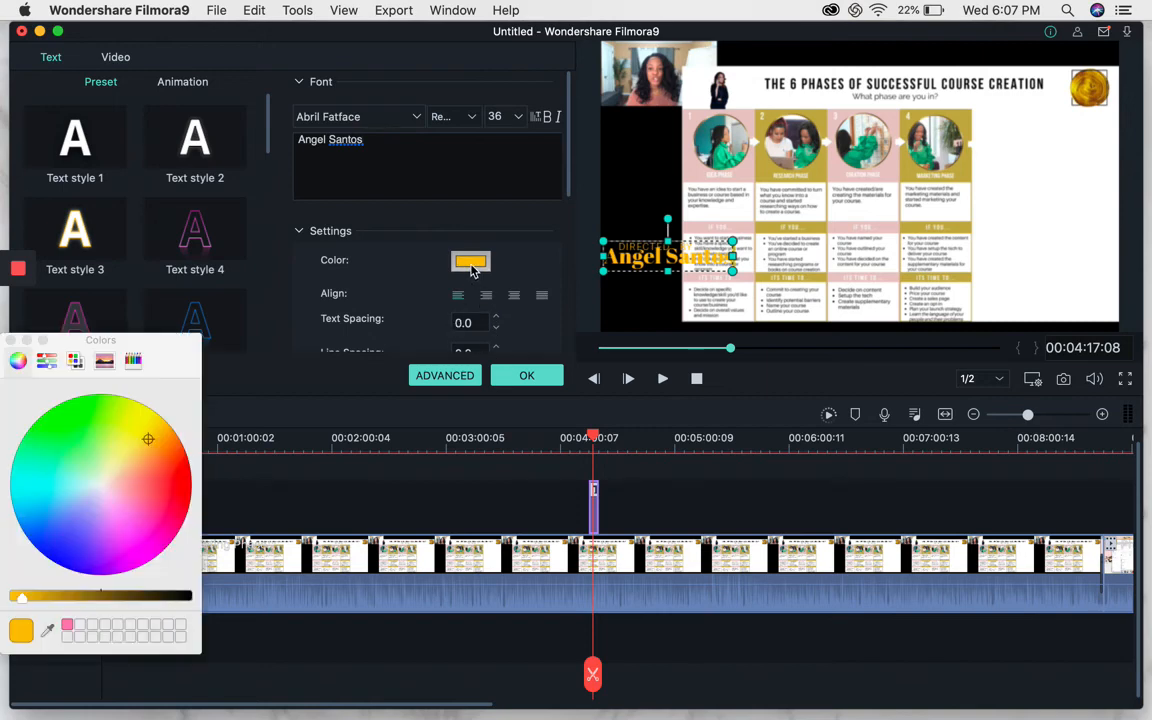
{"action": "left_click", "coordinate": [184, 604]}
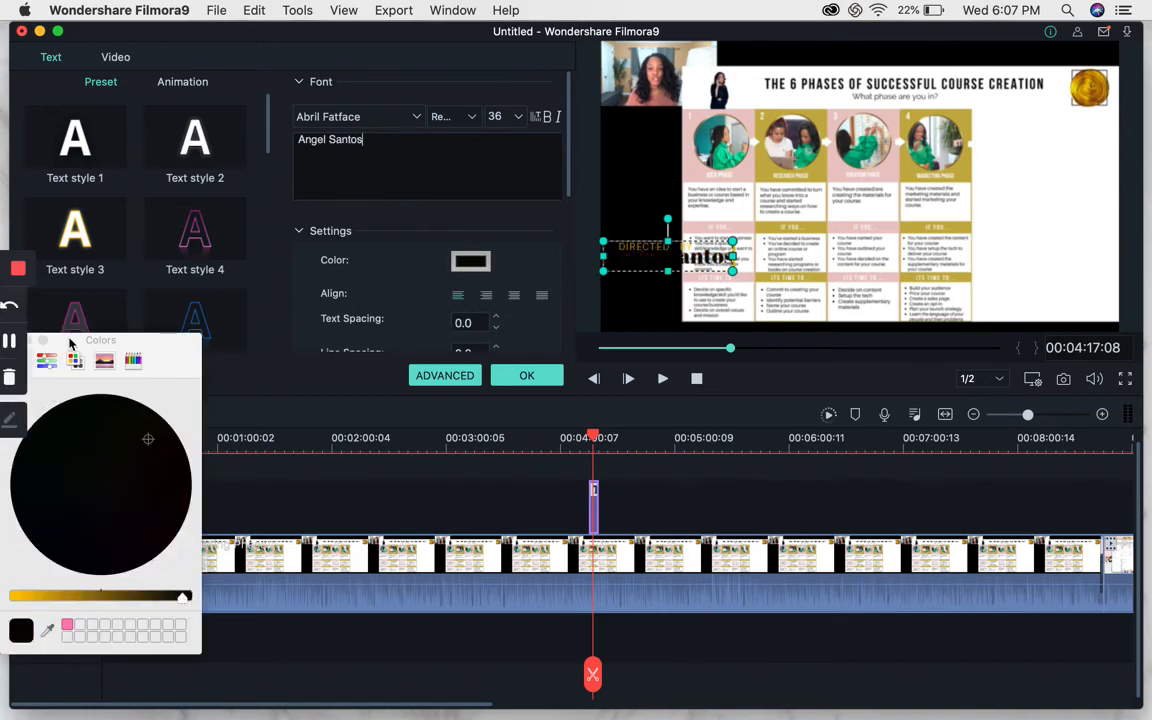
{"action": "left_click_drag", "start_coordinate": [89, 344], "coordinate": [197, 362]}
{"action": "left_click", "coordinate": [116, 352]}
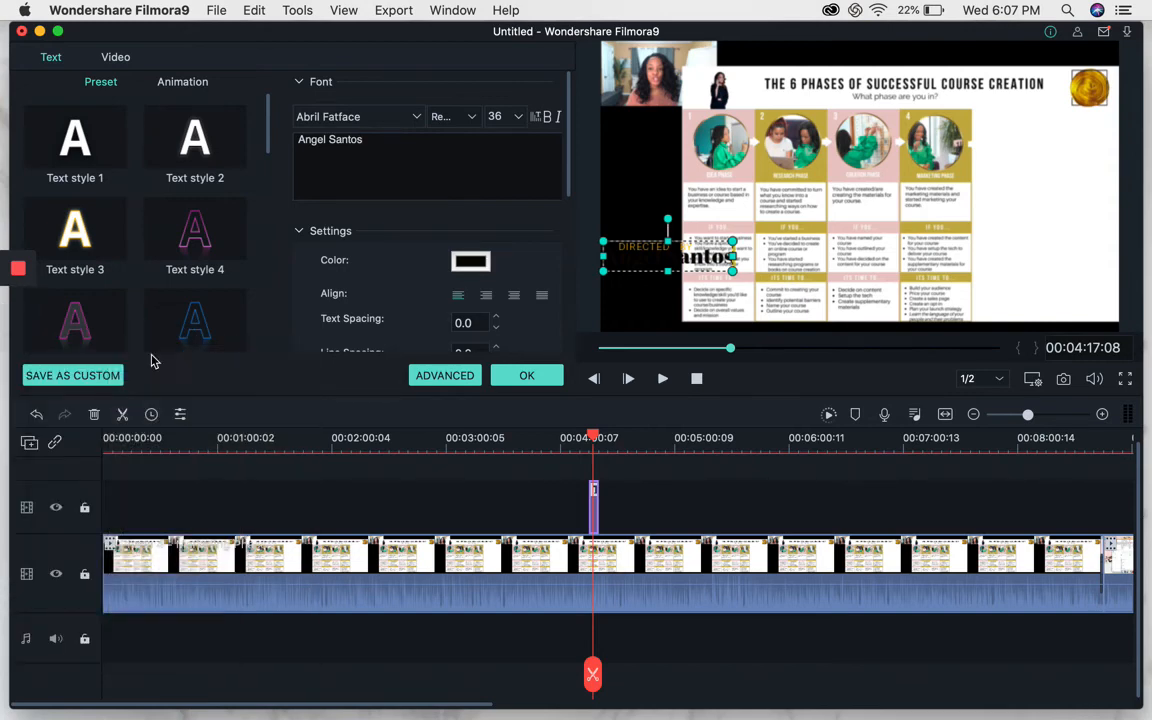
{"action": "left_click", "coordinate": [521, 377]}
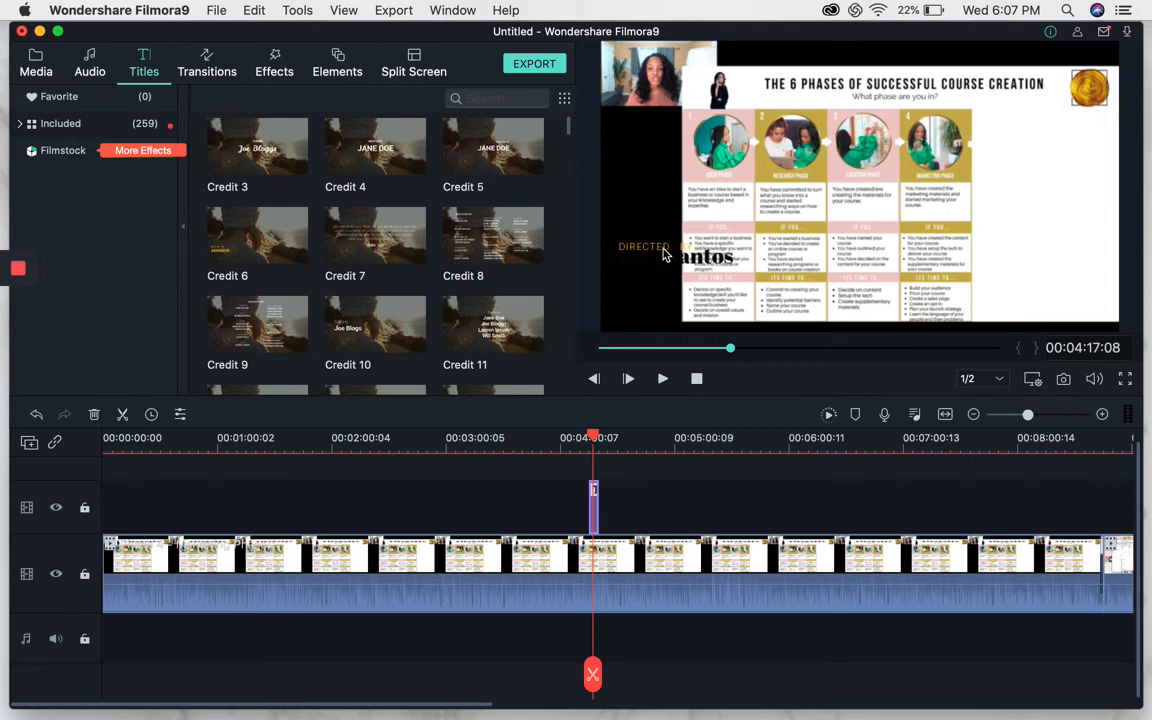
Browse the Titles library down to the lower-third presets.
{"action": "left_click", "coordinate": [133, 76]}
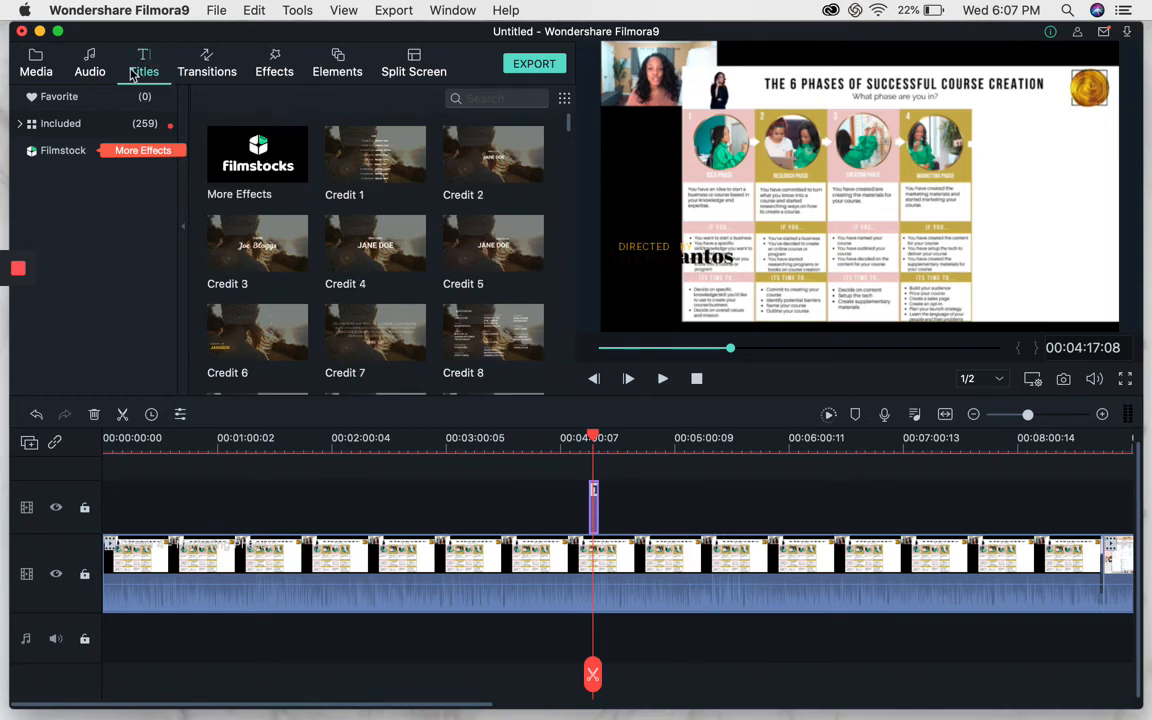
{"action": "scroll", "coordinate": [268, 203], "scroll_direction": "down", "scroll_amount": 10}
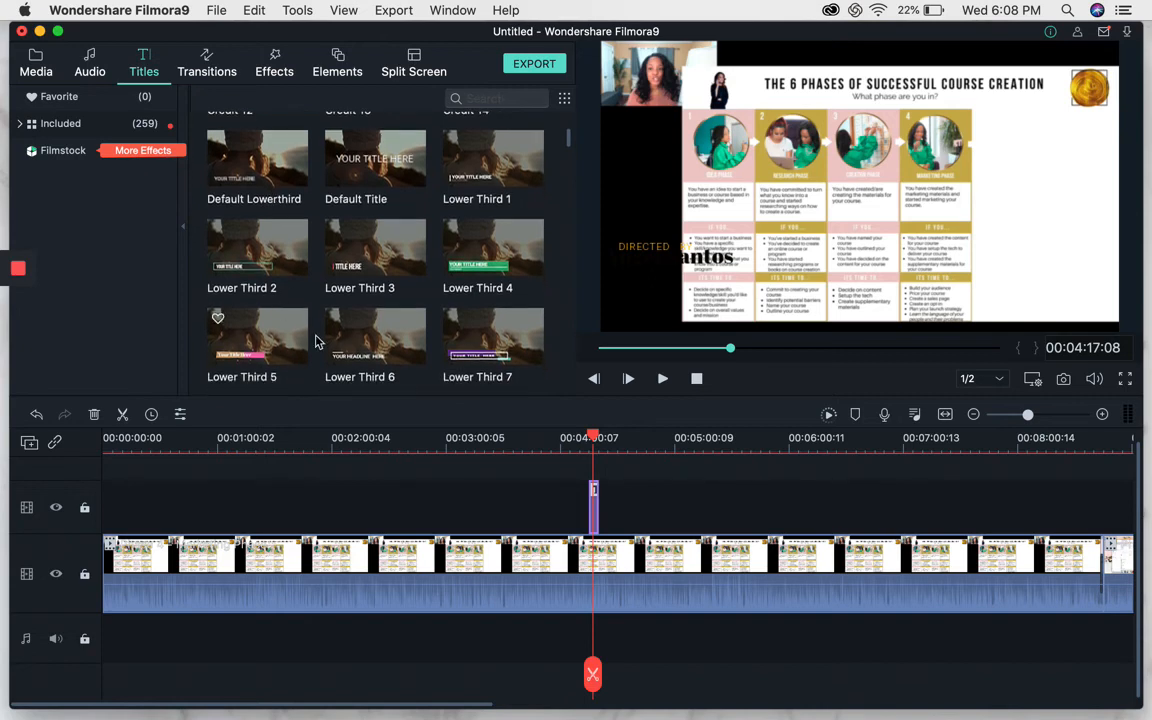
{"action": "scroll", "coordinate": [316, 293], "scroll_direction": "down", "scroll_amount": 2}
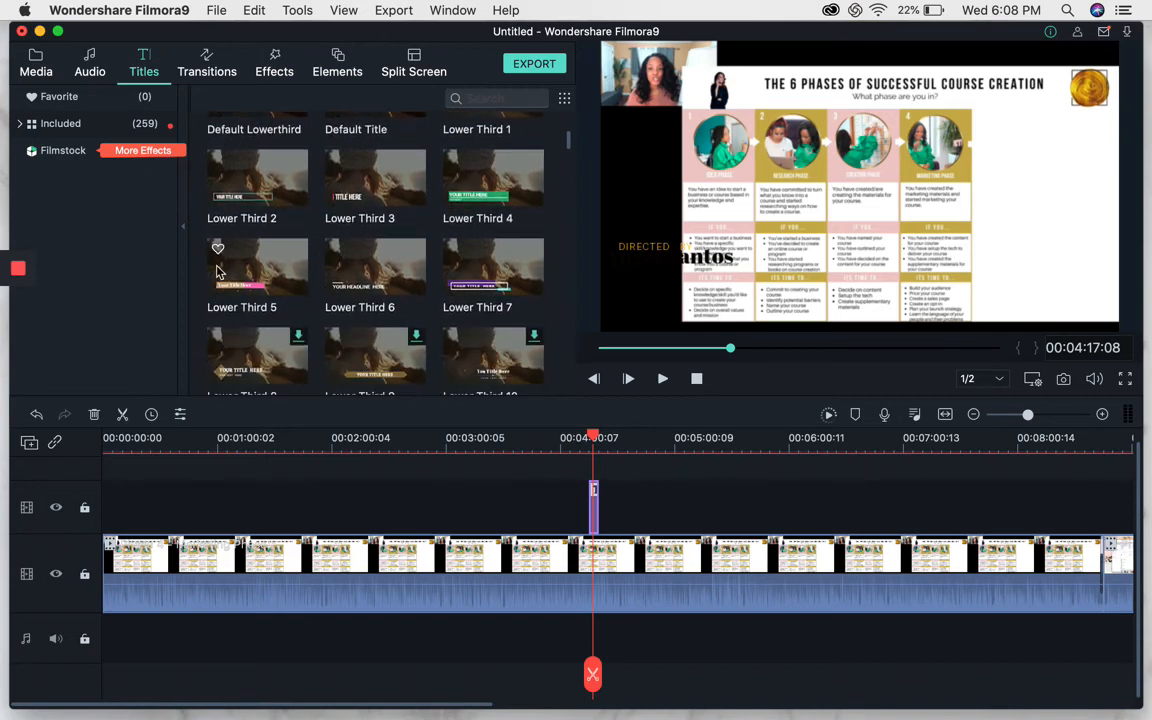
{"action": "scroll", "coordinate": [296, 258], "scroll_direction": "down", "scroll_amount": 1}
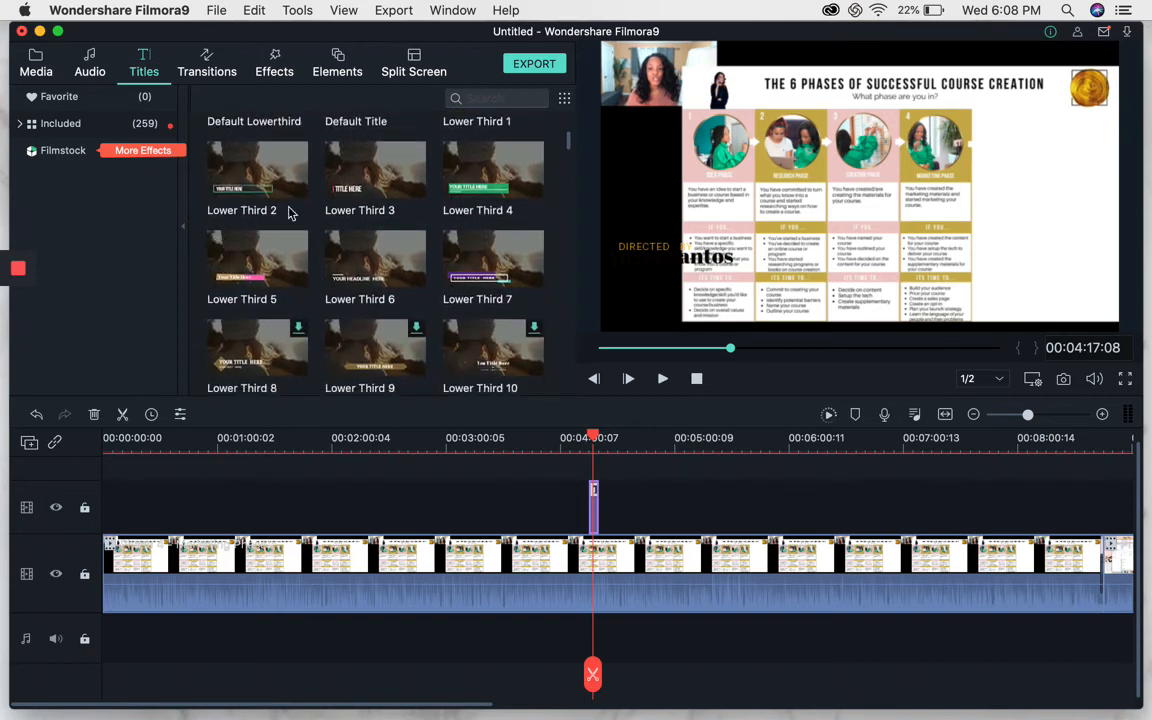
Add the Lower Third 12 title to the title track just after the Credit 6 title and preview it.
{"action": "scroll", "coordinate": [388, 290], "scroll_direction": "down", "scroll_amount": 1}
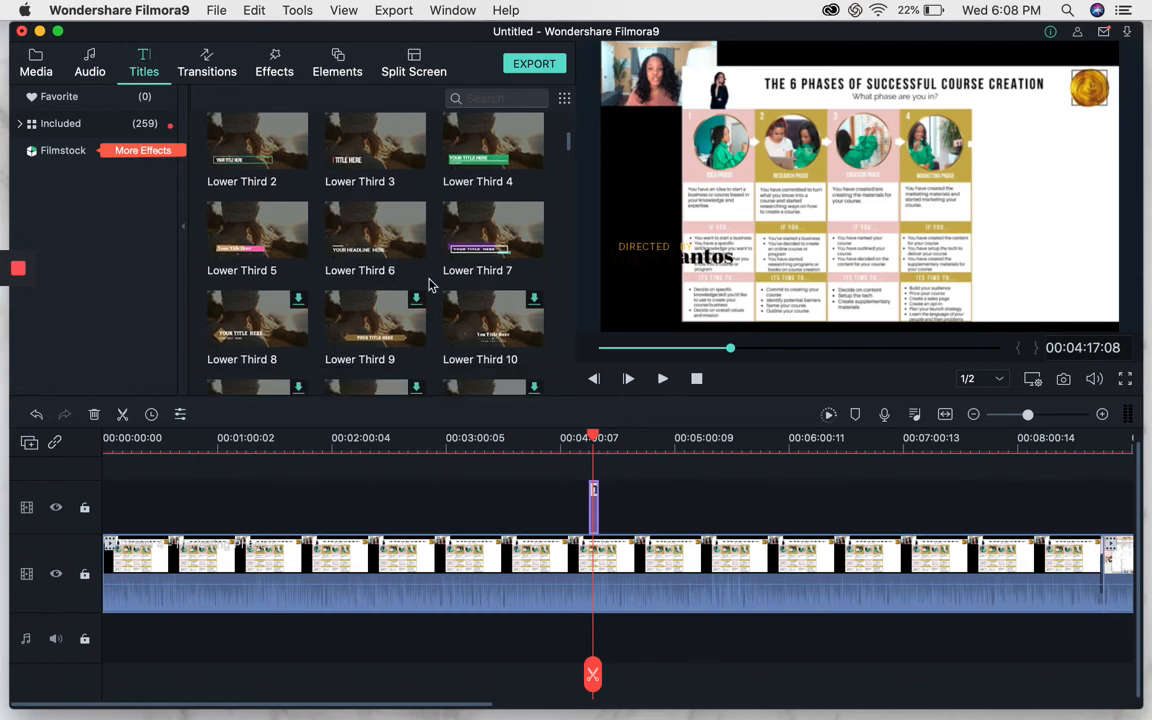
{"action": "scroll", "coordinate": [360, 285], "scroll_direction": "down", "scroll_amount": 3}
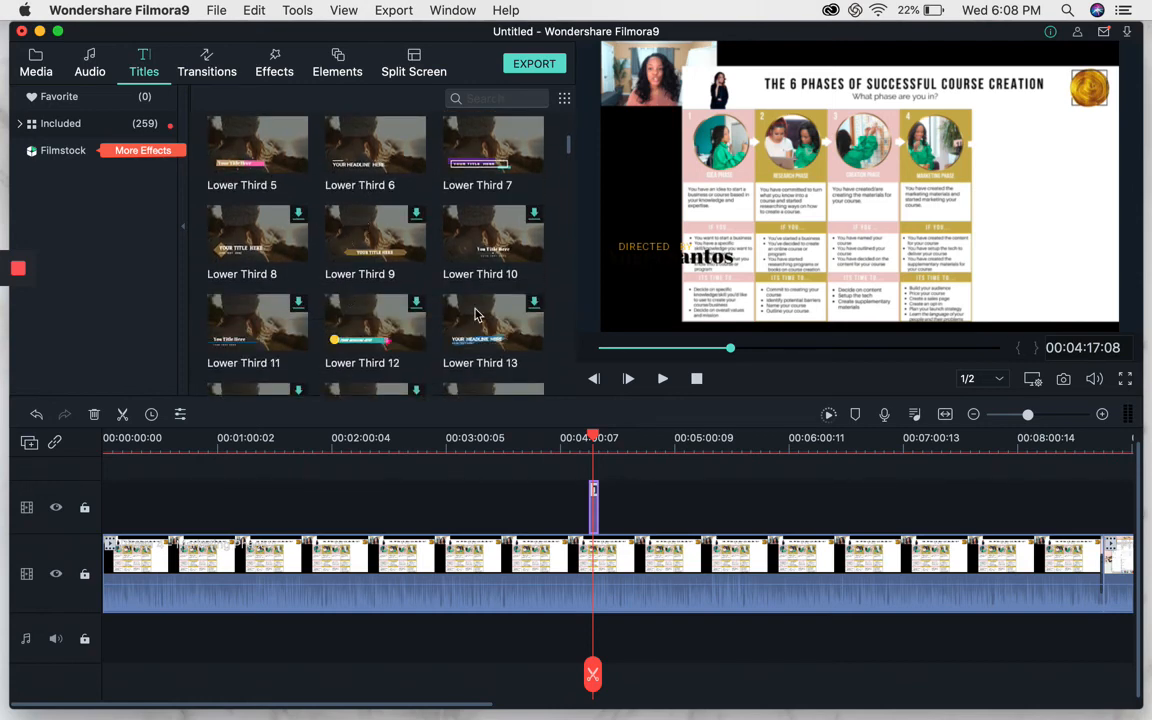
{"action": "scroll", "coordinate": [405, 273], "scroll_direction": "down", "scroll_amount": 3}
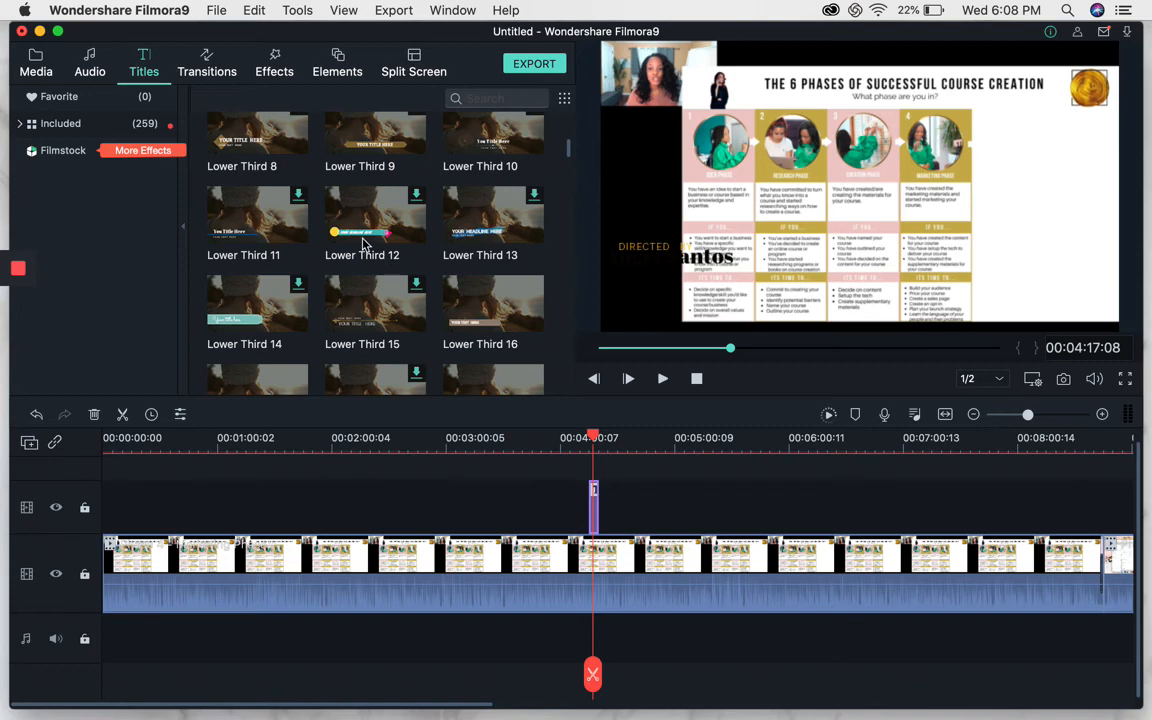
{"action": "left_click_drag", "start_coordinate": [365, 243], "coordinate": [623, 500]}
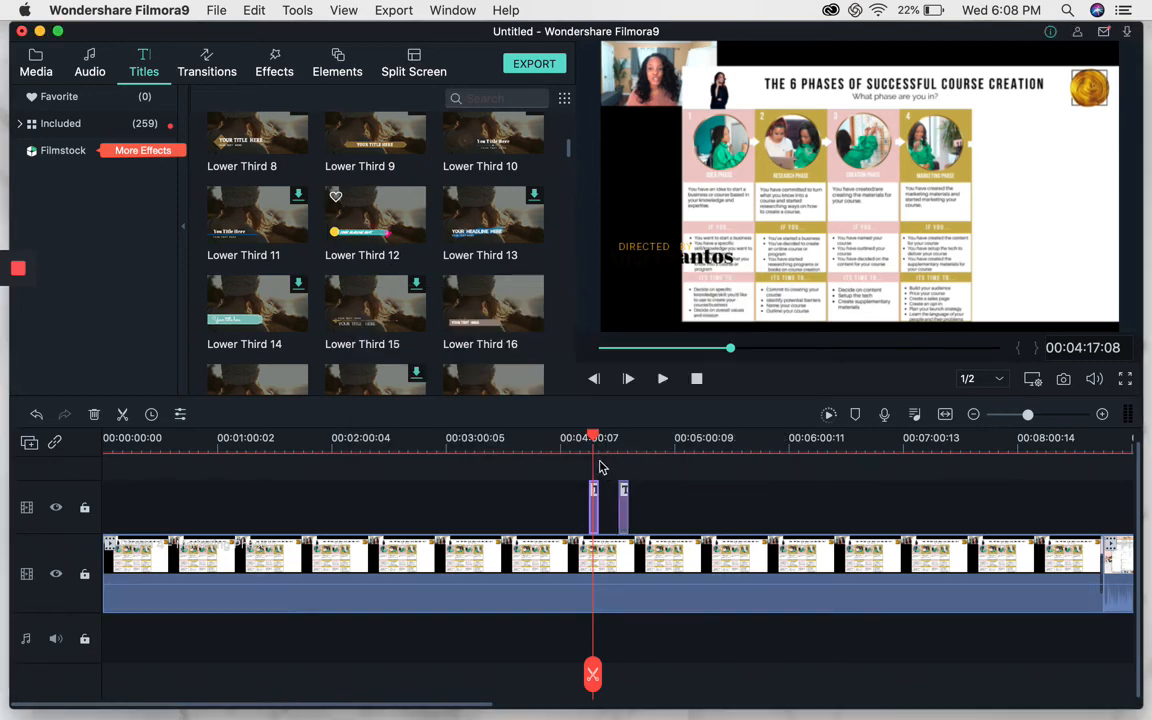
{"action": "left_click_drag", "start_coordinate": [591, 442], "coordinate": [622, 442]}
{"action": "key", "text": "space"}
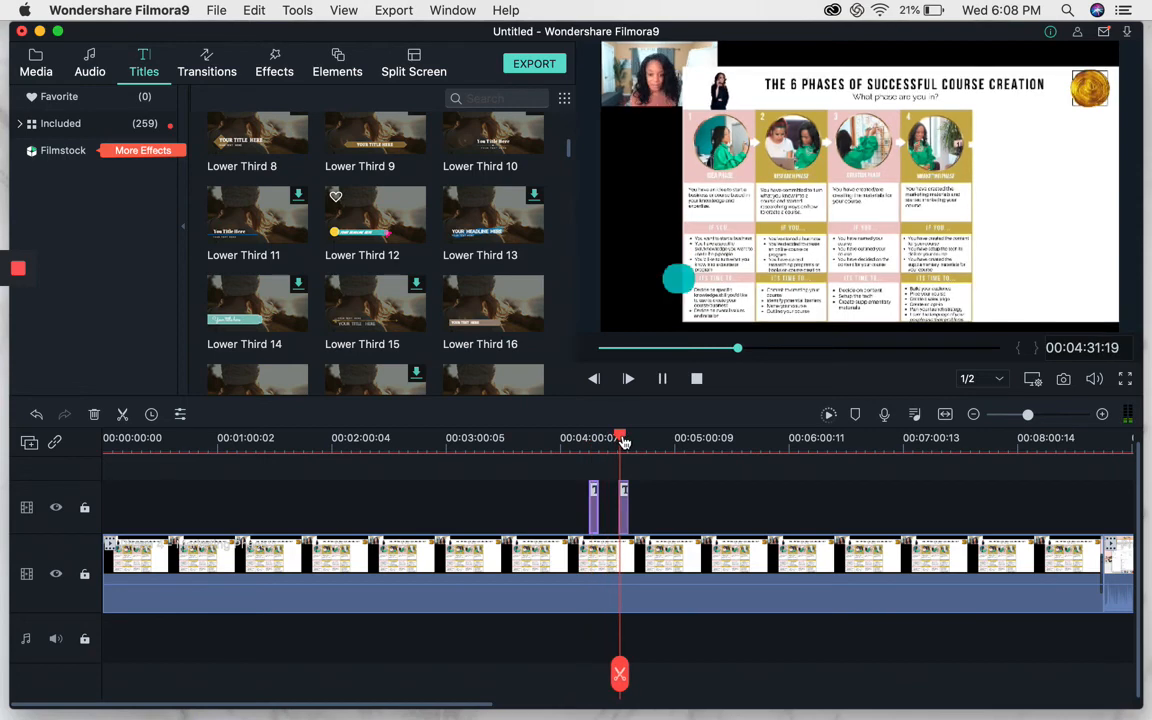
{"action": "key", "text": "space"}
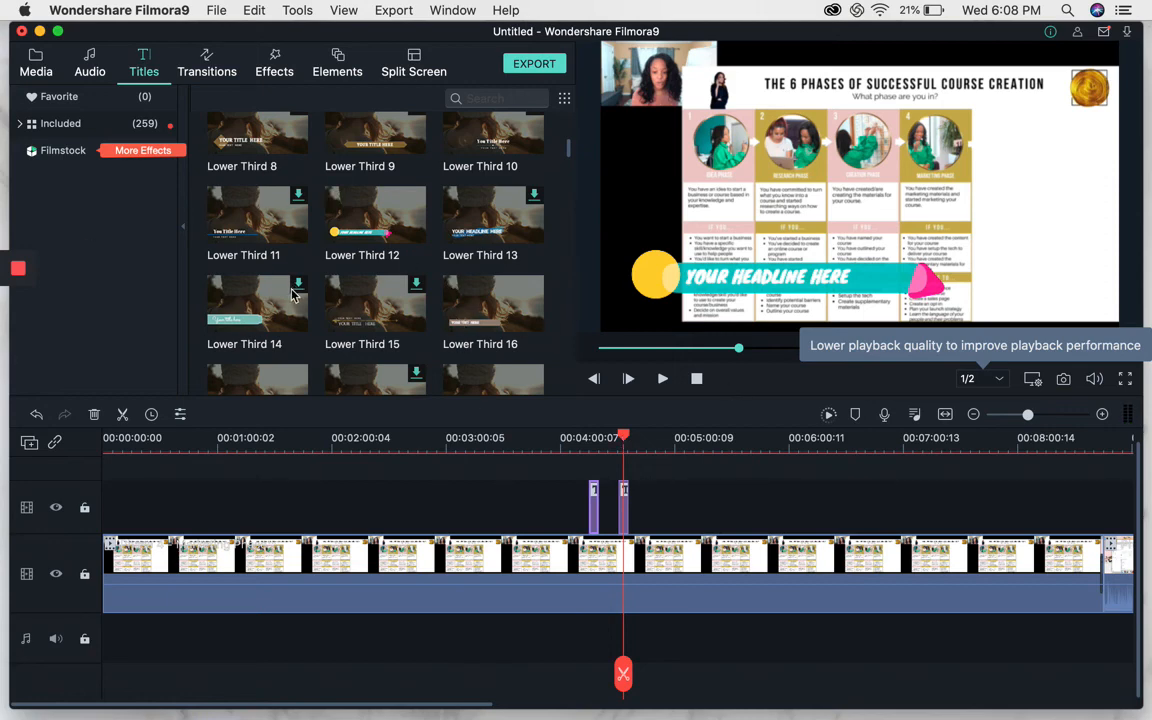
Add the New Opener 20 title at the very start of the title track and preview it.
{"action": "scroll", "coordinate": [293, 293], "scroll_direction": "down", "scroll_amount": 3}
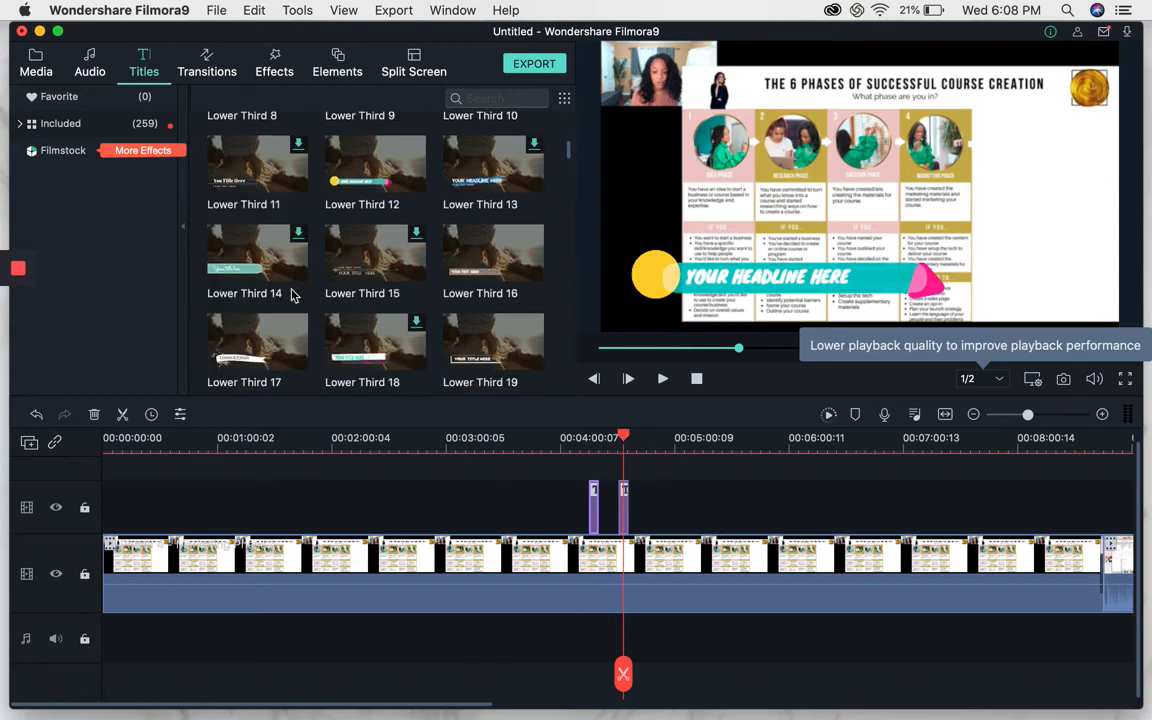
{"action": "scroll", "coordinate": [293, 293], "scroll_direction": "down", "scroll_amount": 7}
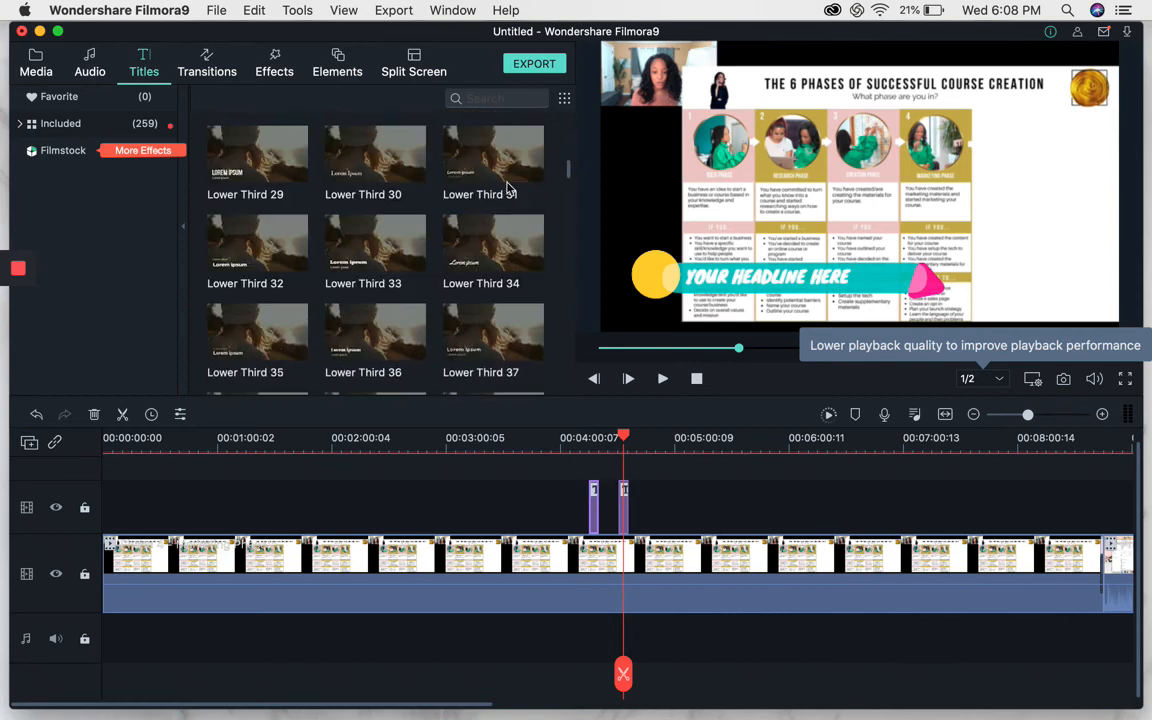
{"action": "scroll", "coordinate": [475, 255], "scroll_direction": "down", "scroll_amount": 20}
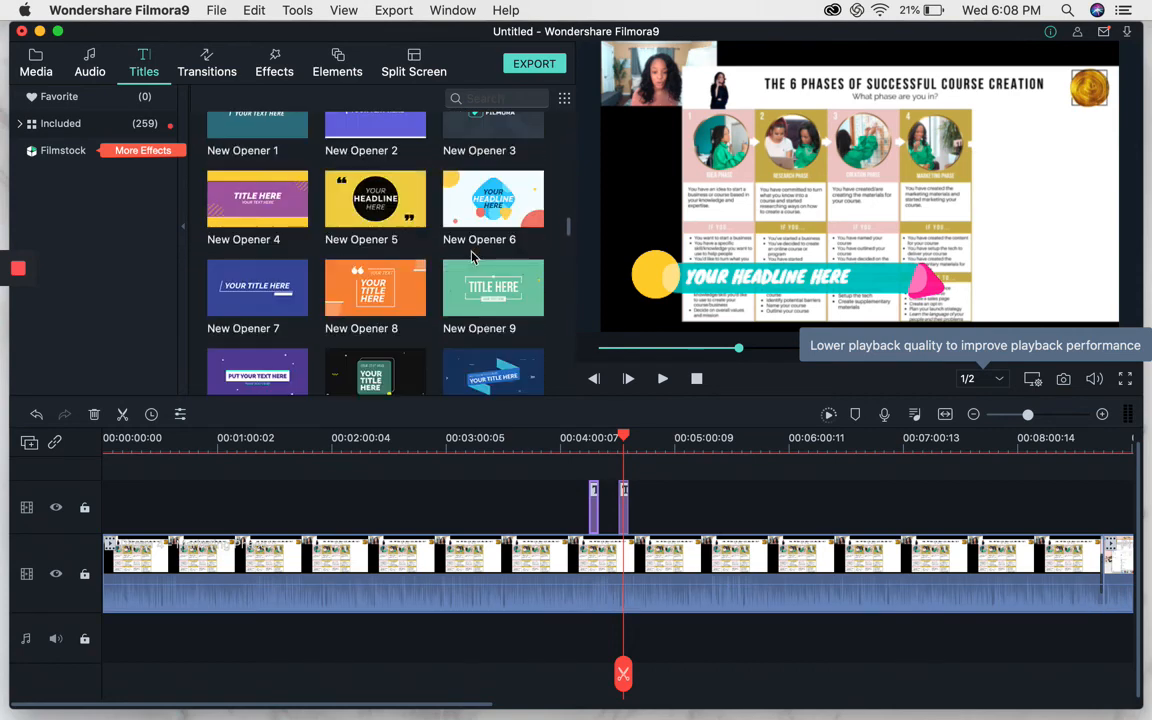
{"action": "scroll", "coordinate": [475, 258], "scroll_direction": "up", "scroll_amount": 2}
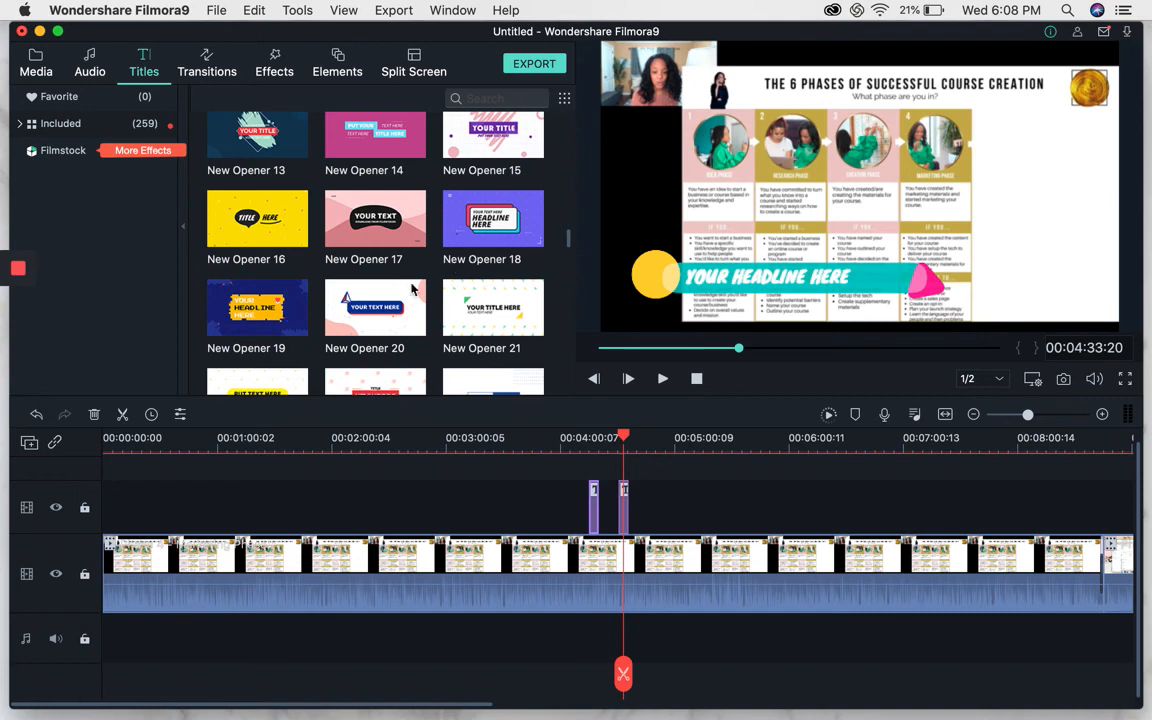
{"action": "left_click_drag", "start_coordinate": [625, 437], "coordinate": [85, 478]}
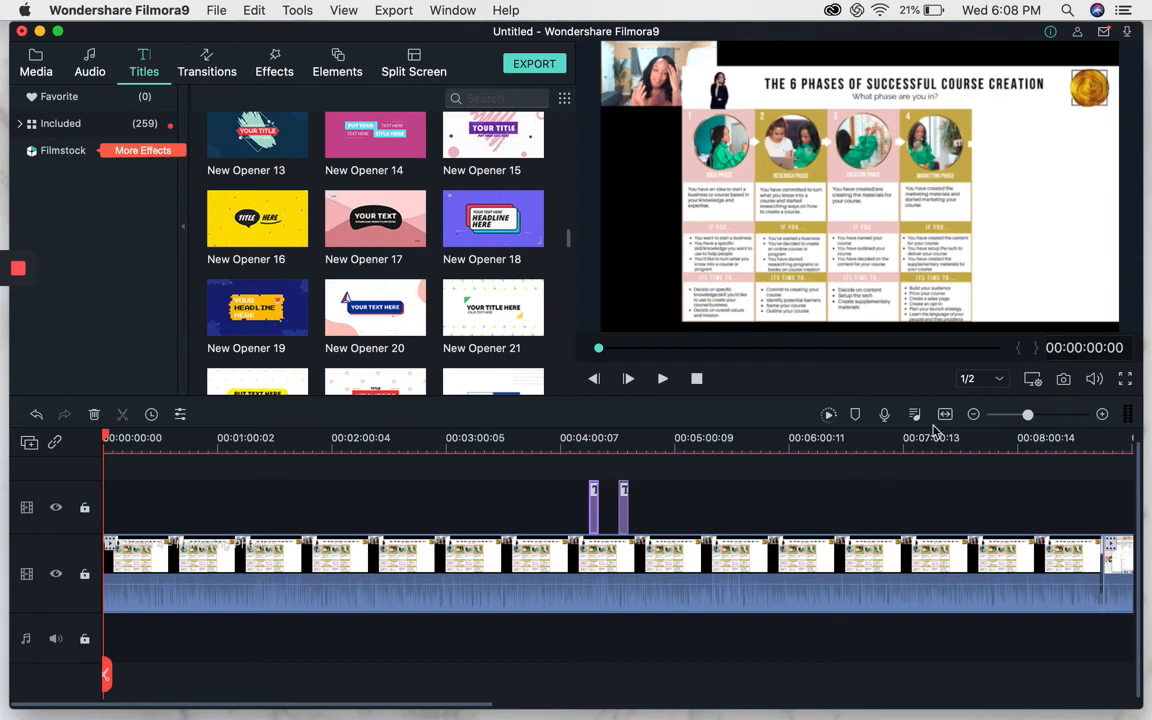
{"action": "left_click", "coordinate": [1016, 415]}
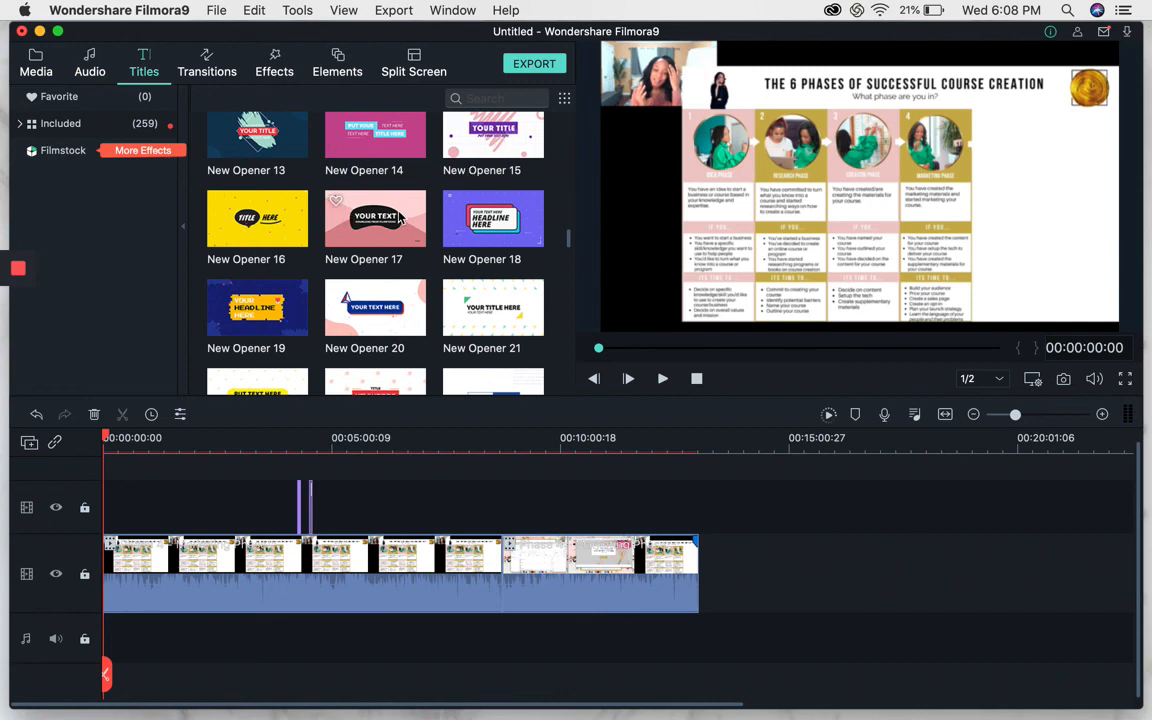
{"action": "mouse_move", "coordinate": [379, 309]}
{"action": "left_mouse_down"}
{"action": "mouse_move", "coordinate": [355, 285]}
{"action": "mouse_move", "coordinate": [138, 518]}
{"action": "mouse_move", "coordinate": [112, 512]}
{"action": "mouse_move", "coordinate": [109, 527]}
{"action": "mouse_move", "coordinate": [108, 512]}
{"action": "left_mouse_up"}
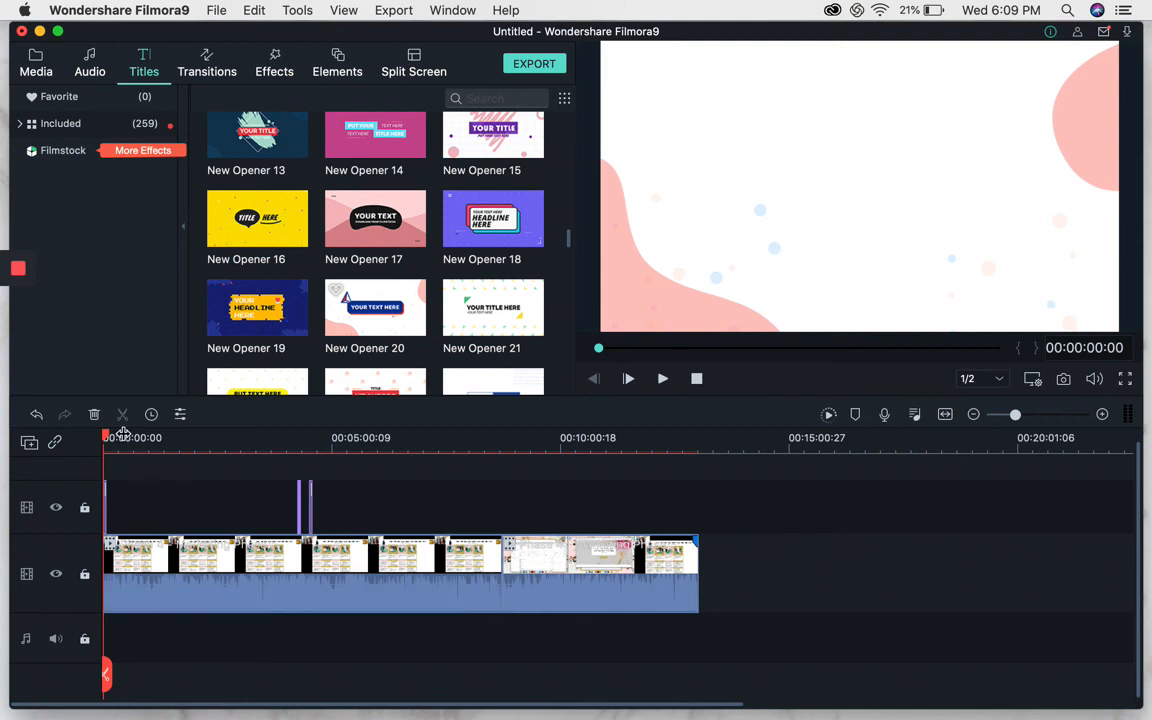
{"action": "key", "text": "space"}
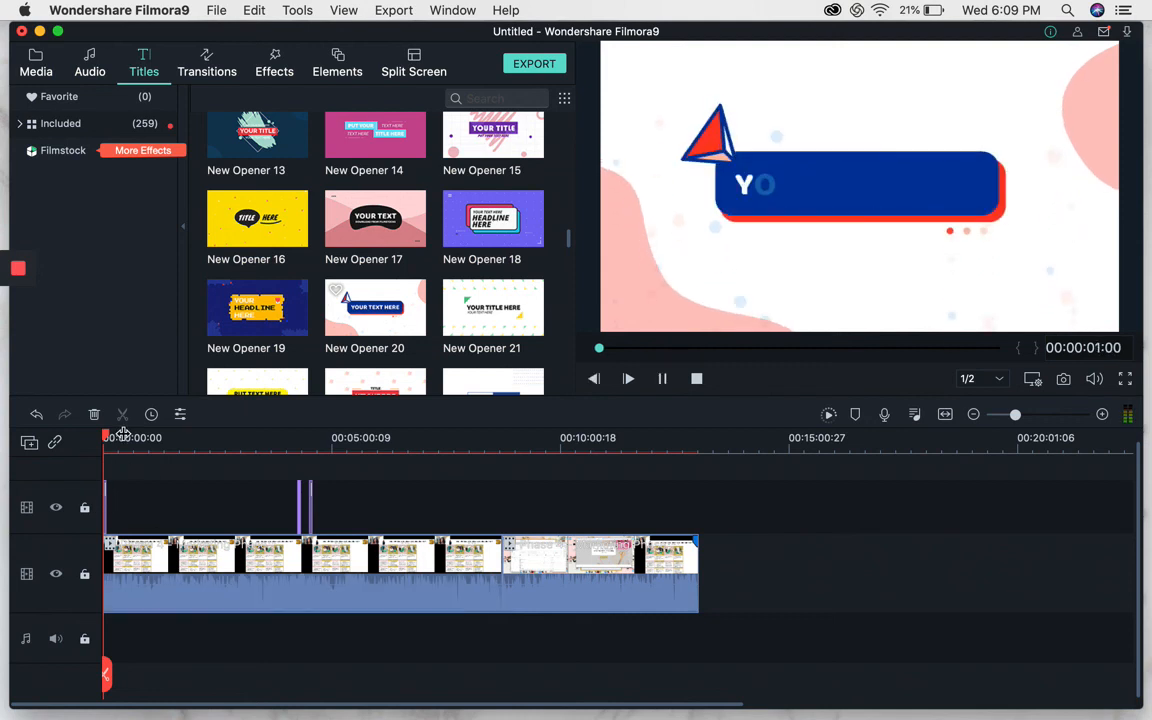
{"action": "key", "text": "space"}
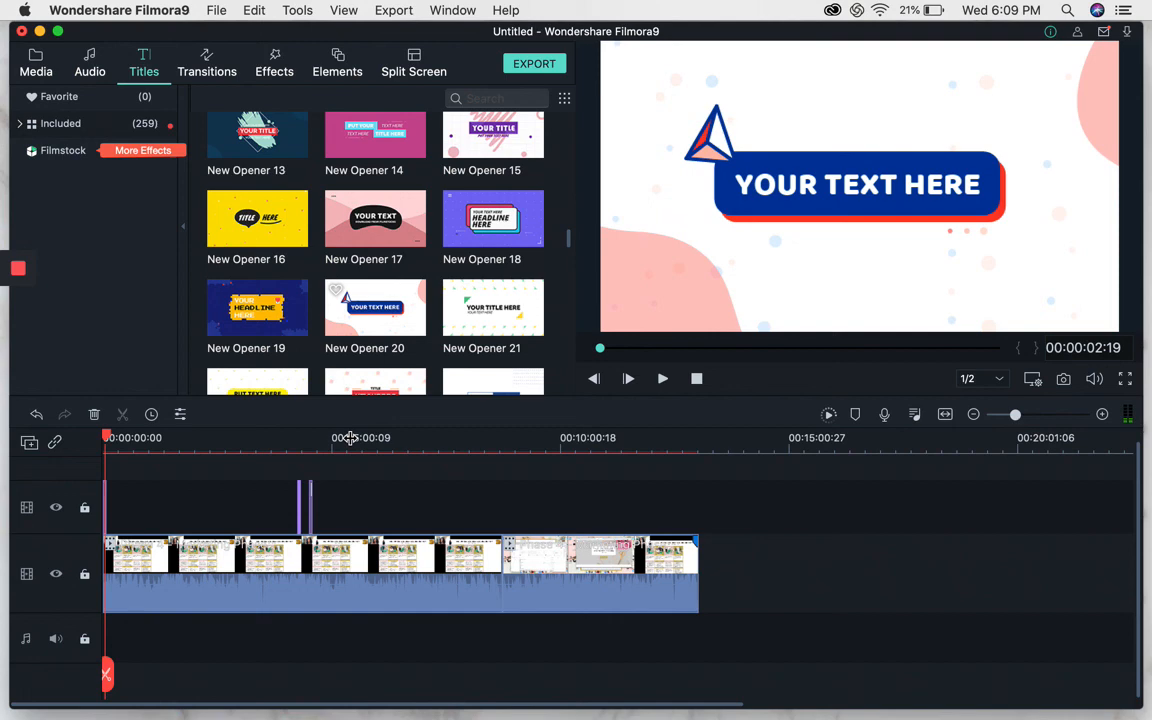
Open the New Opener 20 title for editing, replace its text with "Title", and apply the change.
{"action": "left_click", "coordinate": [1101, 415]}
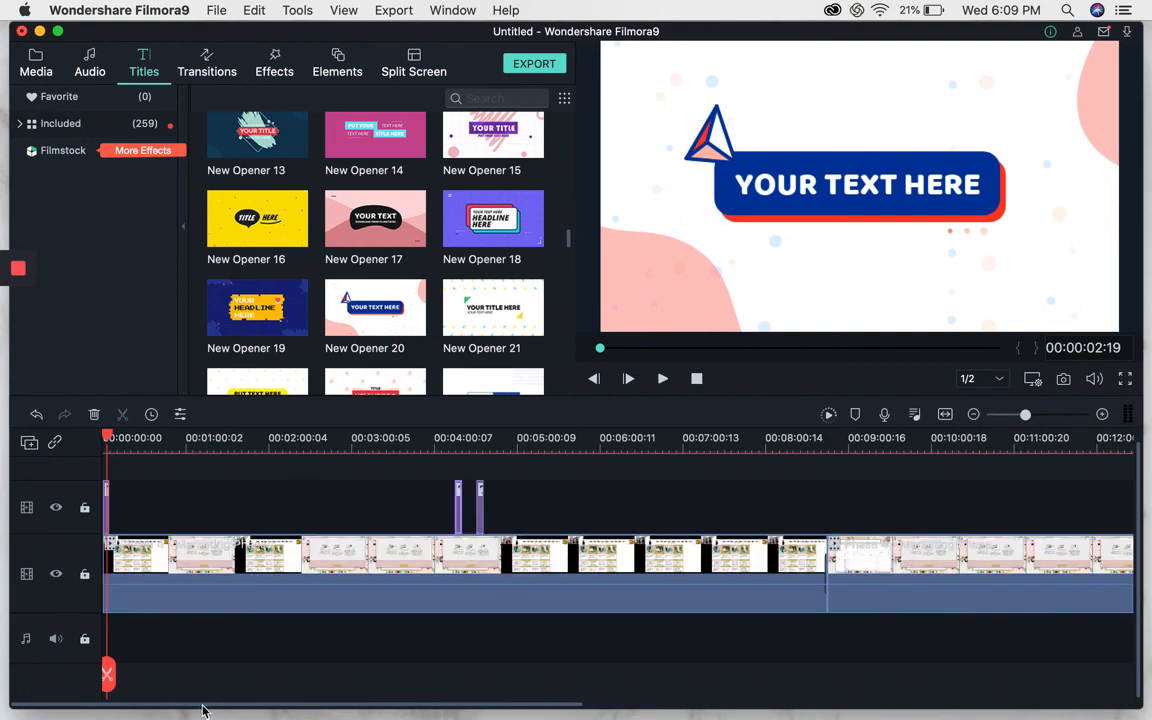
{"action": "left_click", "coordinate": [105, 438]}
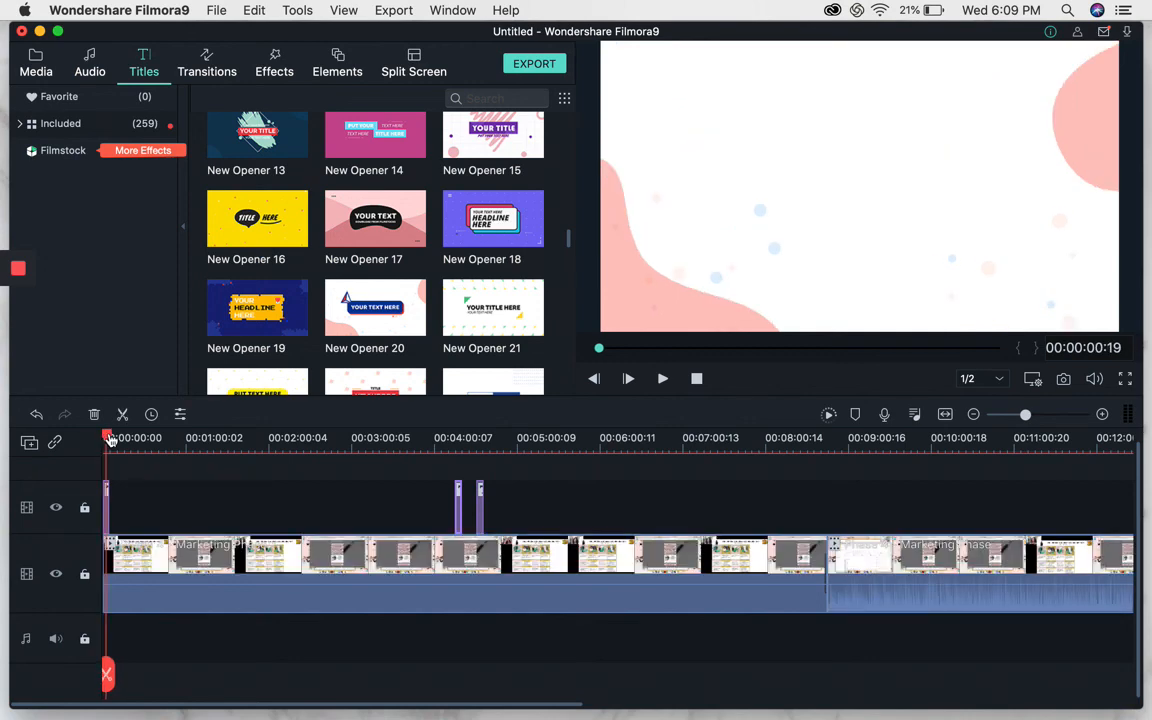
{"action": "double_click", "coordinate": [106, 500]}
{"action": "double_click", "coordinate": [357, 141]}
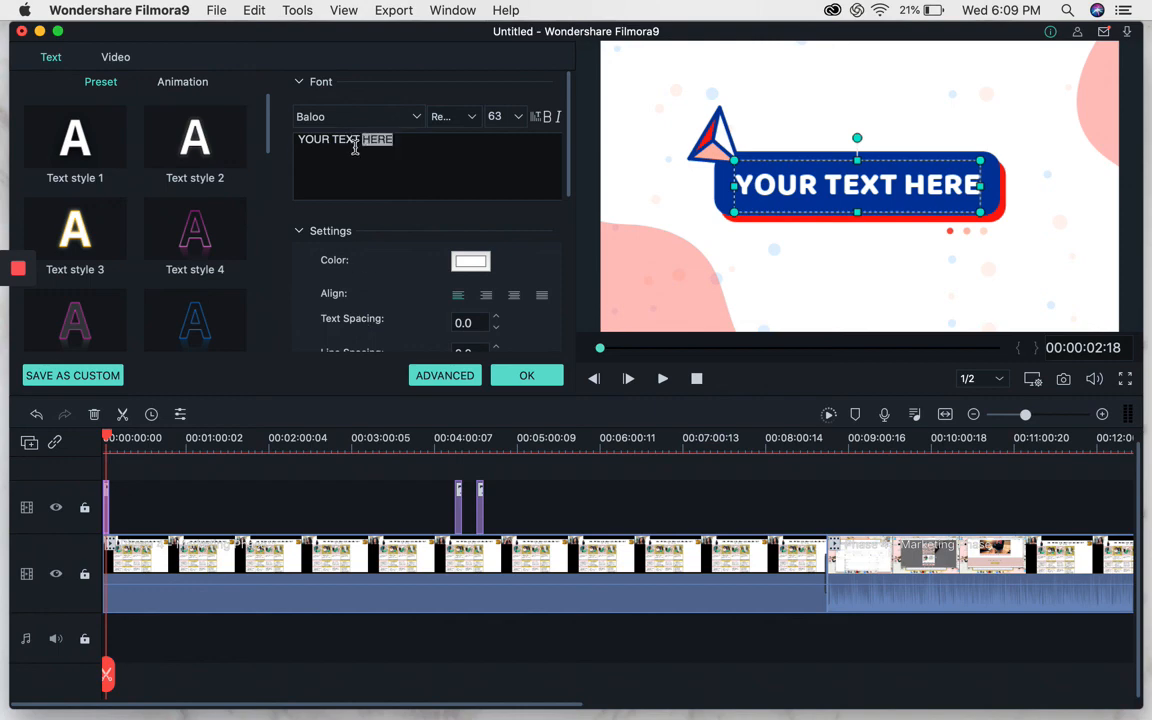
{"action": "key", "text": "super+a"}
{"action": "type", "text": "t"}
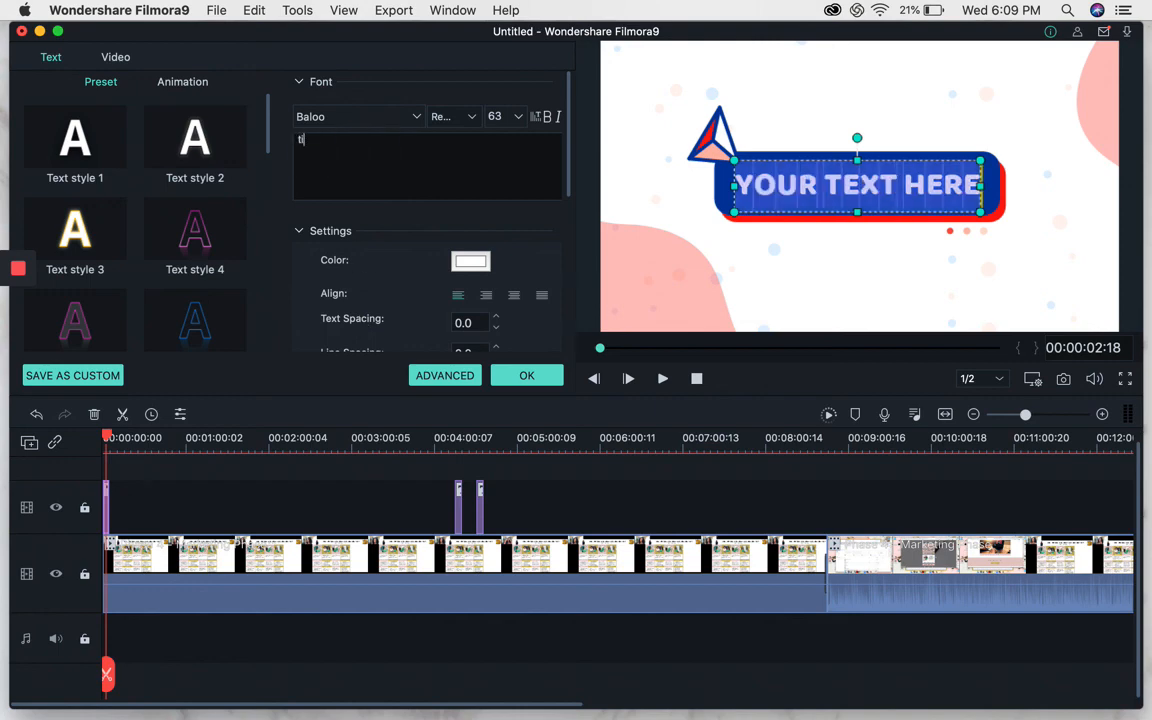
{"action": "type", "text": "itle"}
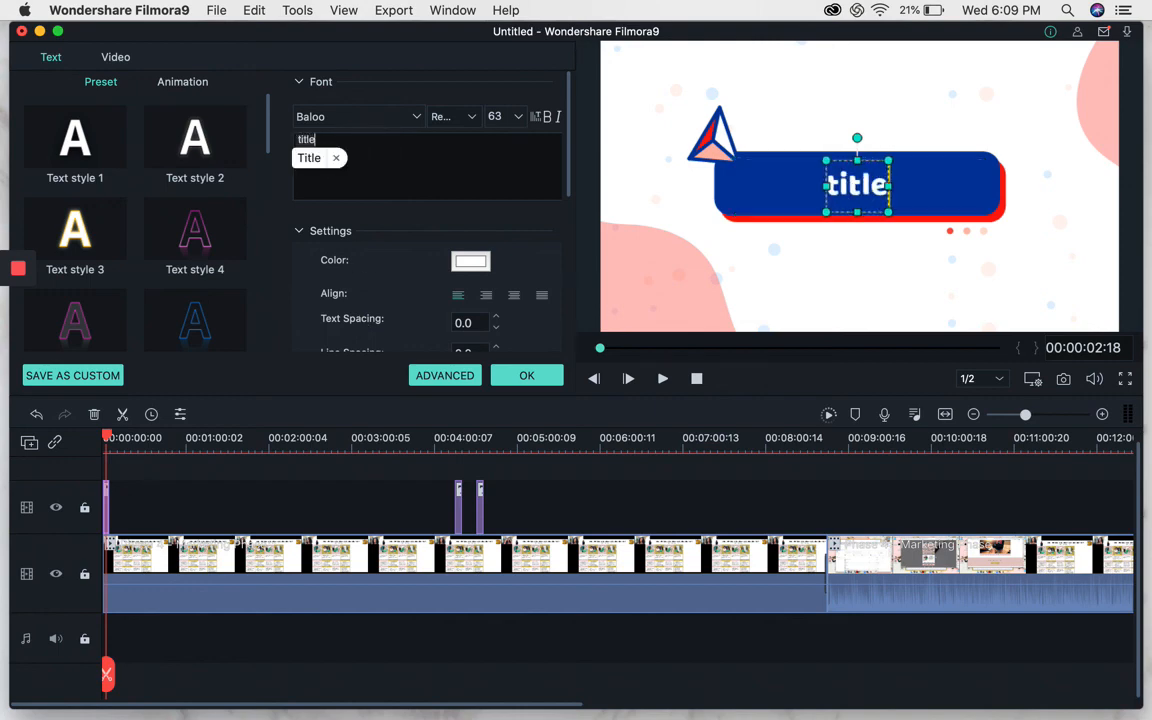
{"action": "left_click", "coordinate": [437, 180]}
{"action": "left_click", "coordinate": [533, 379]}
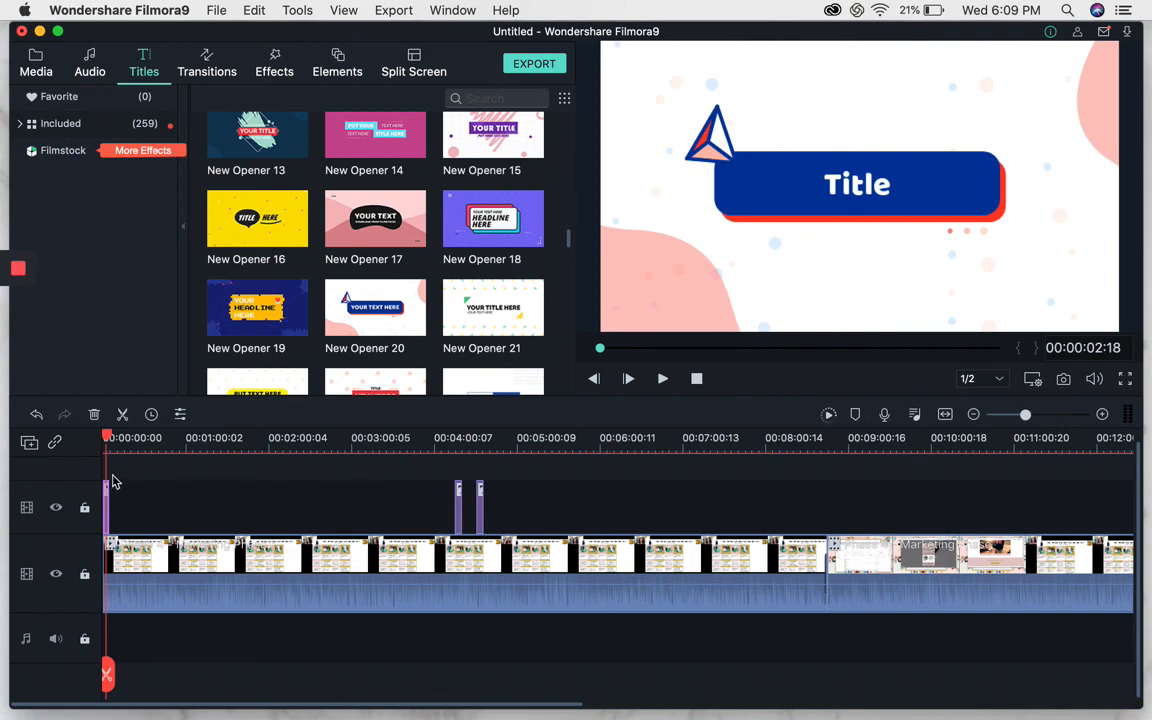
Play the opening title from the start of the timeline to review it.
{"action": "left_click_drag", "start_coordinate": [108, 442], "coordinate": [66, 443]}
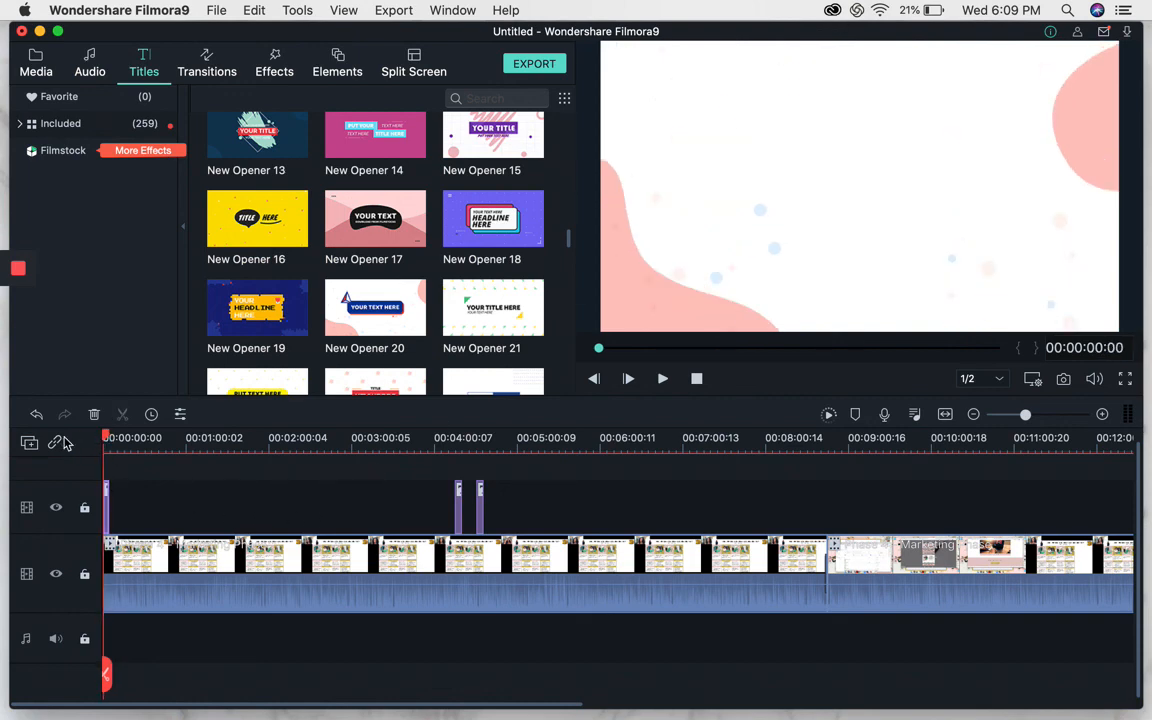
{"action": "left_click", "coordinate": [662, 378]}
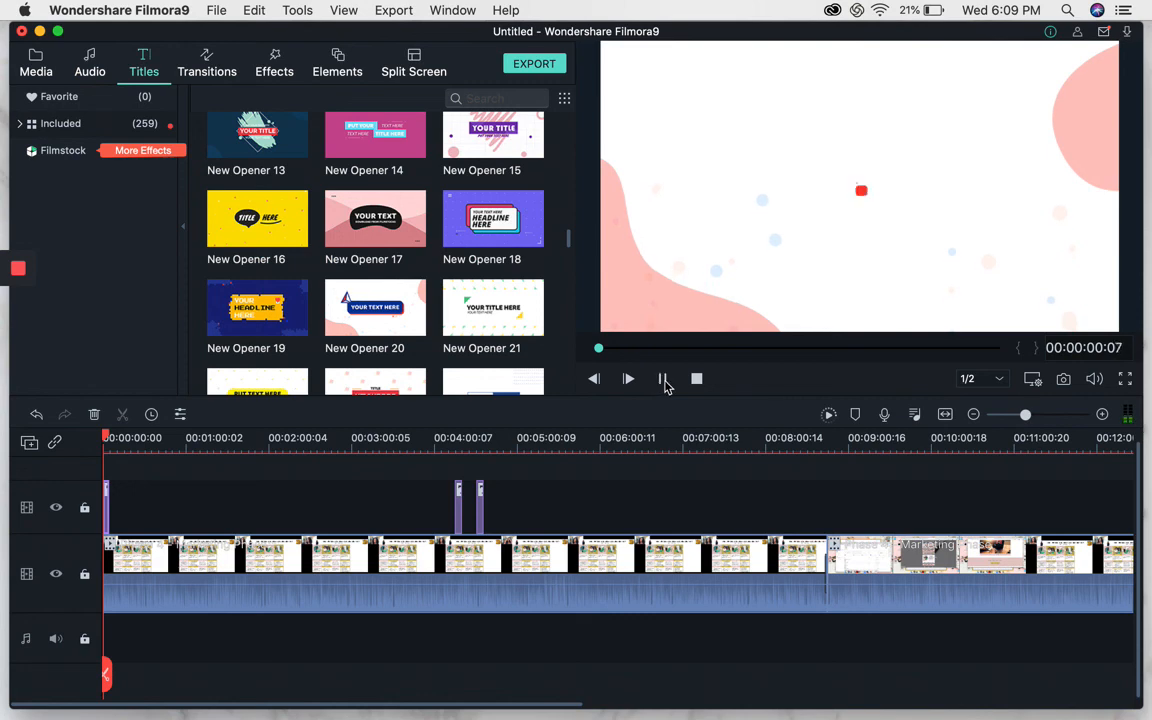
{"action": "left_click", "coordinate": [664, 380]}
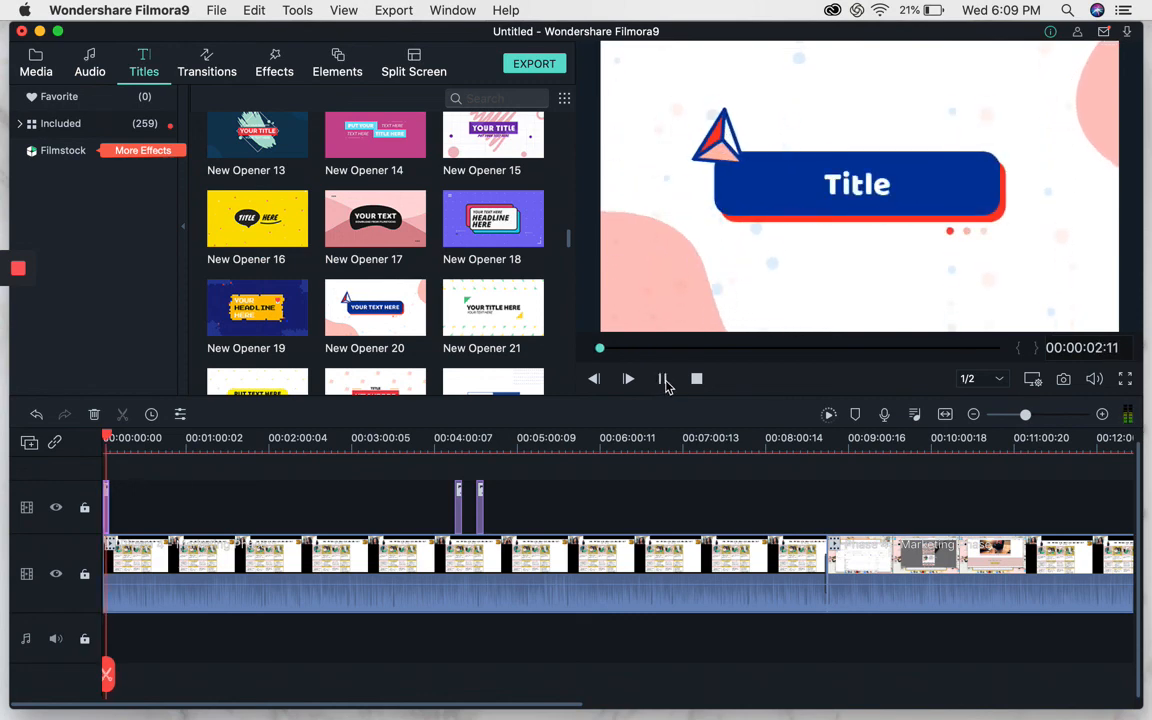
{"action": "left_click", "coordinate": [663, 379]}
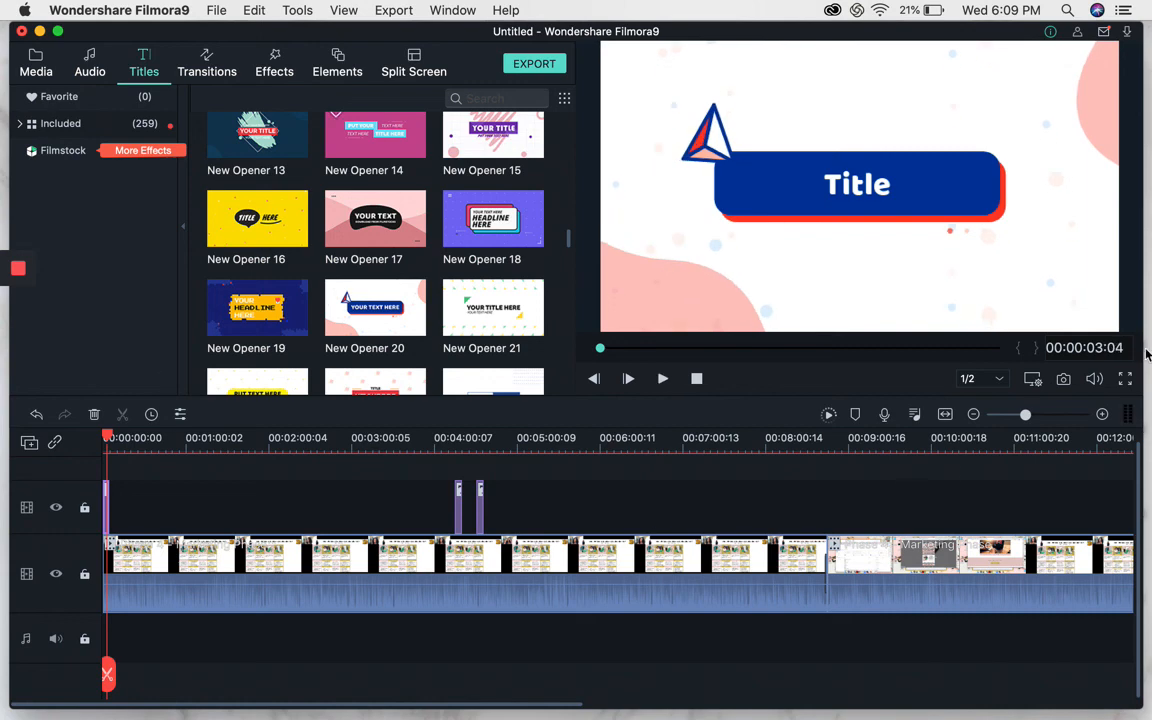